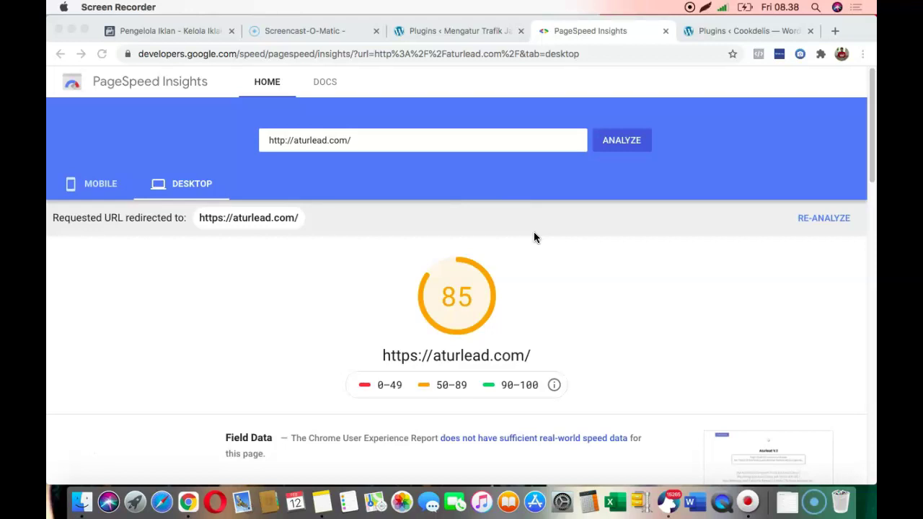
Examine the full list of installed WordPress plugins on the aturlead.com site
click(469, 30)
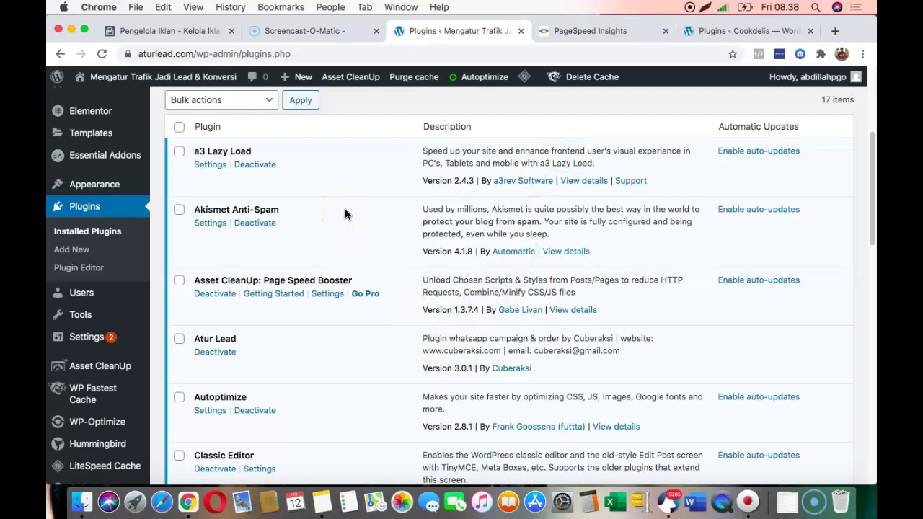
scroll(373, 288, down, 10)
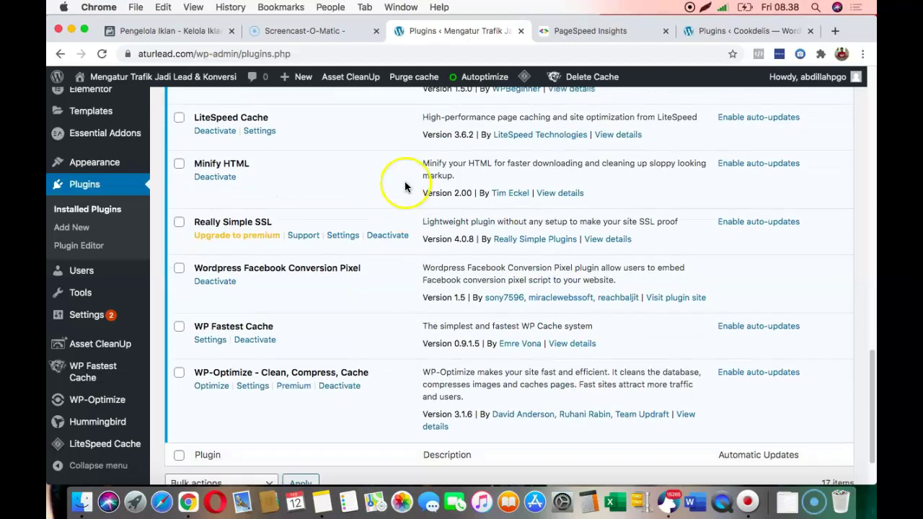
scroll(405, 186, up, 5)
scroll(405, 186, up, 10)
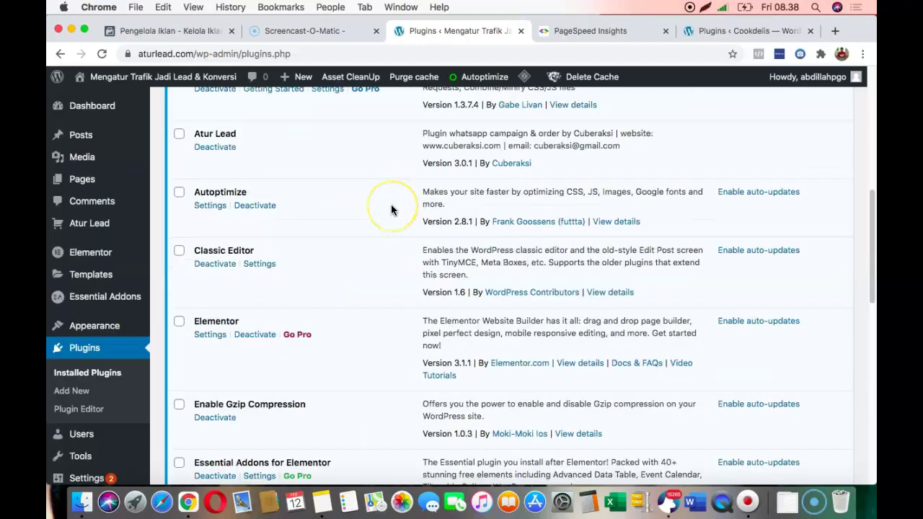
scroll(392, 209, up, 3)
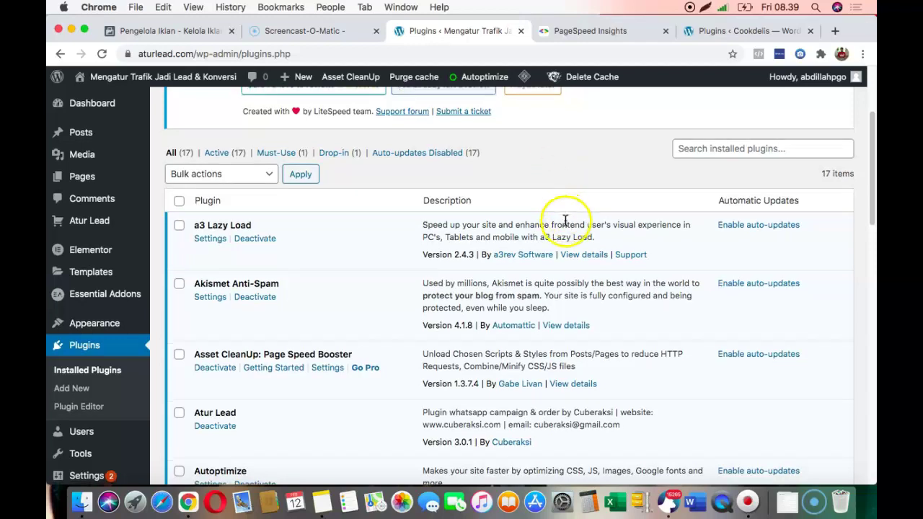
scroll(553, 216, down, 5)
scroll(396, 231, down, 10)
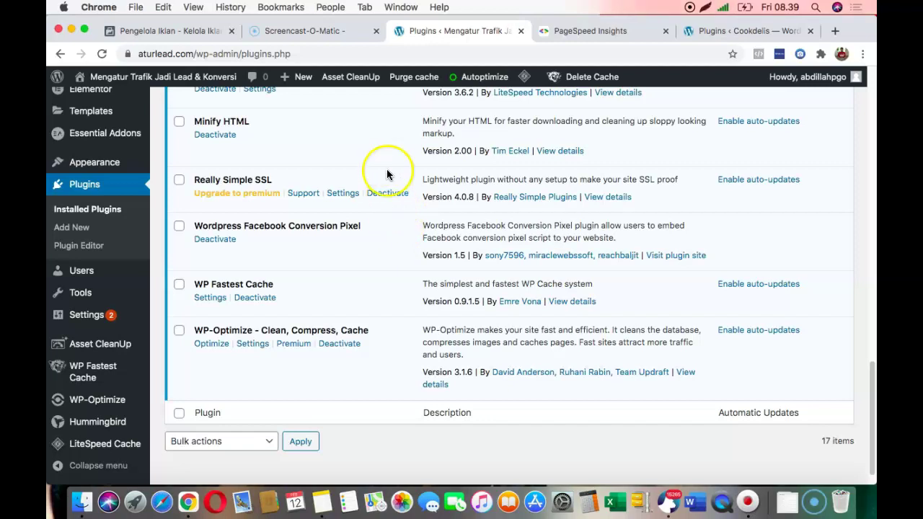
scroll(380, 163, up, 15)
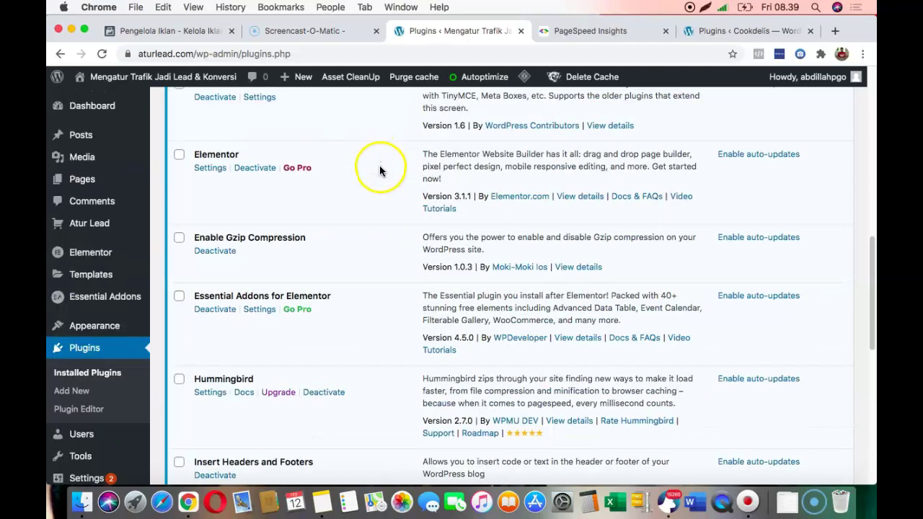
click(598, 31)
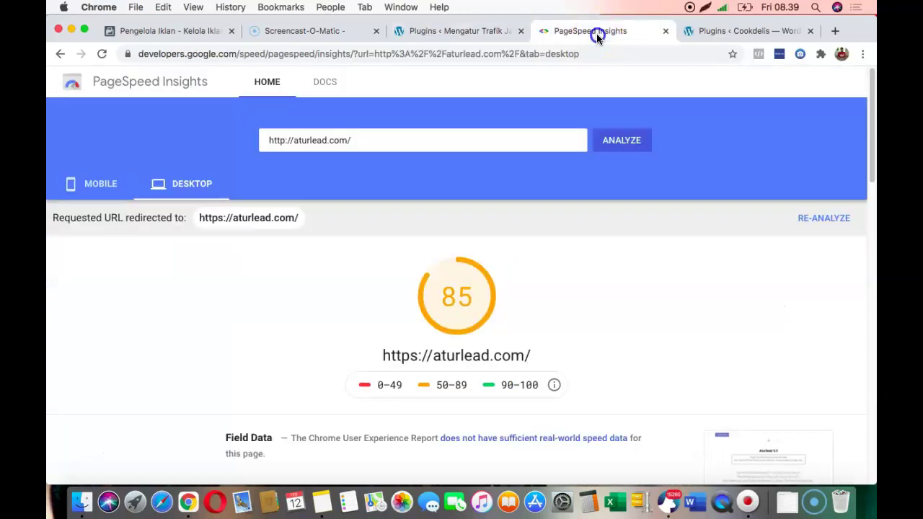
click(395, 141)
key(super+a)
key(super+c)
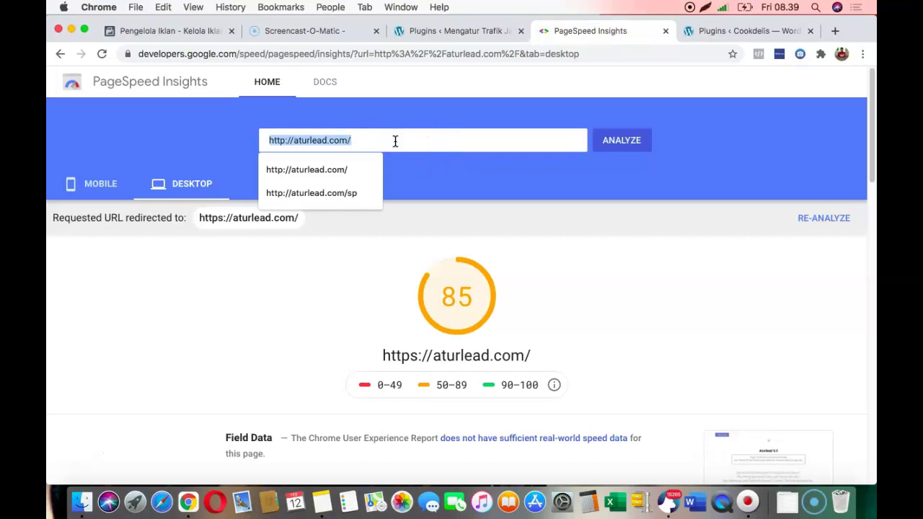
click(835, 31)
drag(801, 36, 529, 55)
key(super+v)
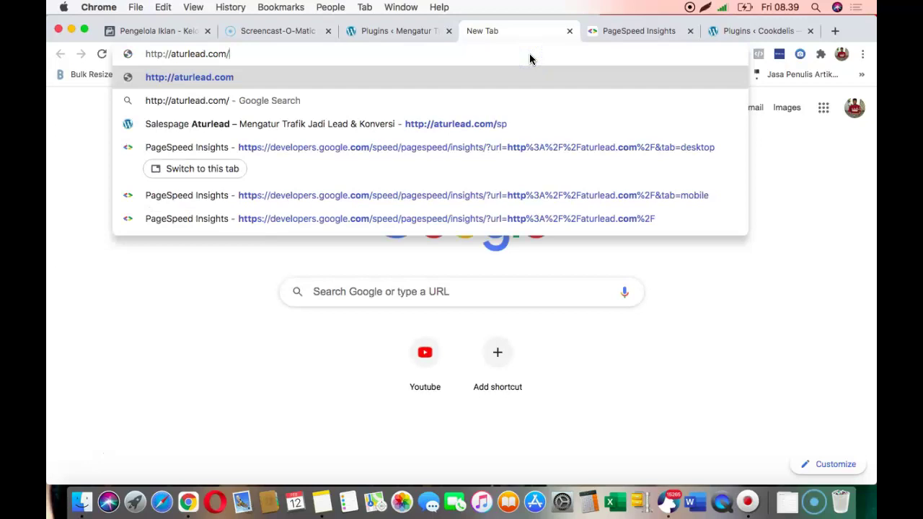
text(sp)
key(Return)
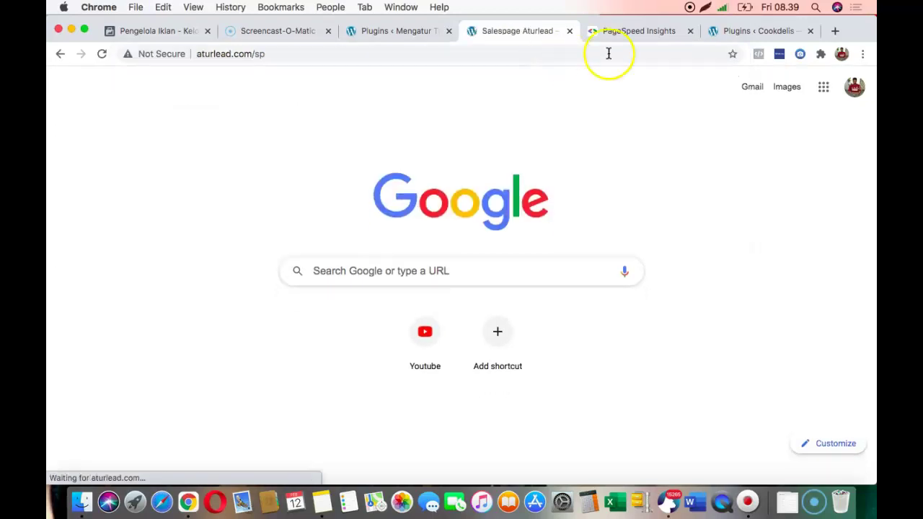
click(622, 33)
click(420, 144)
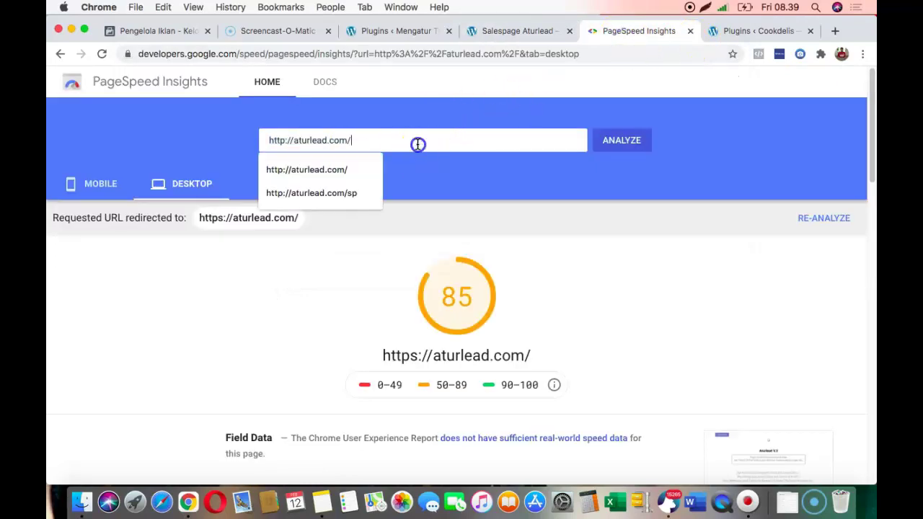
text(vi)
click(620, 141)
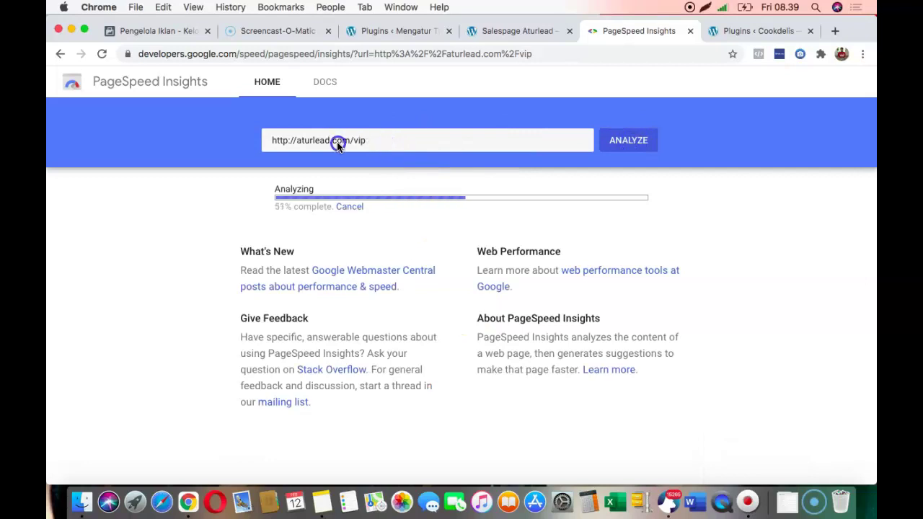
drag(392, 142, 271, 145)
key(super+c)
click(678, 95)
click(836, 32)
drag(754, 29, 554, 31)
click(550, 53)
key(super+v)
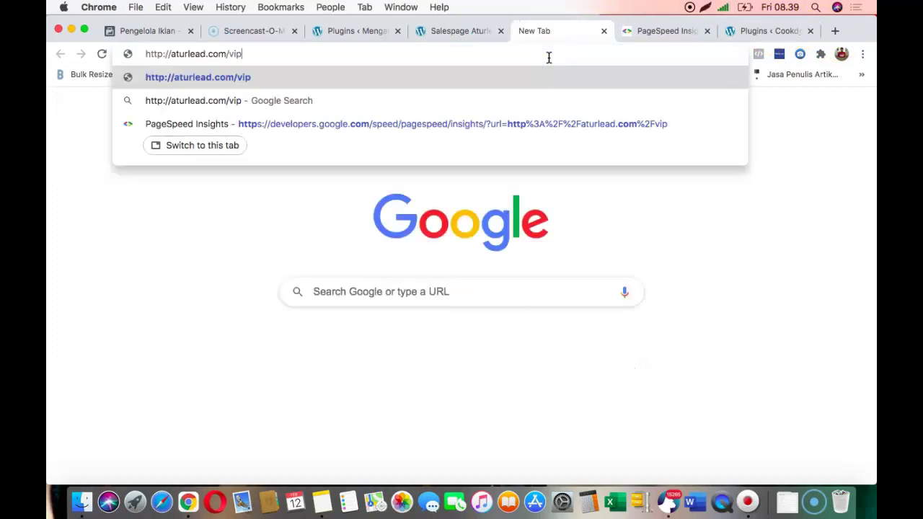
key(Return)
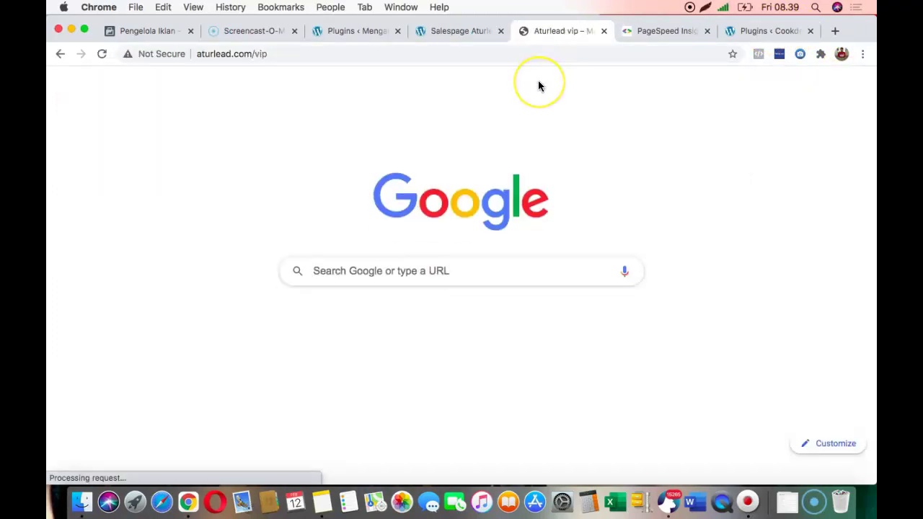
Compare the opening sections of the sp and vip sales pages, checking how the vip page's header content and video load
click(470, 32)
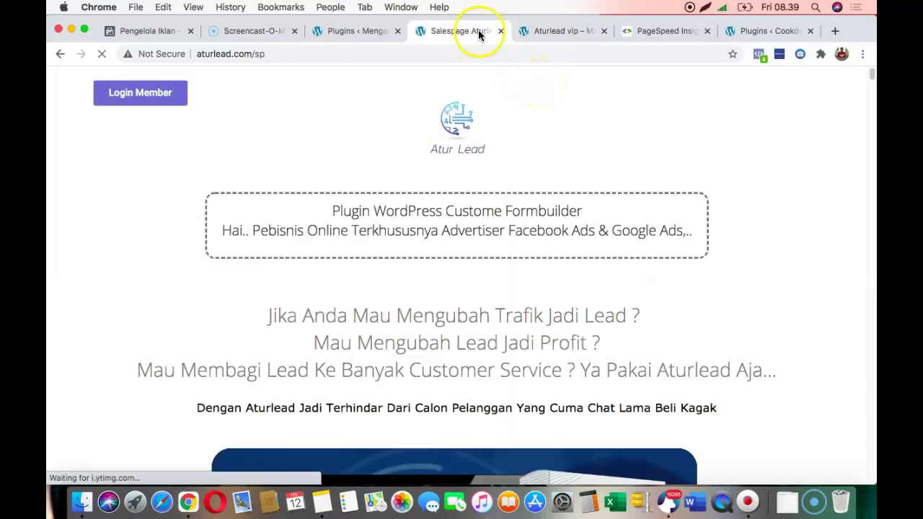
click(556, 32)
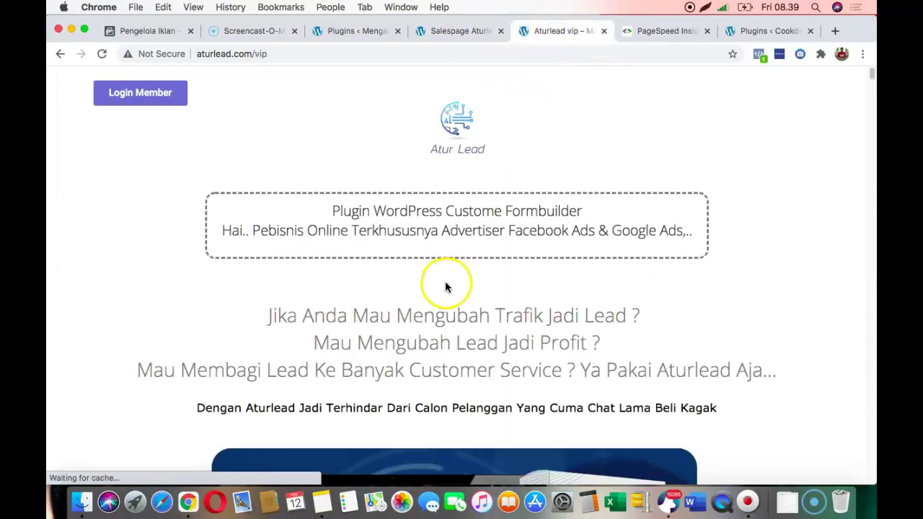
scroll(446, 287, down, 10)
scroll(430, 214, up, 8)
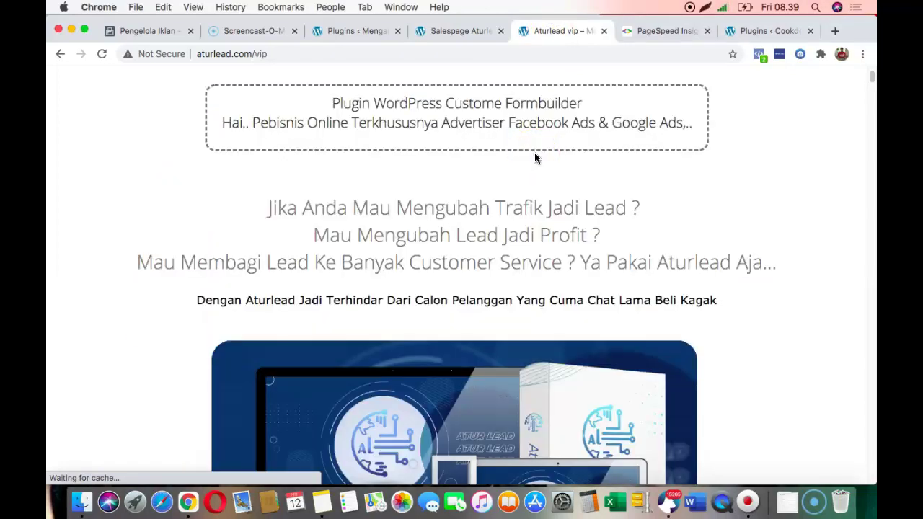
click(670, 503)
scroll(447, 227, down, 5)
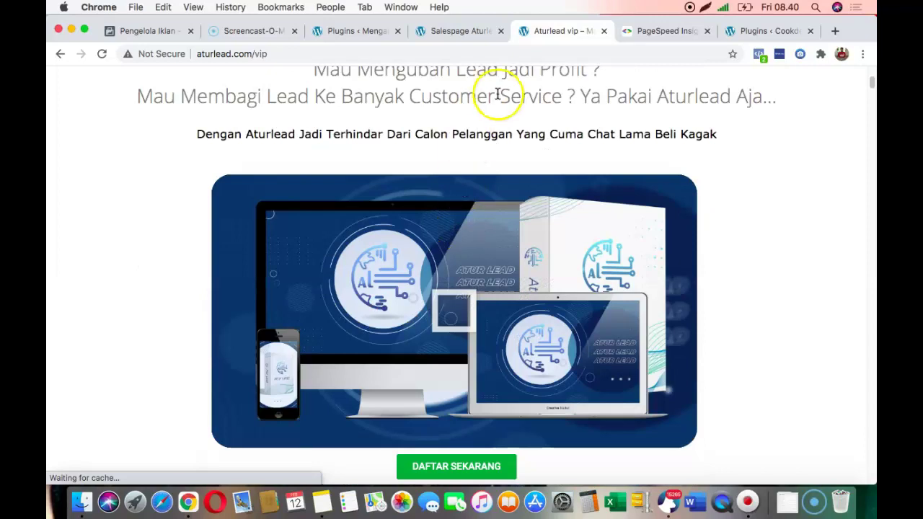
scroll(502, 127, down, 6)
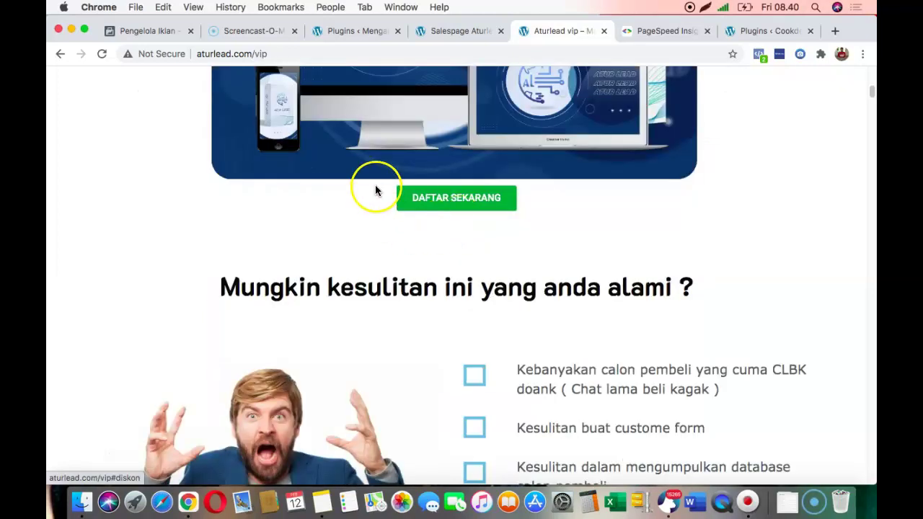
scroll(375, 190, up, 5)
scroll(401, 262, down, 1)
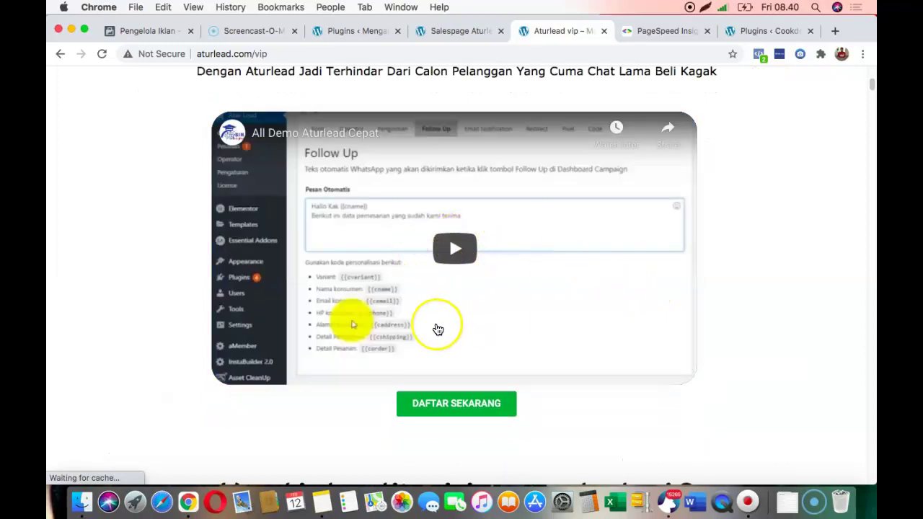
Examine the vip page's feature list and embedded tutorial videos down to the bonus section
scroll(796, 210, down, 5)
scroll(442, 246, down, 15)
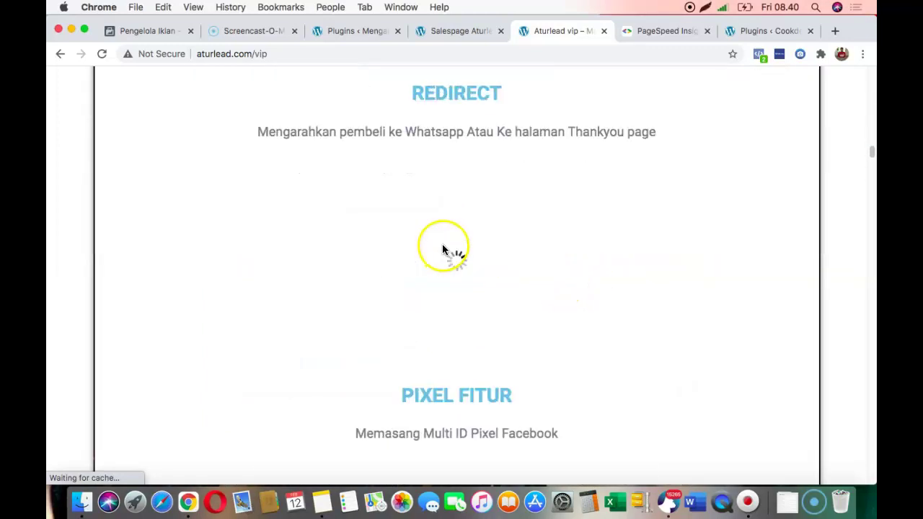
scroll(441, 245, down, 15)
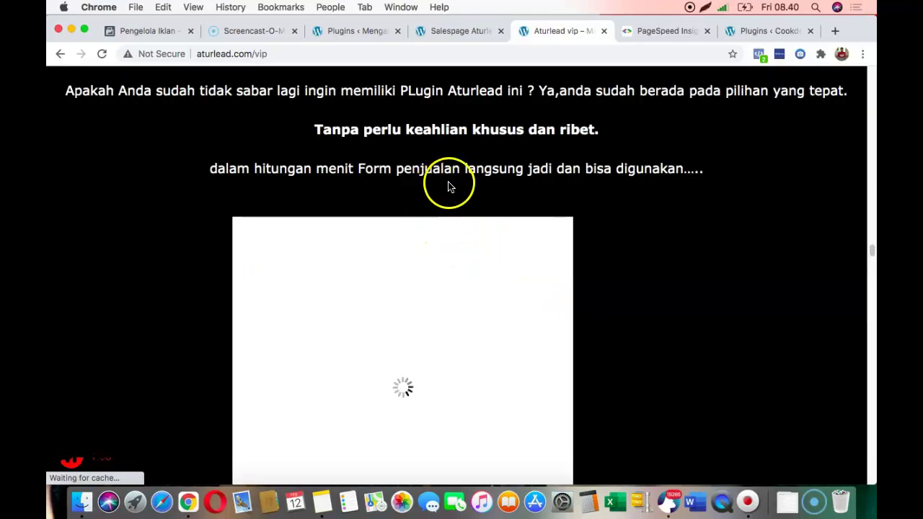
scroll(451, 157, down, 15)
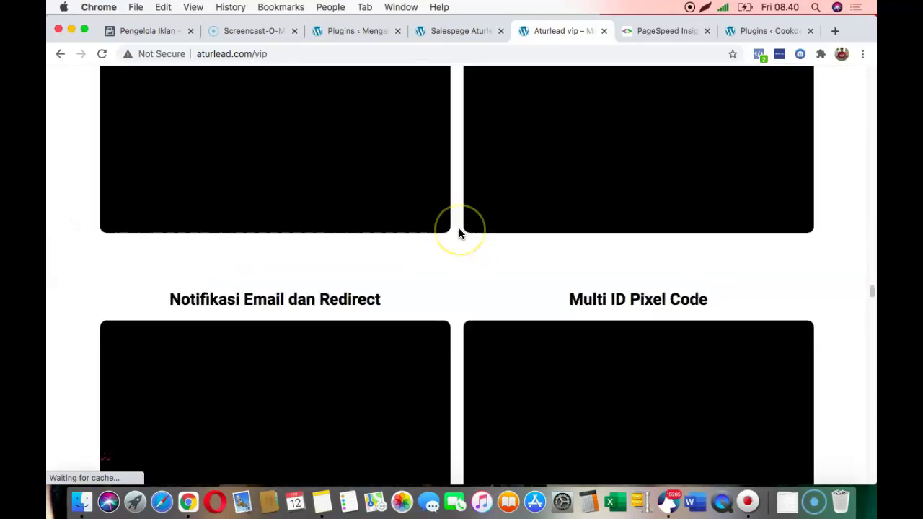
scroll(459, 231, up, 10)
scroll(441, 274, down, 3)
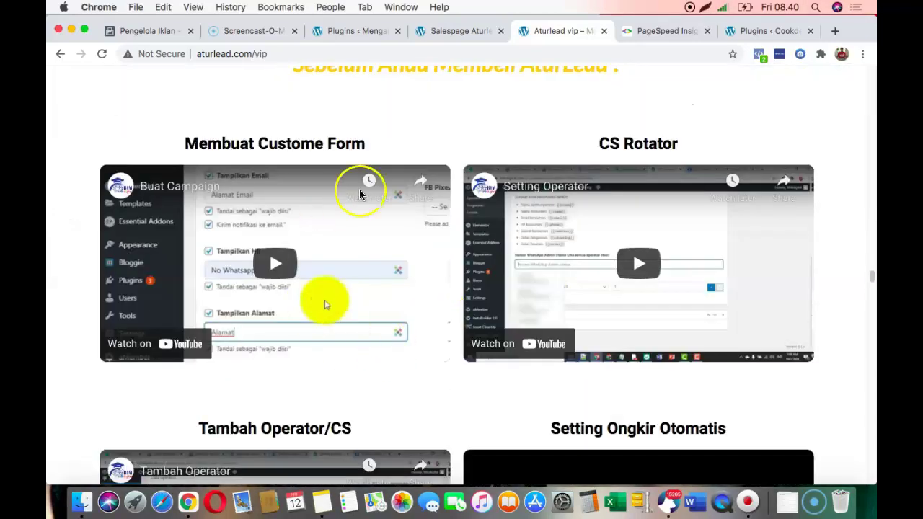
scroll(416, 269, down, 7)
scroll(416, 269, down, 5)
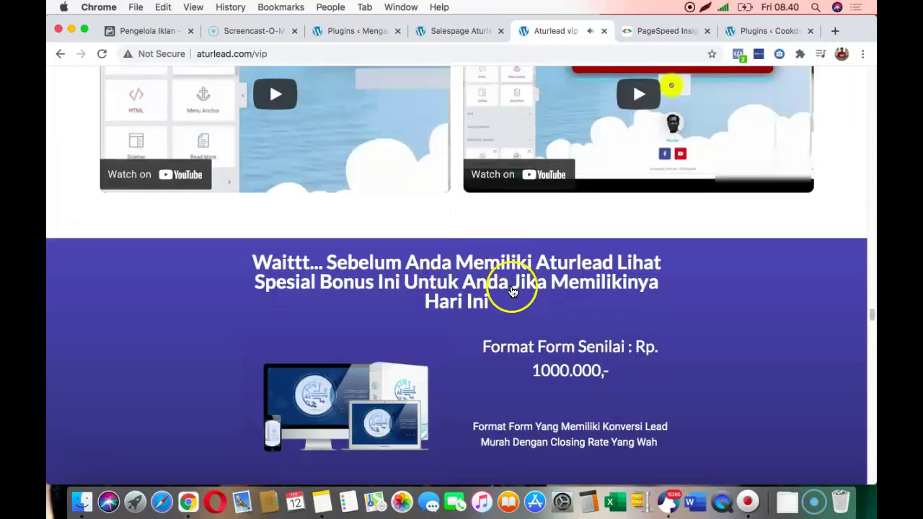
Play the "All Demo Aturlead Cepat" video near the start of the vip page, then stop it
scroll(516, 282, up, 20)
scroll(510, 284, down, 8)
scroll(507, 284, up, 6)
click(503, 250)
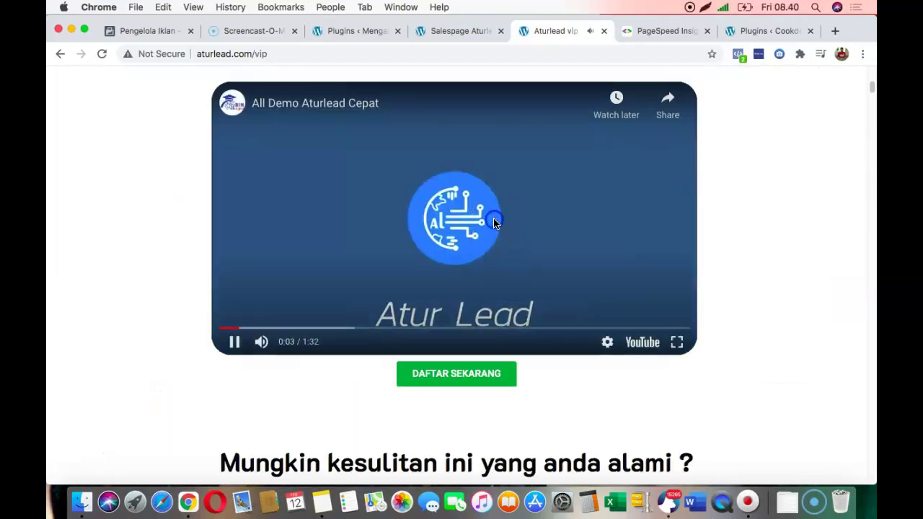
click(487, 271)
Examine the vip page's remaining features, bonus offers and customer testimonials
scroll(487, 271, down, 20)
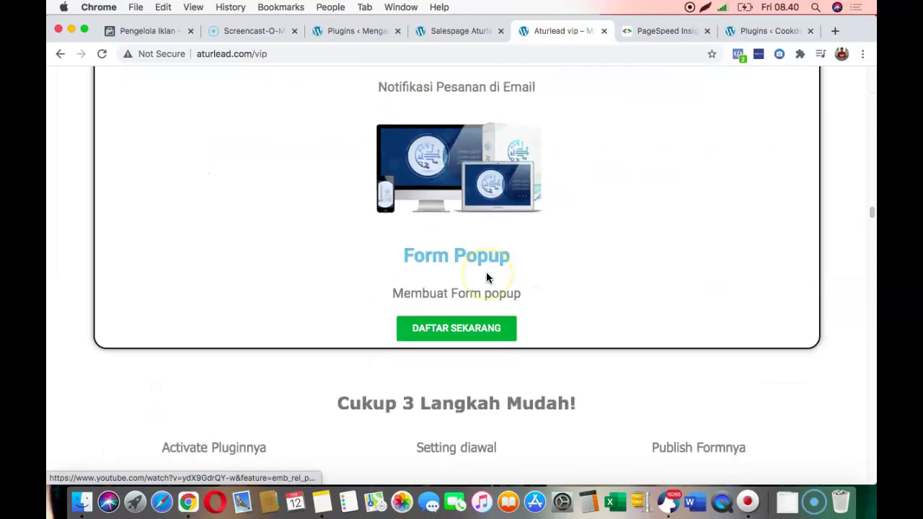
scroll(486, 273, down, 20)
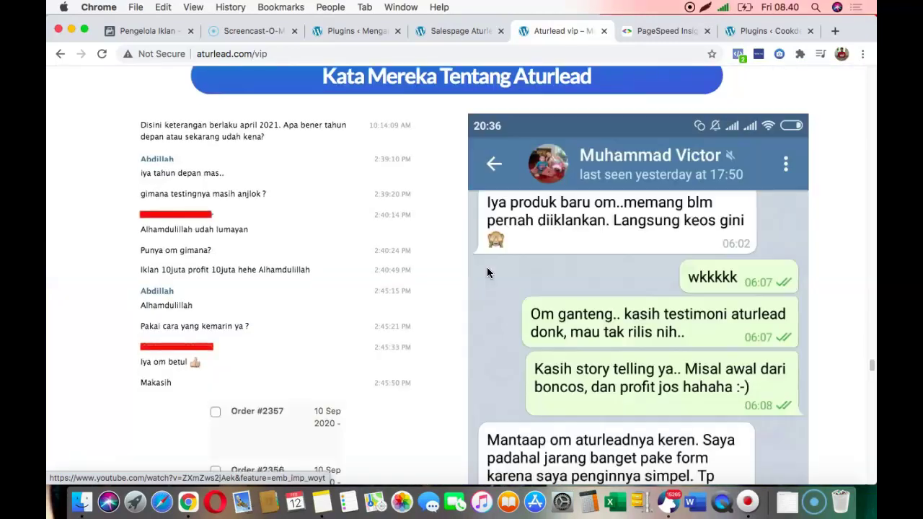
scroll(488, 273, up, 7)
scroll(487, 273, down, 7)
click(489, 273)
scroll(489, 273, up, 5)
scroll(489, 273, up, 10)
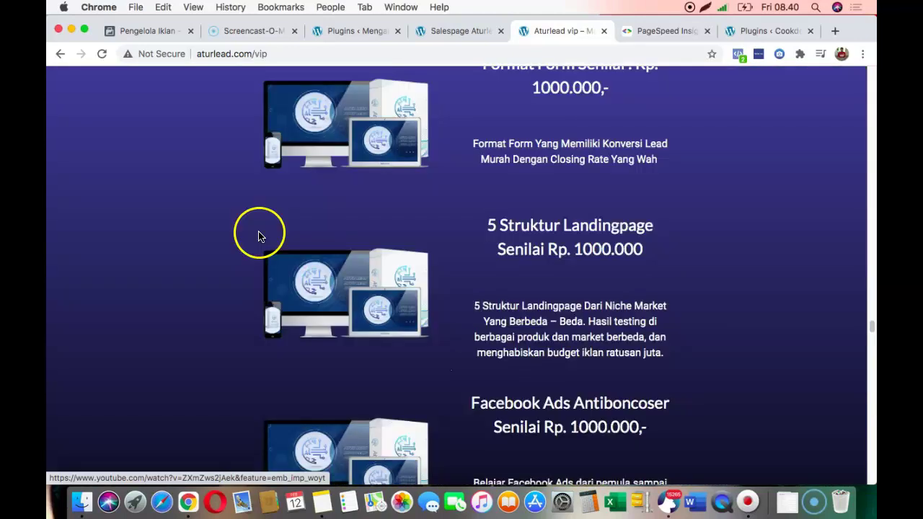
scroll(387, 192, down, 4)
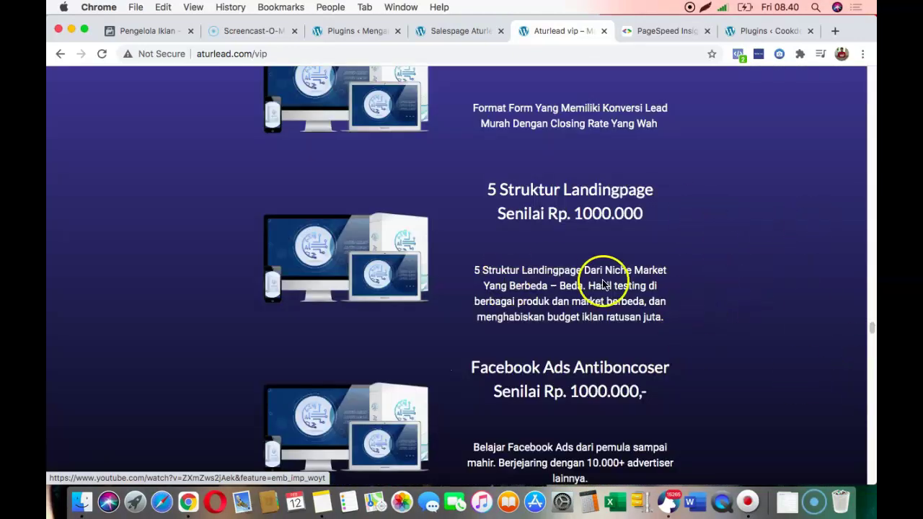
scroll(673, 303, down, 10)
scroll(758, 282, up, 4)
scroll(752, 306, down, 10)
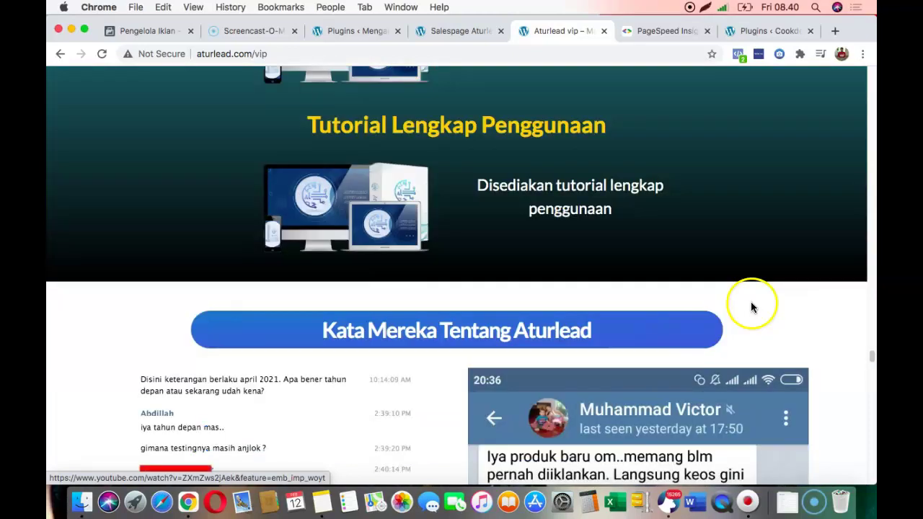
Examine the vip page's discount coupon section, Personal and Bisnis pricing plans and order form
scroll(456, 236, down, 15)
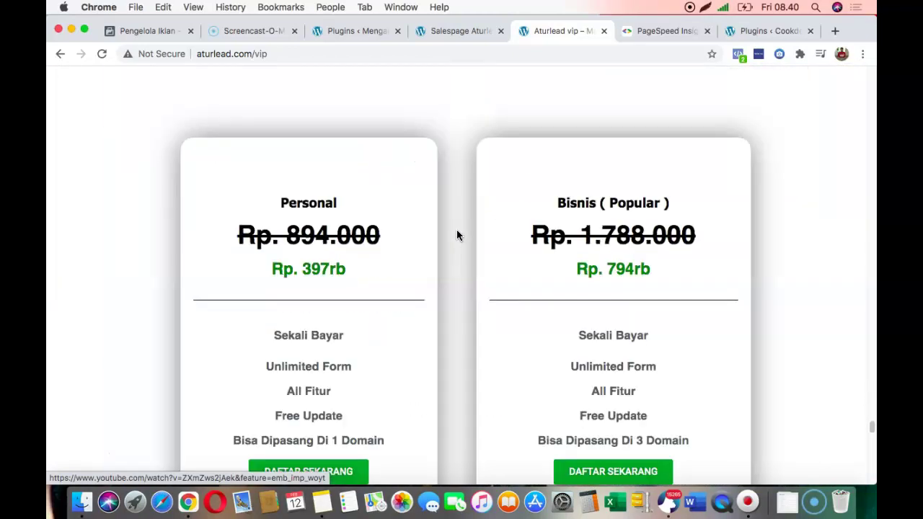
scroll(534, 209, down, 3)
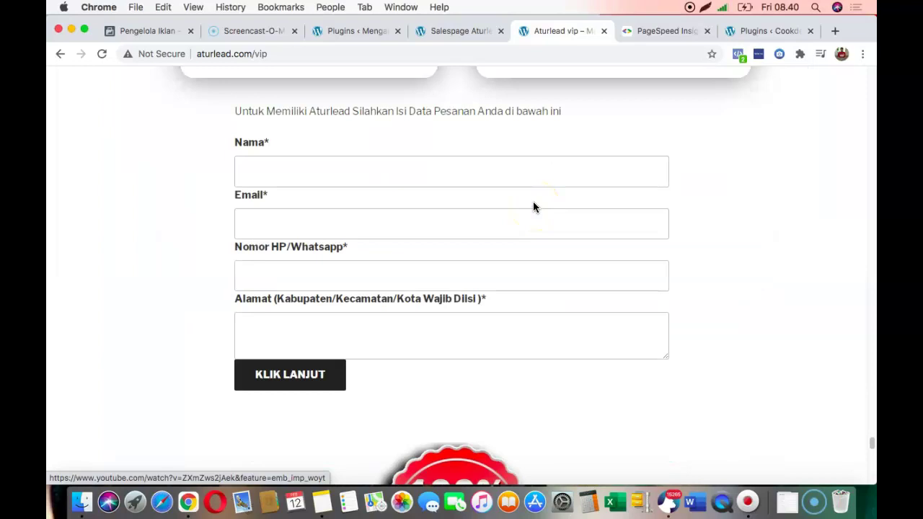
scroll(533, 207, down, 12)
scroll(534, 207, up, 14)
scroll(149, 191, up, 6)
scroll(161, 192, up, 3)
scroll(305, 212, down, 4)
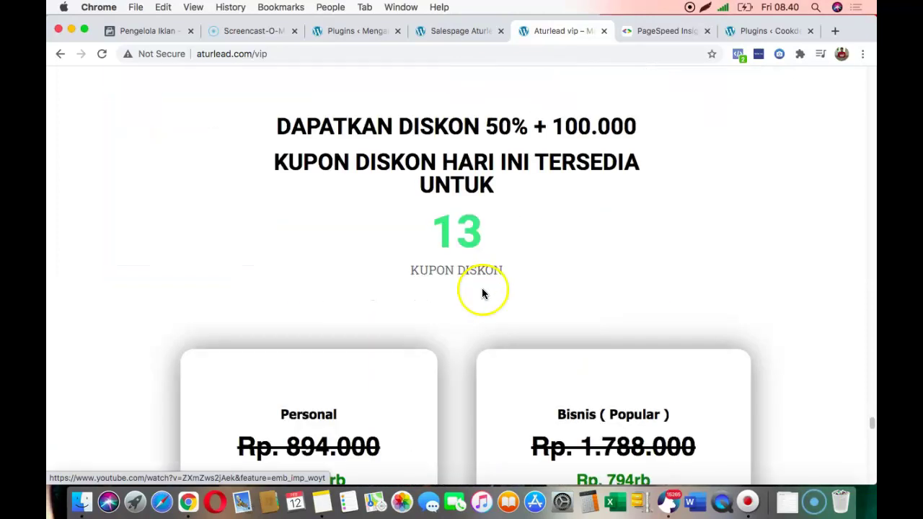
Switch to the sp sales page, jump to its discount section through the DAFTAR SEKARANG link and inspect the countdown timer
click(470, 31)
scroll(560, 286, down, 10)
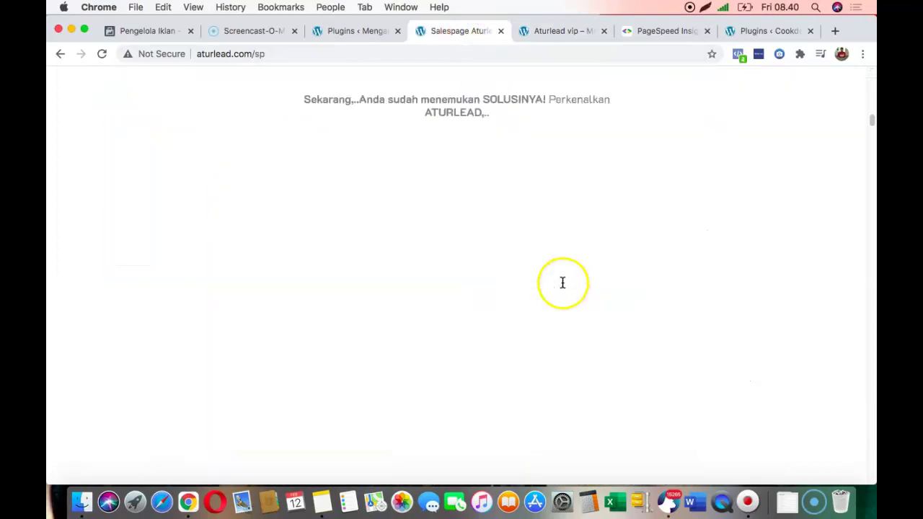
scroll(500, 250, up, 5)
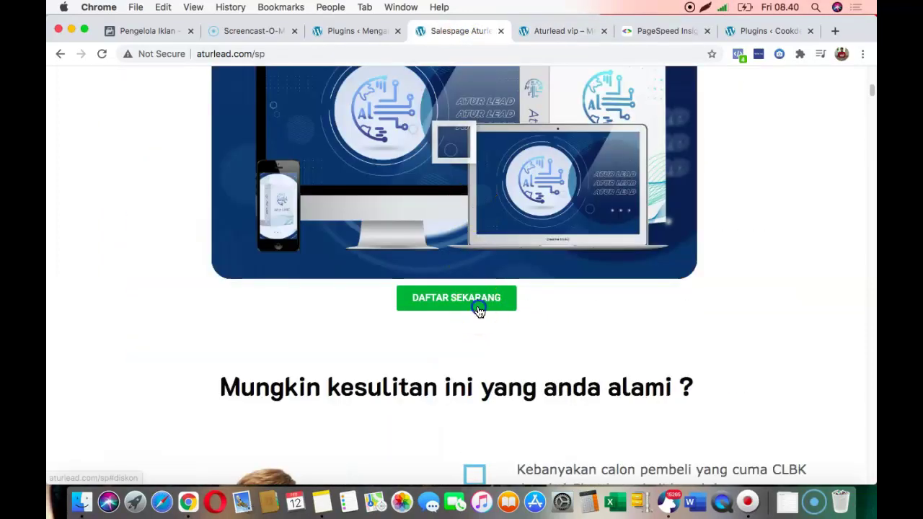
click(479, 308)
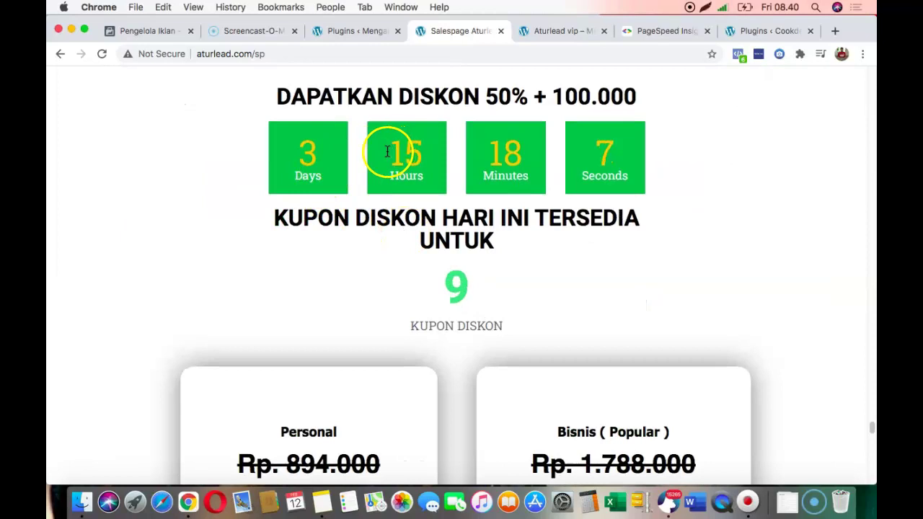
double_click(310, 149)
click(406, 154)
drag(394, 148, 439, 149)
click(504, 146)
double_click(503, 146)
click(557, 151)
Examine the sp page's Personal and Bisnis pricing plans, coupon section, guarantee and FAQ area
scroll(465, 267, down, 5)
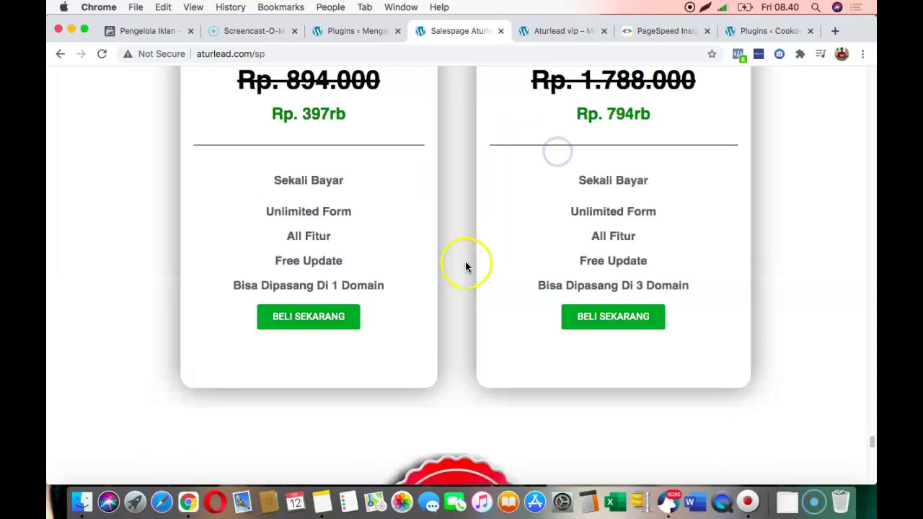
scroll(476, 281, down, 5)
scroll(601, 206, up, 10)
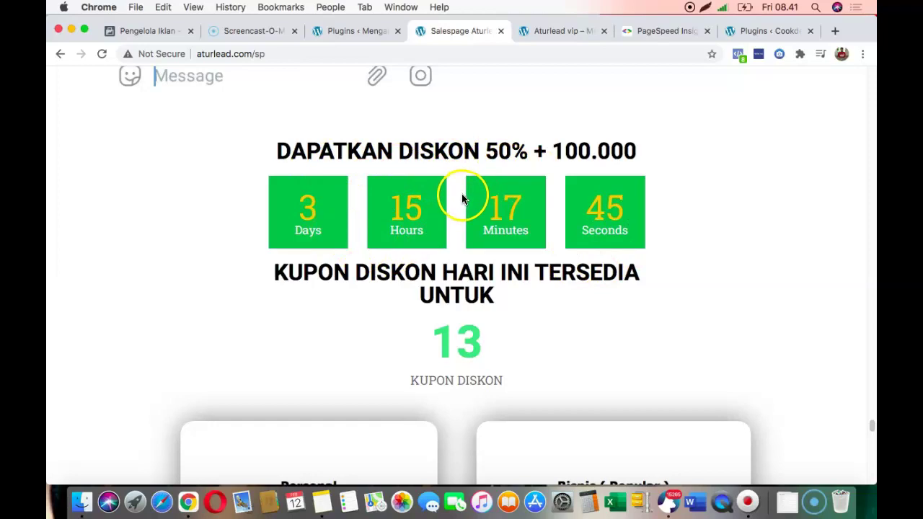
scroll(449, 309, down, 1)
scroll(449, 310, down, 15)
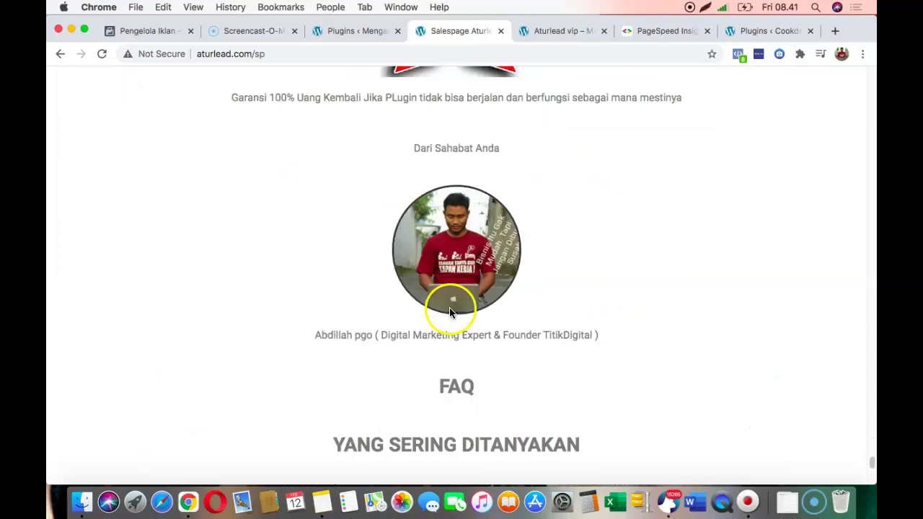
scroll(453, 309, up, 11)
Return to the vip page and examine its order form fields below the pricing plans
click(541, 31)
scroll(465, 264, down, 10)
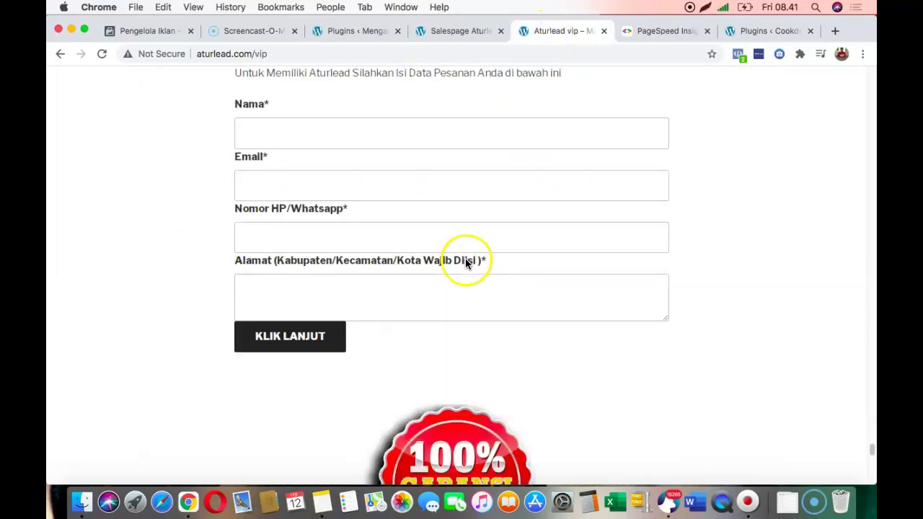
scroll(466, 264, up, 2)
scroll(443, 339, down, 3)
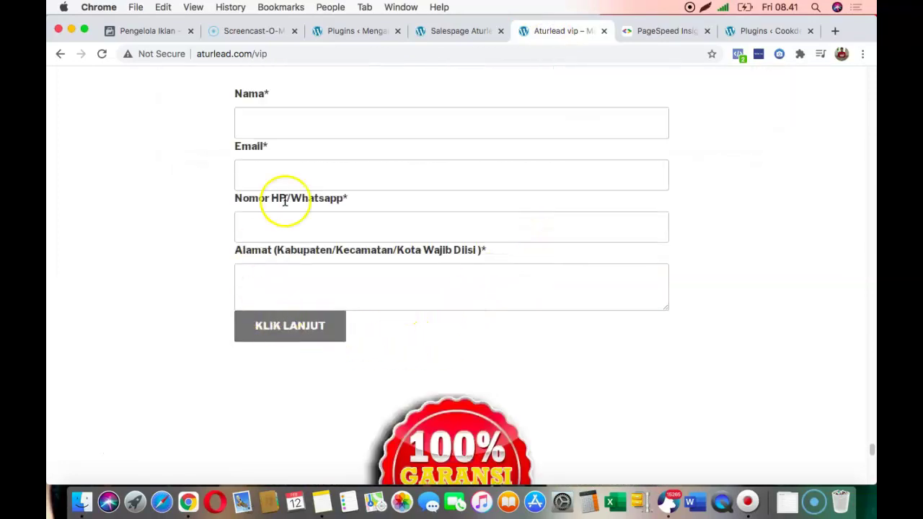
scroll(457, 177, up, 2)
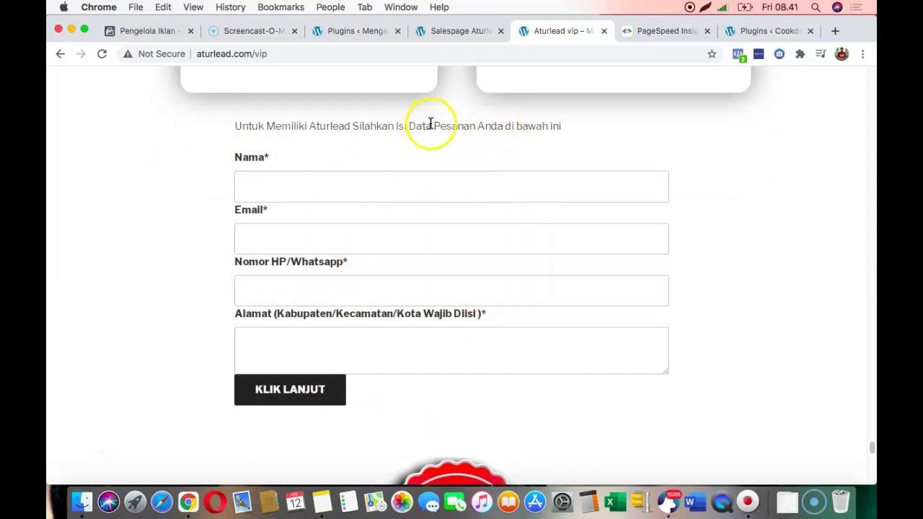
Dismiss the LiteSpeed Cache review notice on the aturlead.com Plugins page
click(362, 30)
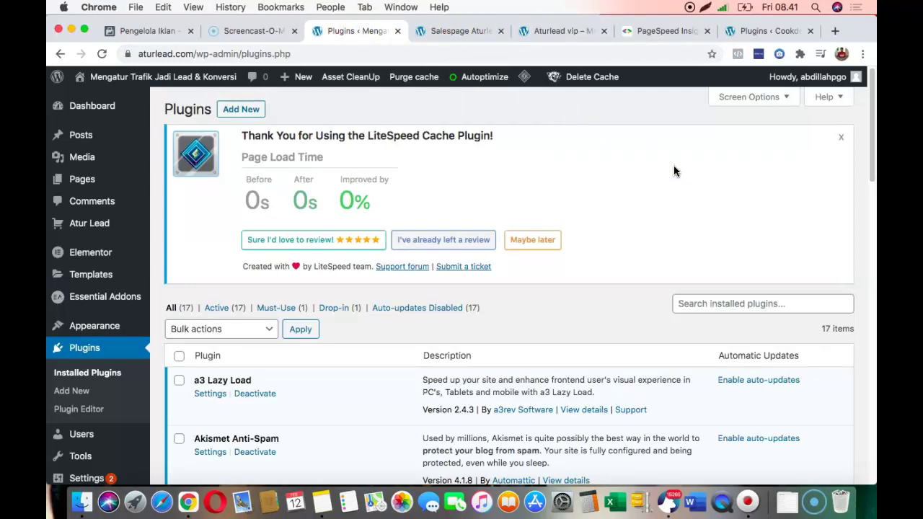
click(840, 137)
scroll(696, 177, down, 3)
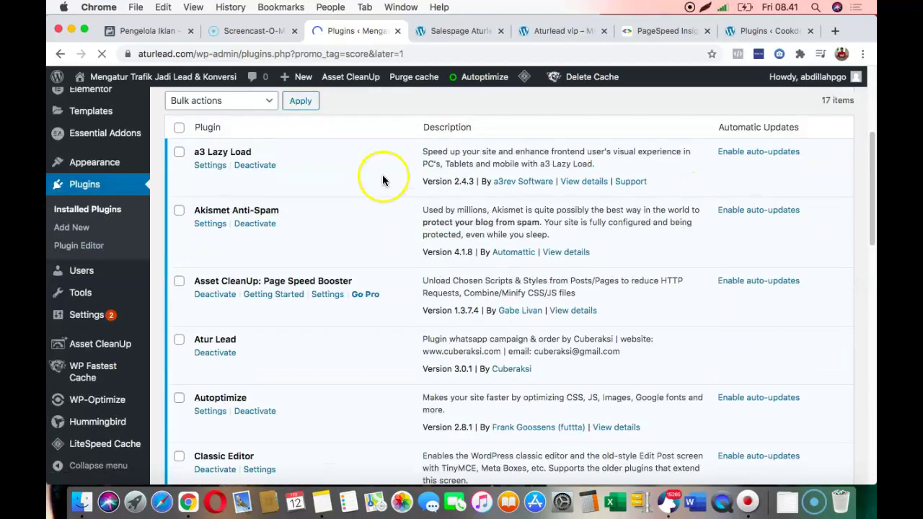
Deactivate the Asset CleanUp: Page Speed Booster and LiteSpeed Cache plugins together with a bulk action
scroll(311, 298, down, 1)
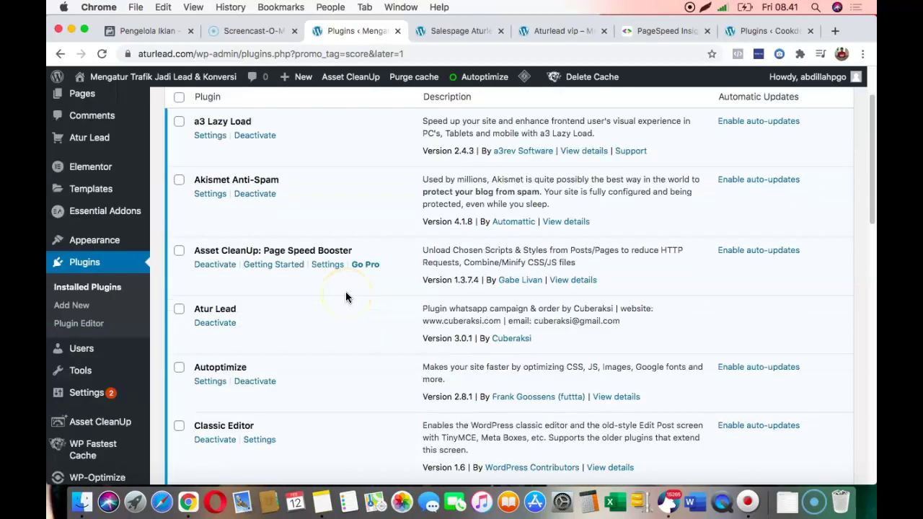
click(179, 251)
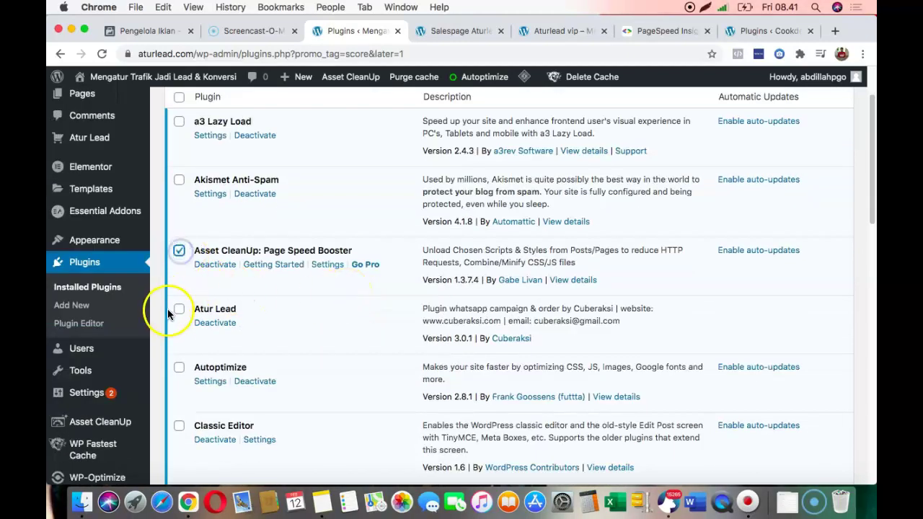
scroll(253, 313, down, 2)
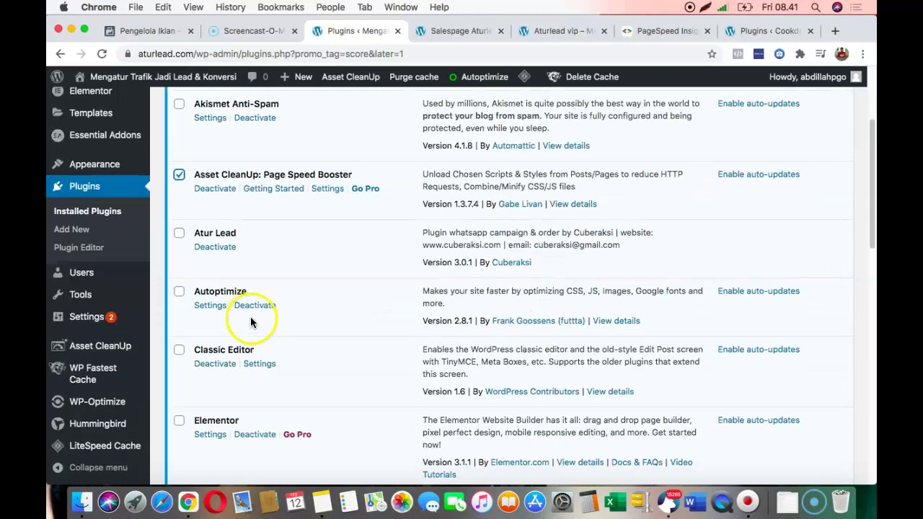
scroll(251, 323, down, 5)
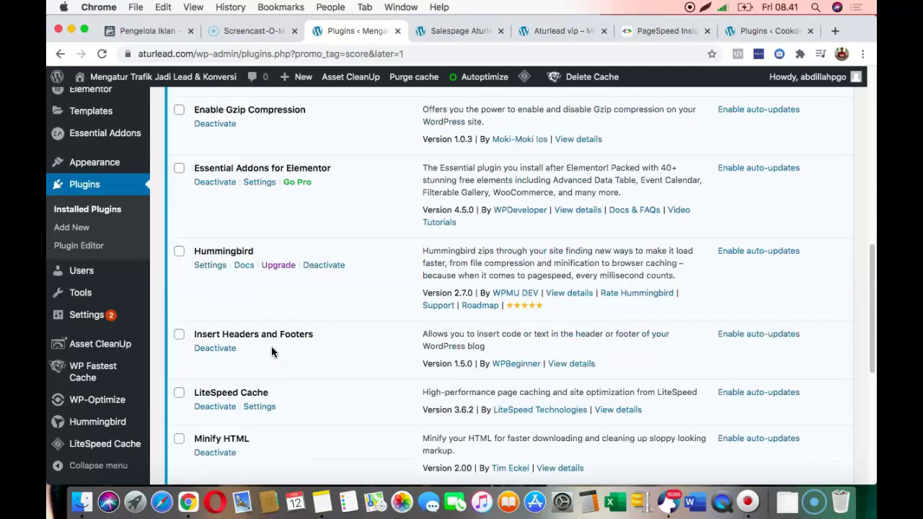
scroll(271, 346, down, 3)
click(179, 288)
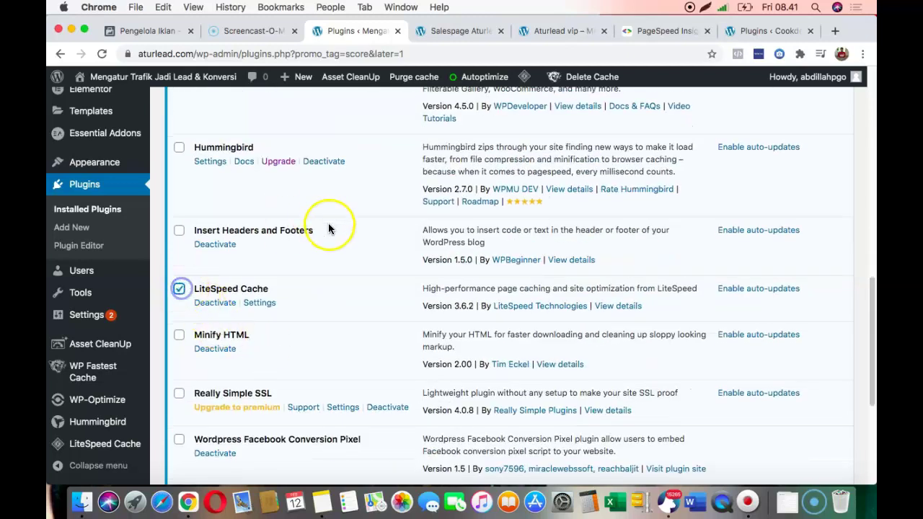
scroll(328, 225, up, 6)
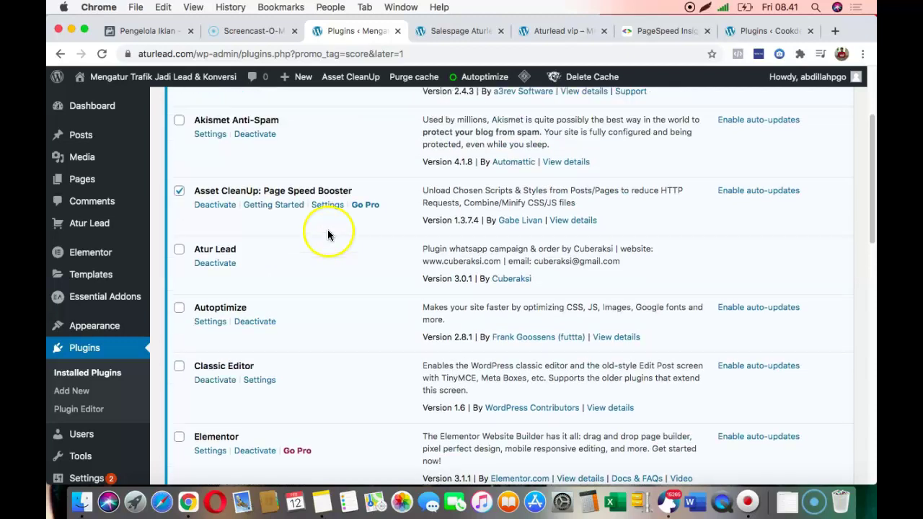
scroll(327, 229, up, 3)
click(240, 159)
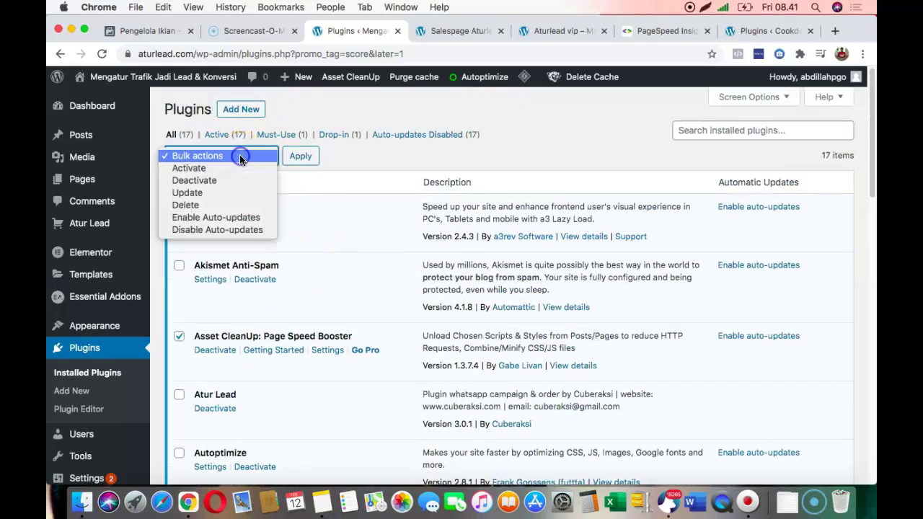
click(243, 180)
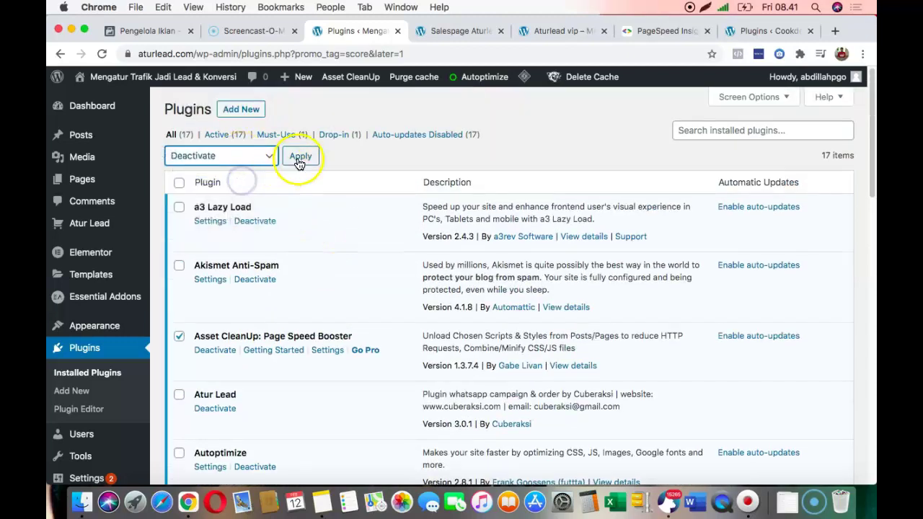
click(301, 156)
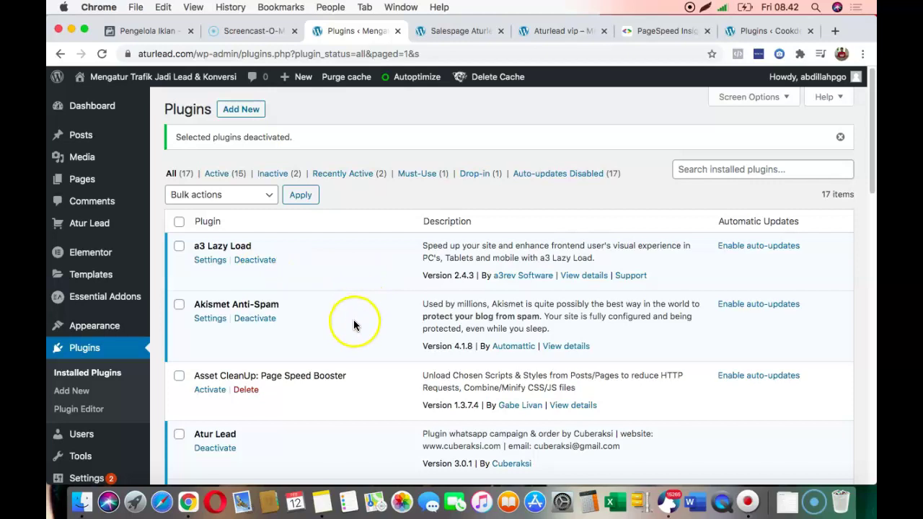
Review which plugins are active and inactive across the whole installed plugins list
scroll(354, 324, down, 10)
scroll(353, 325, down, 10)
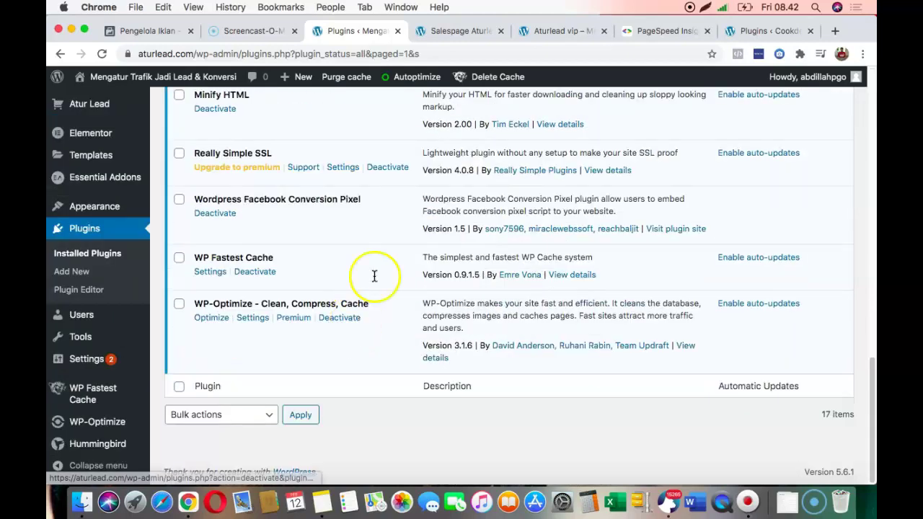
scroll(398, 203, up, 4)
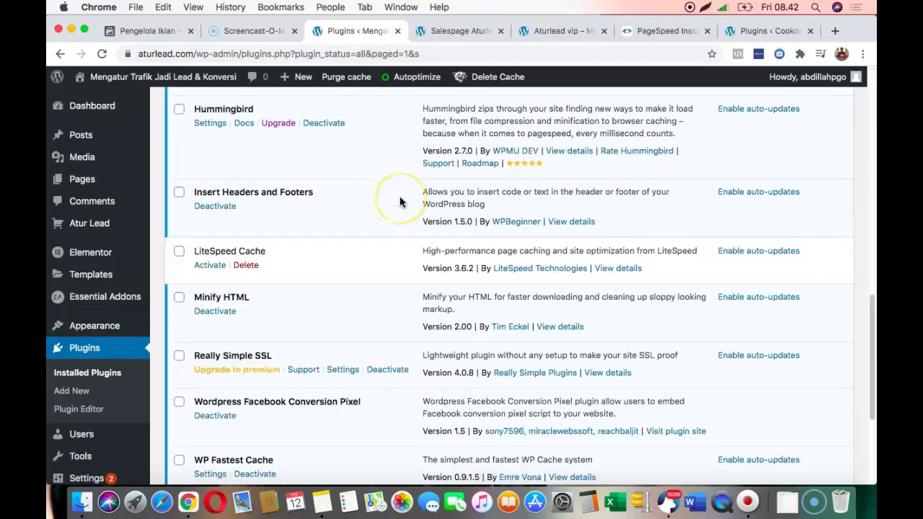
scroll(282, 179, up, 5)
scroll(300, 171, up, 7)
scroll(325, 186, up, 2)
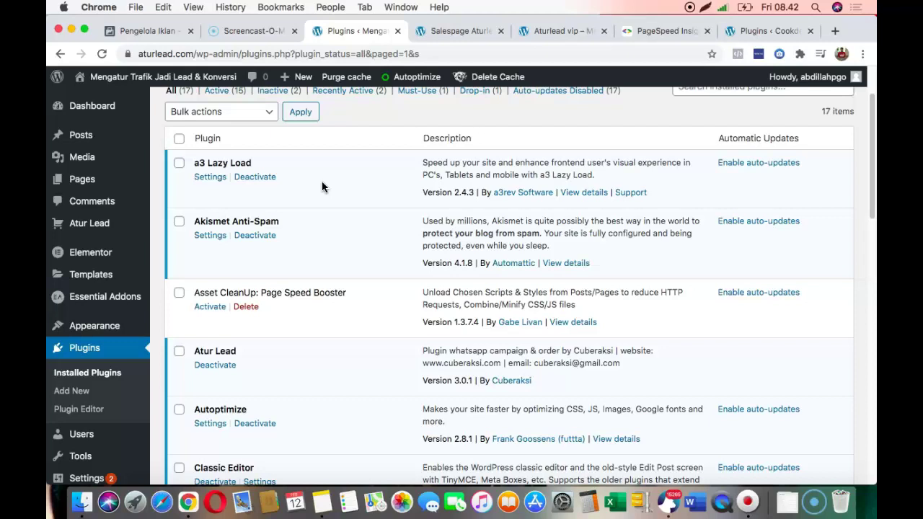
Move the vip page's browser tab ahead of the sp page's and review its testimonials and discount coupon section
click(445, 34)
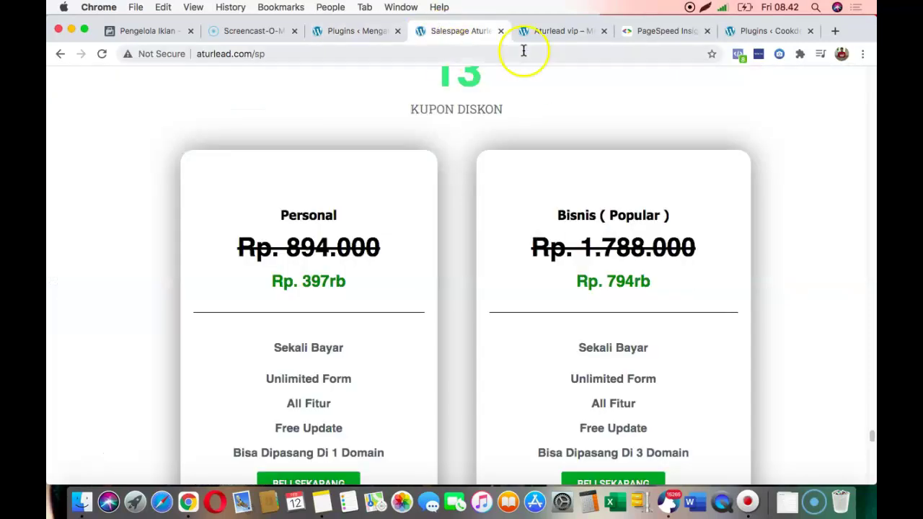
drag(581, 33, 497, 33)
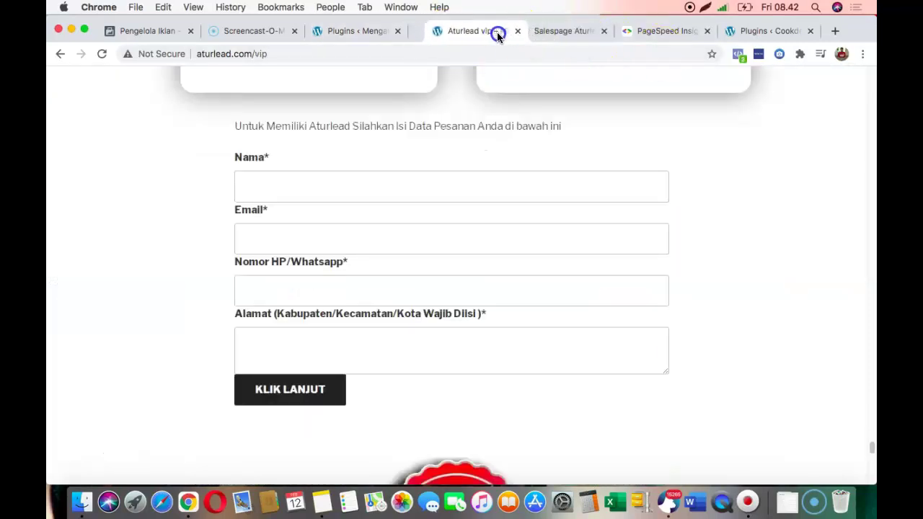
scroll(399, 221, up, 15)
scroll(423, 243, up, 10)
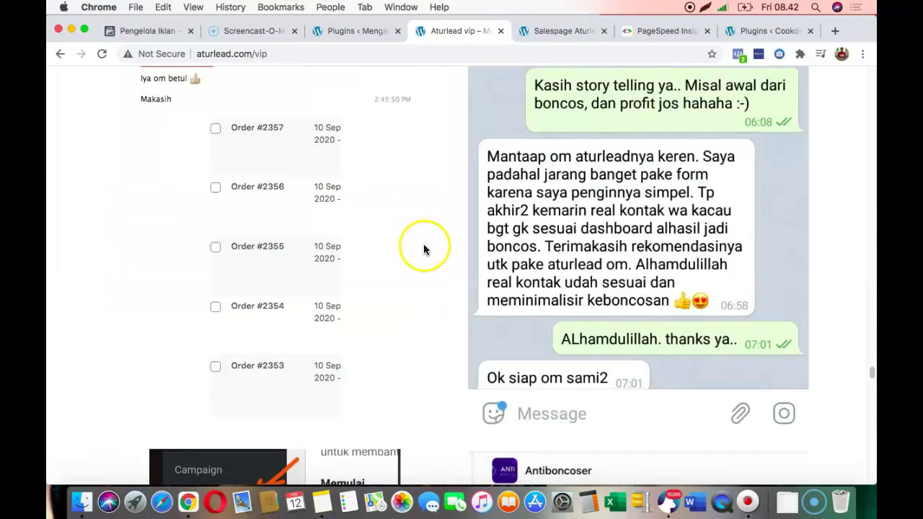
scroll(424, 243, down, 15)
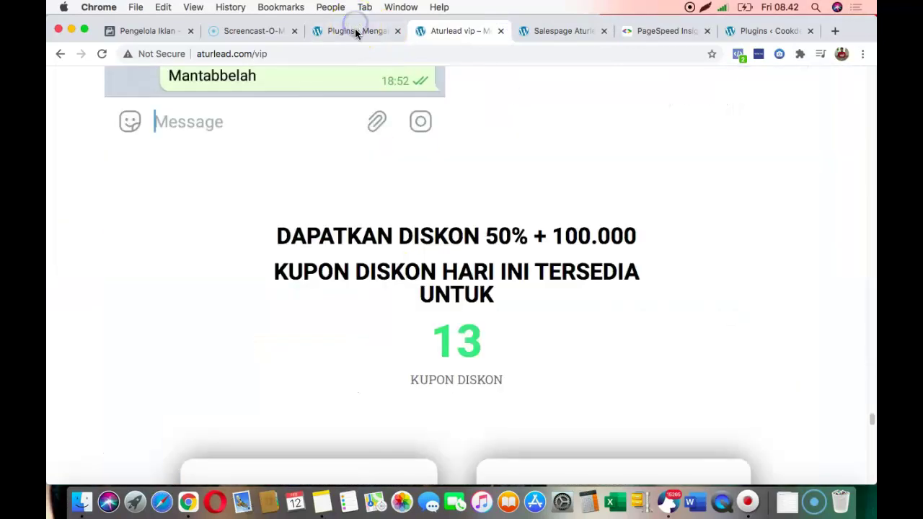
Deactivate the a3 Lazy Load plugin in the aturlead.com plugin list and activate it again
click(357, 30)
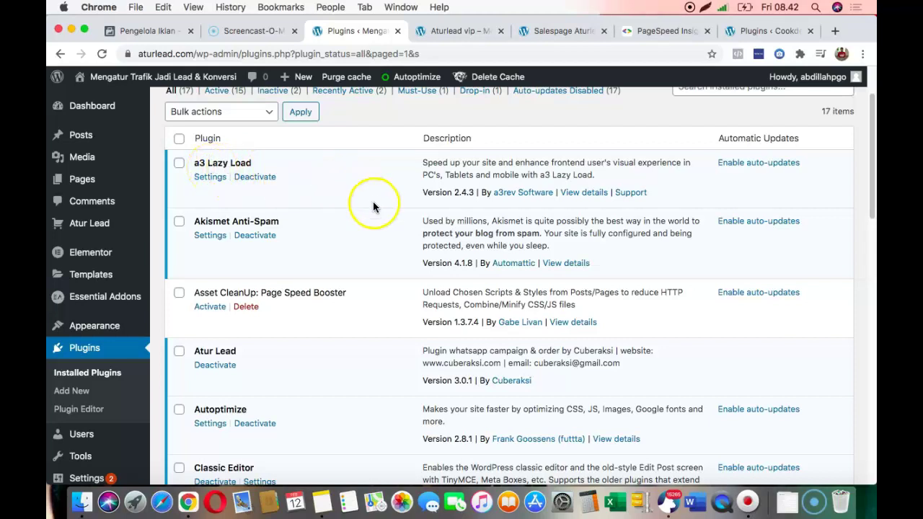
click(179, 164)
click(248, 176)
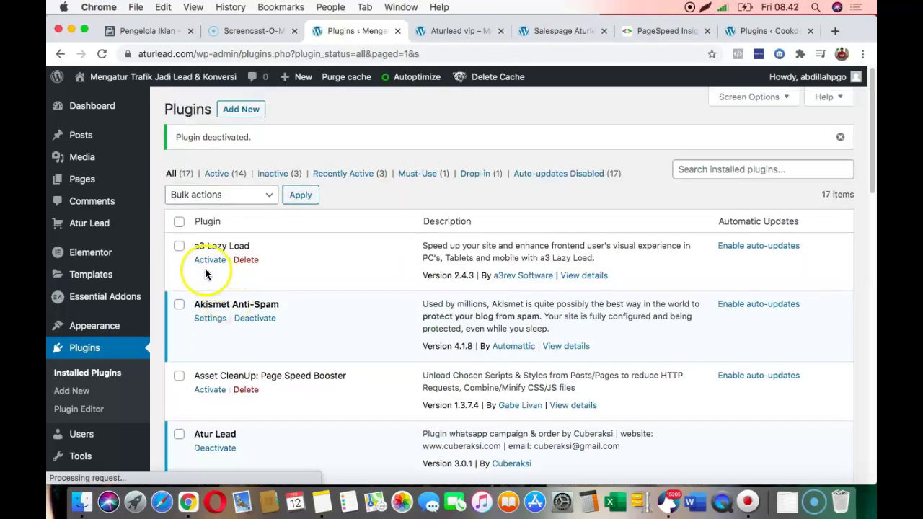
click(209, 260)
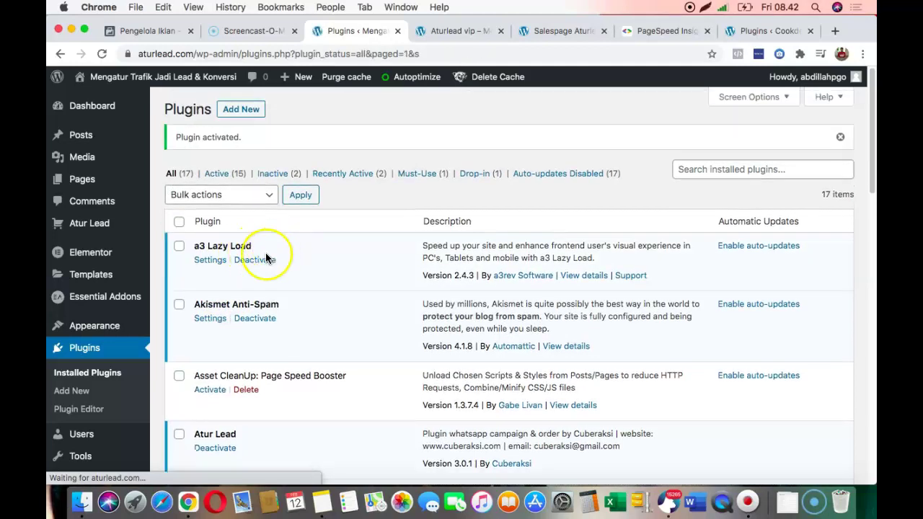
Open the a3 Lazy Load settings and check the options in the Lazy Load Images section
click(210, 259)
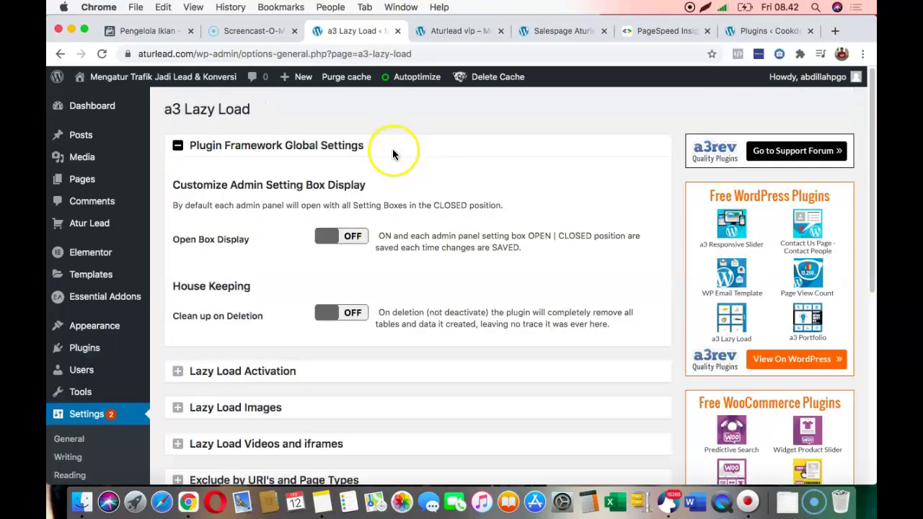
scroll(325, 332, down, 3)
click(207, 339)
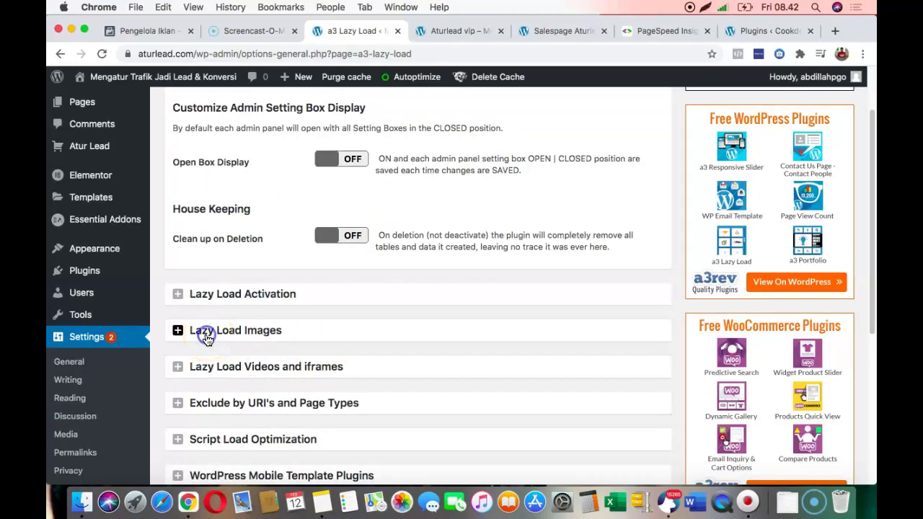
scroll(225, 308, down, 5)
click(226, 308)
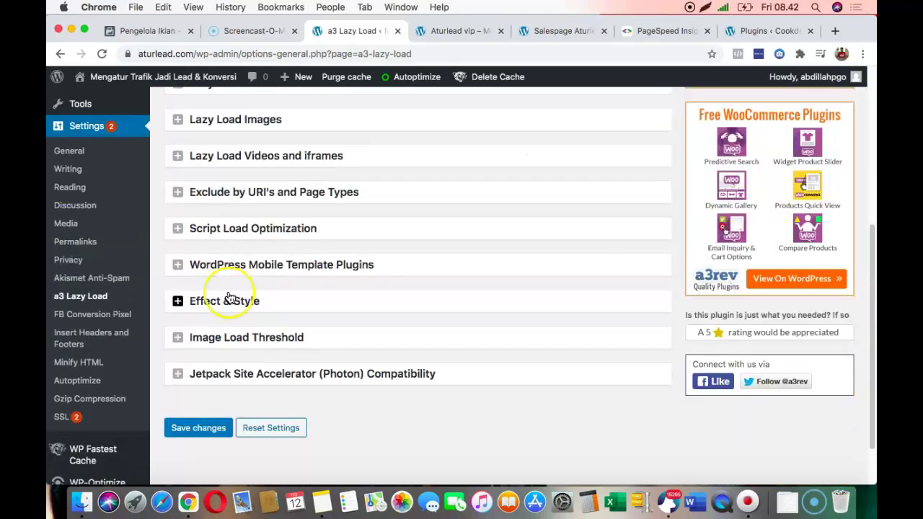
click(258, 123)
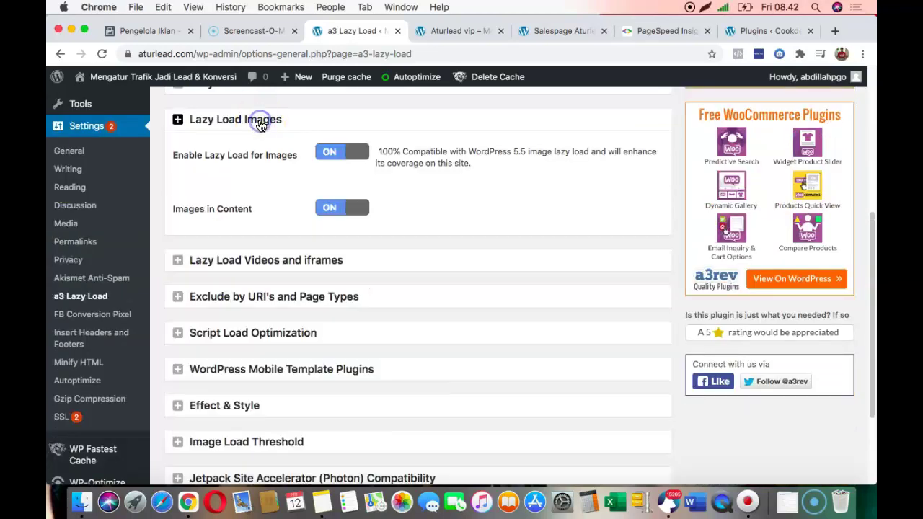
click(259, 121)
Switch lazy loading for videos and iframes on and back off, and save the a3 Lazy Load settings
click(264, 155)
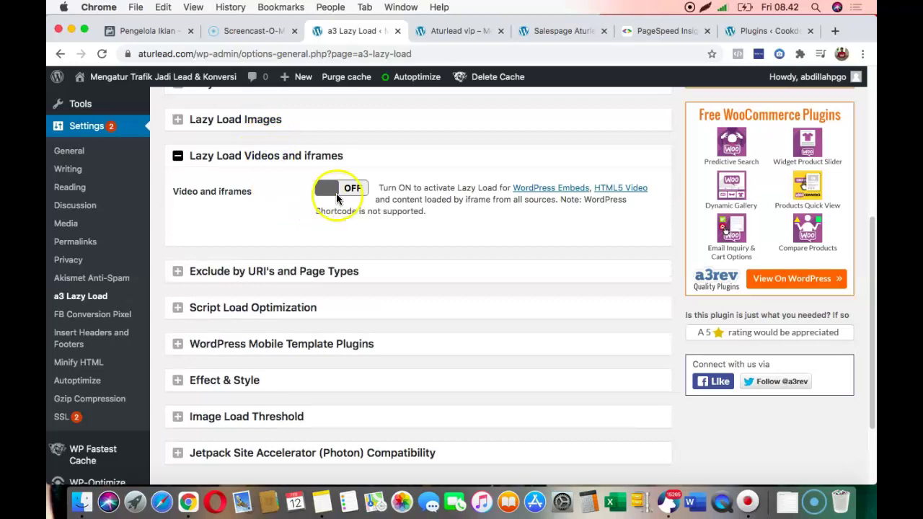
click(338, 190)
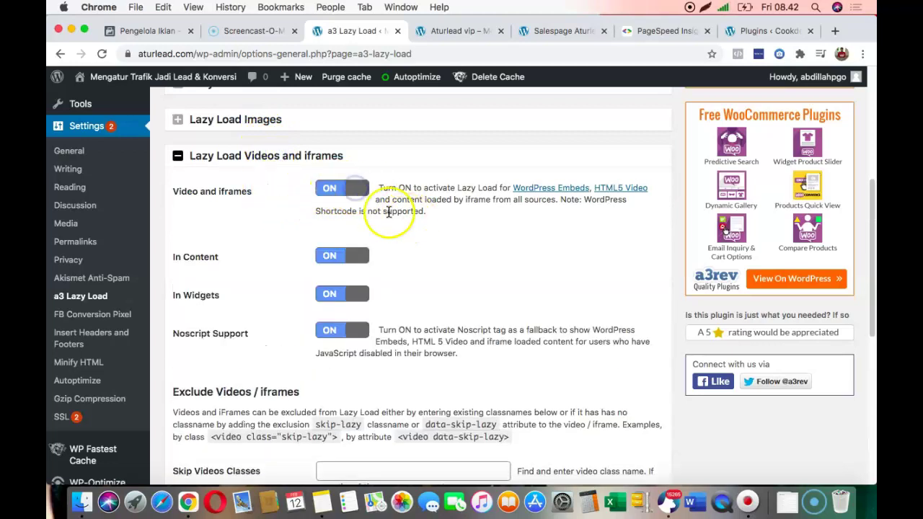
click(339, 187)
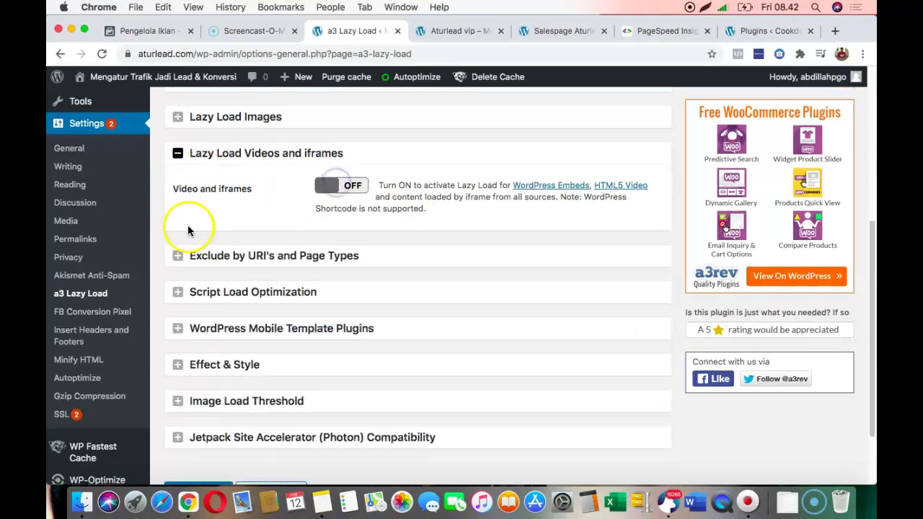
scroll(194, 289, down, 3)
click(211, 405)
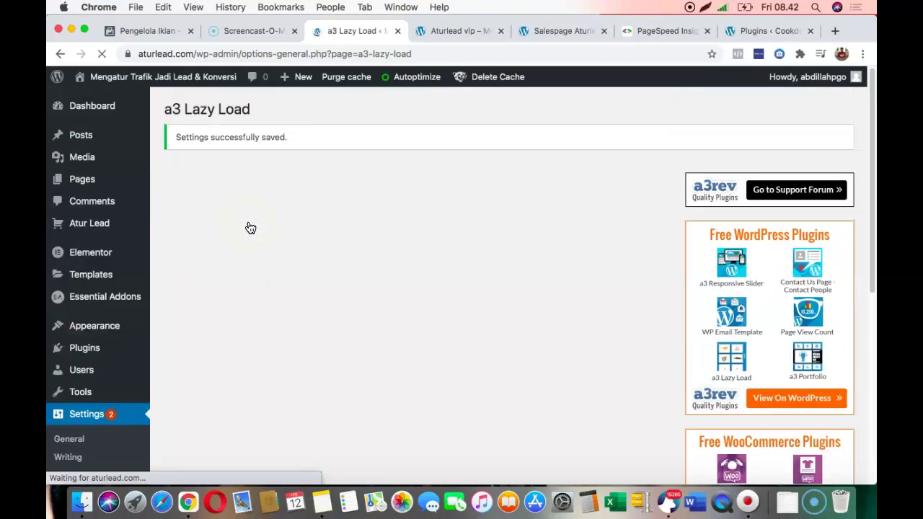
scroll(250, 228, up, 5)
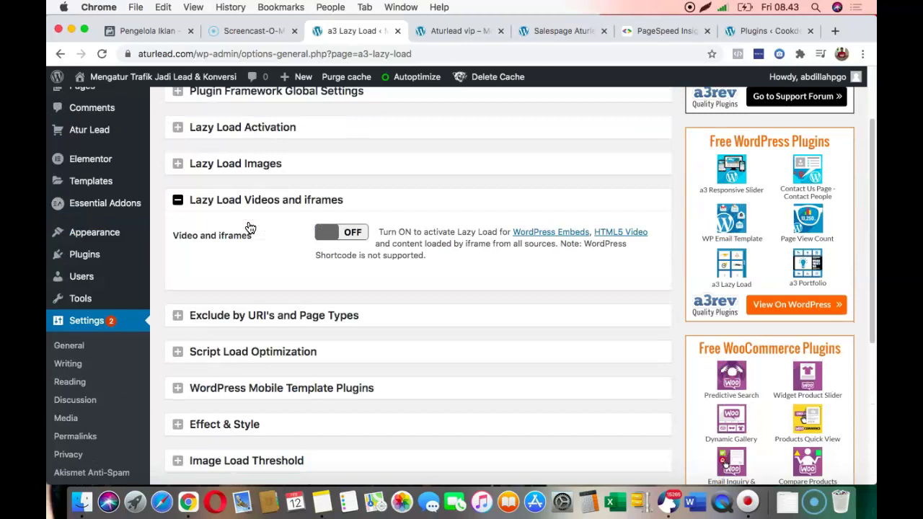
Return to the installed plugins list and open the settings of the Autoptimize plugin
click(171, 256)
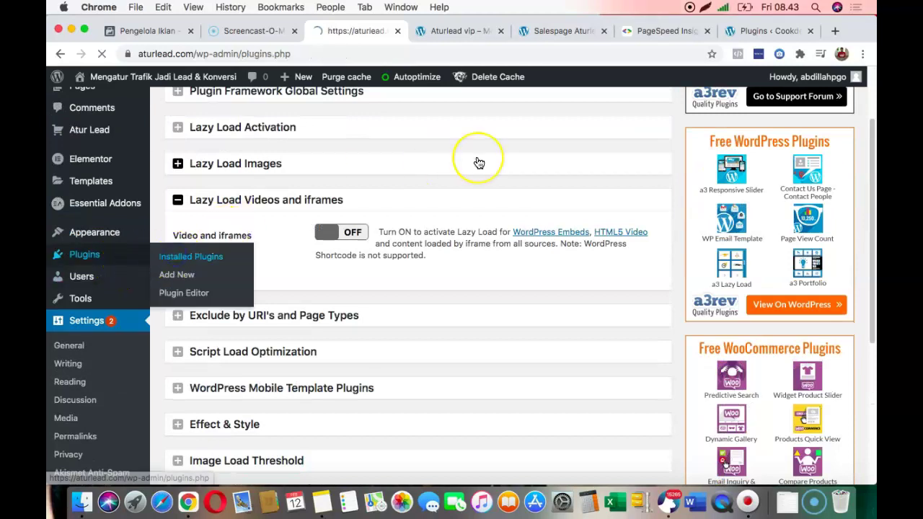
scroll(335, 232, down, 5)
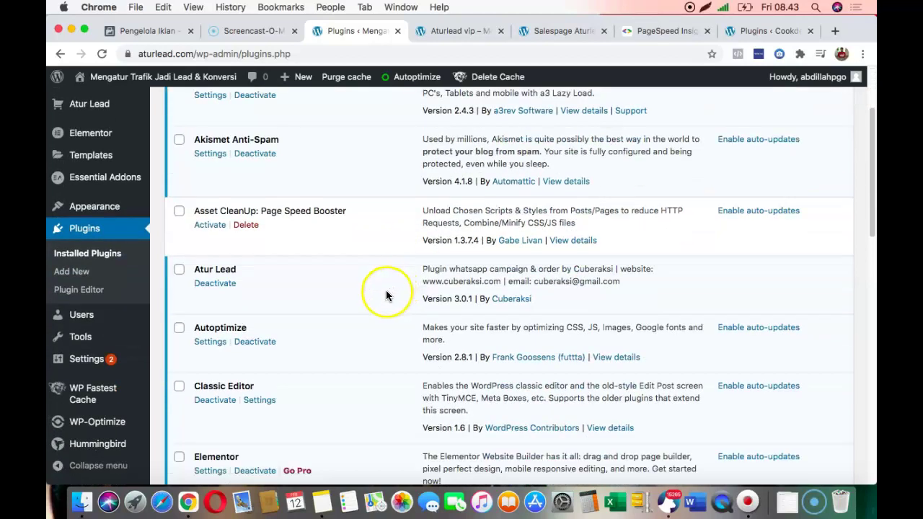
scroll(386, 289, down, 4)
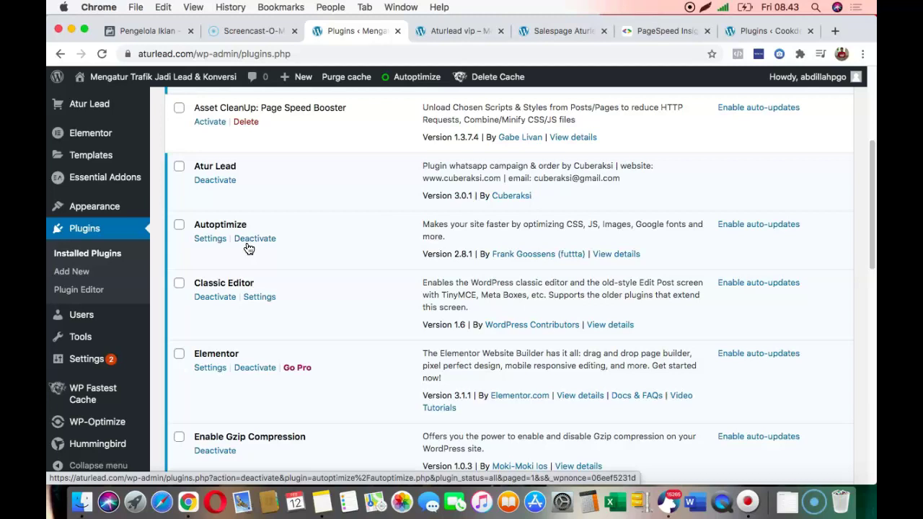
drag(248, 248, 295, 247)
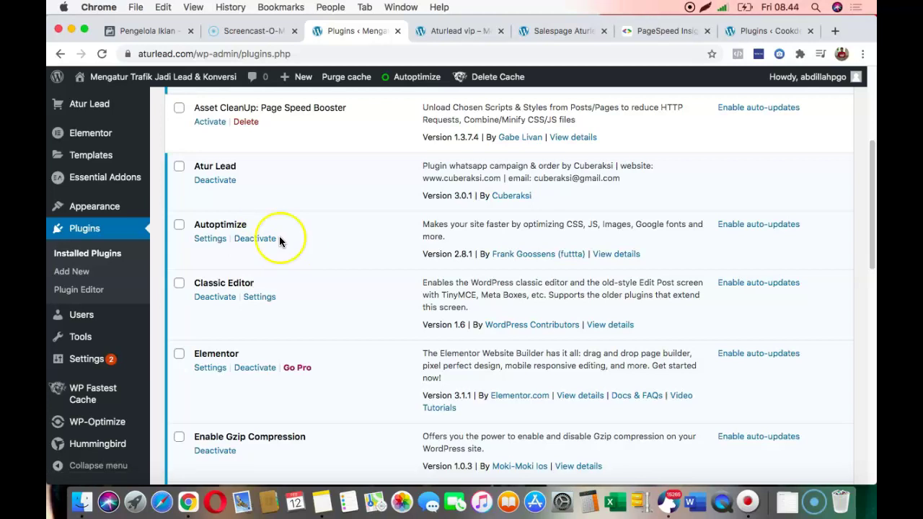
click(210, 238)
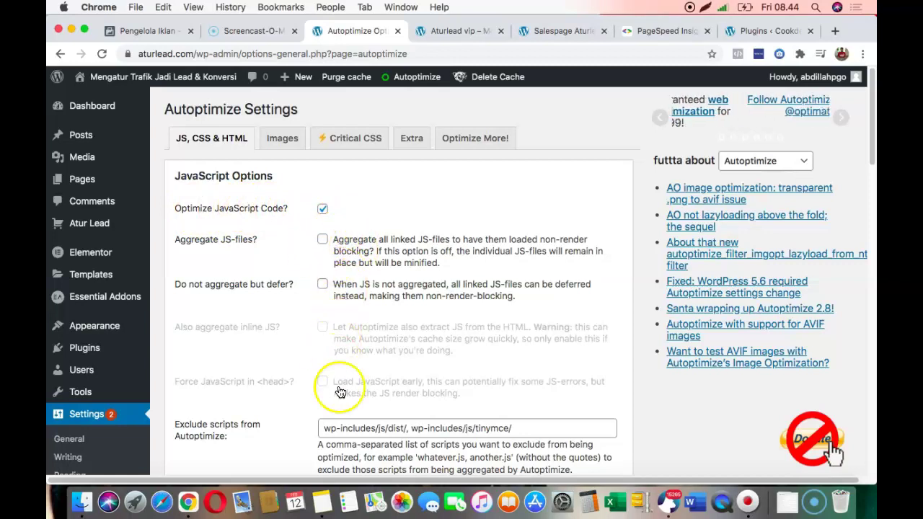
Review Autoptimize's JavaScript, CSS, HTML, CDN and miscellaneous options, and save the settings while emptying the cache
scroll(340, 393, down, 5)
scroll(339, 402, down, 4)
scroll(329, 169, up, 3)
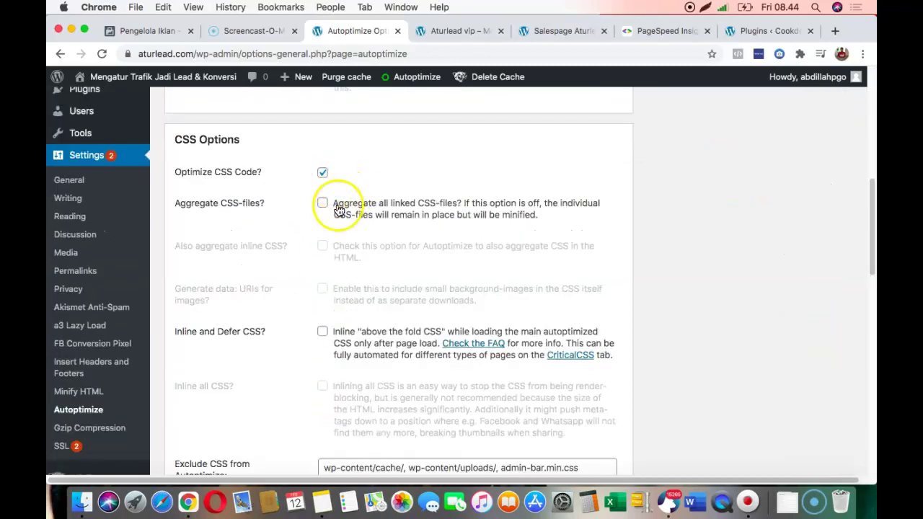
scroll(357, 303, down, 8)
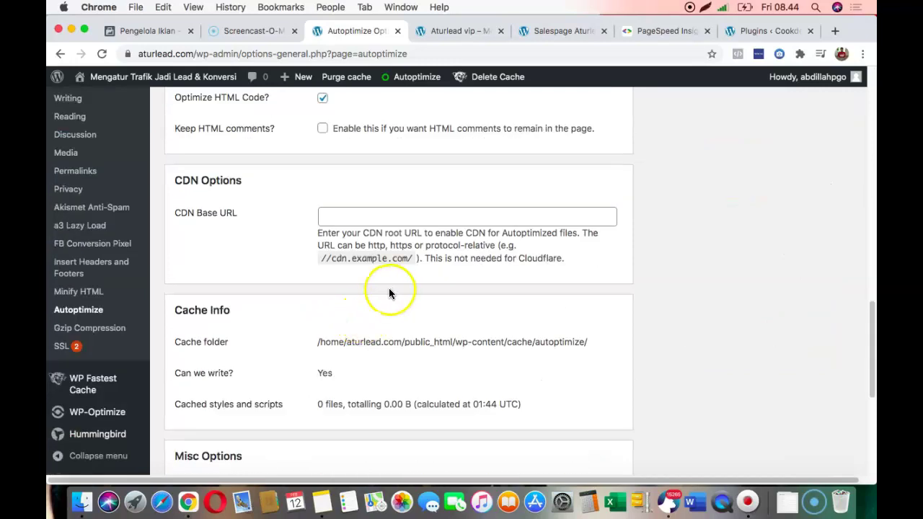
scroll(293, 195, up, 2)
scroll(297, 268, down, 6)
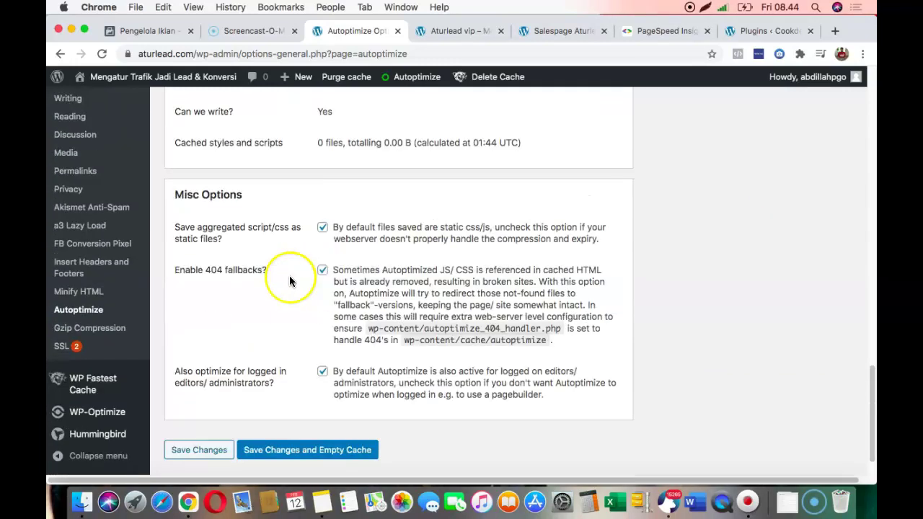
click(309, 408)
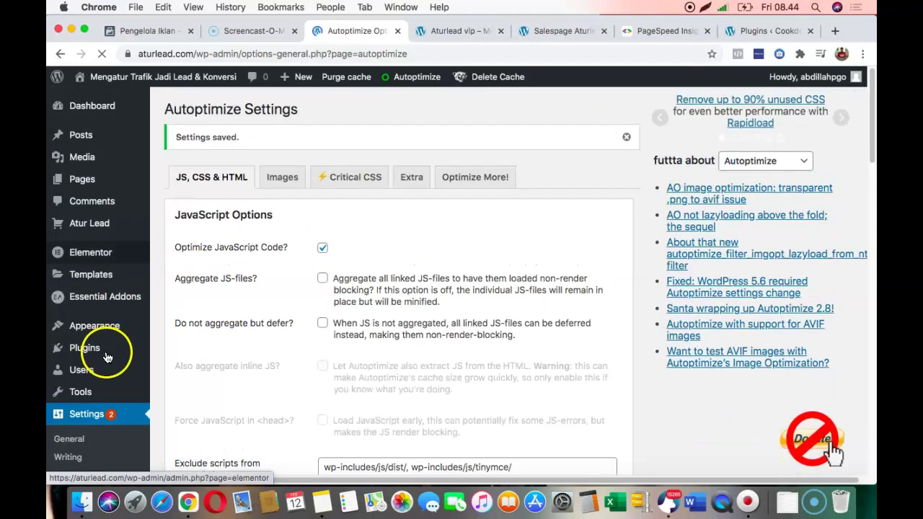
Go back to the installed plugins list and deactivate the Autoptimize plugin
mouse_move(109, 349)
click(176, 351)
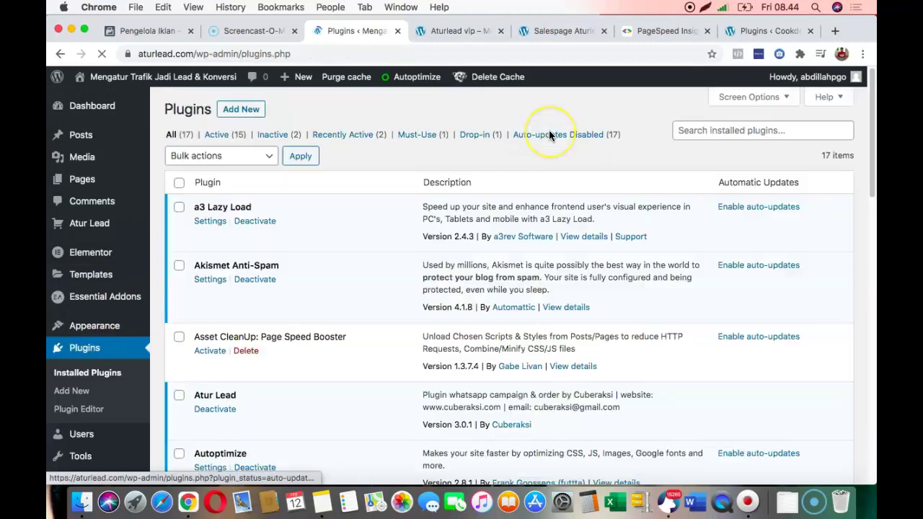
click(569, 158)
scroll(397, 269, down, 1)
scroll(397, 269, down, 3)
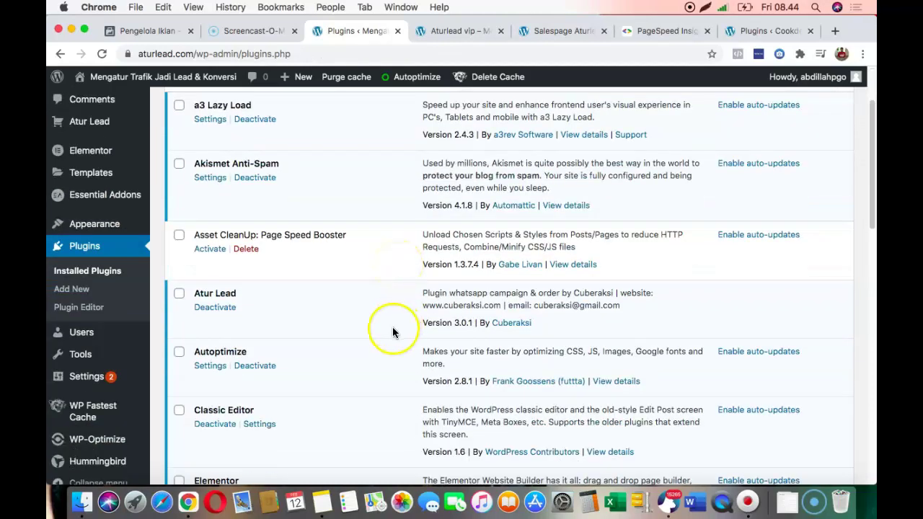
click(260, 365)
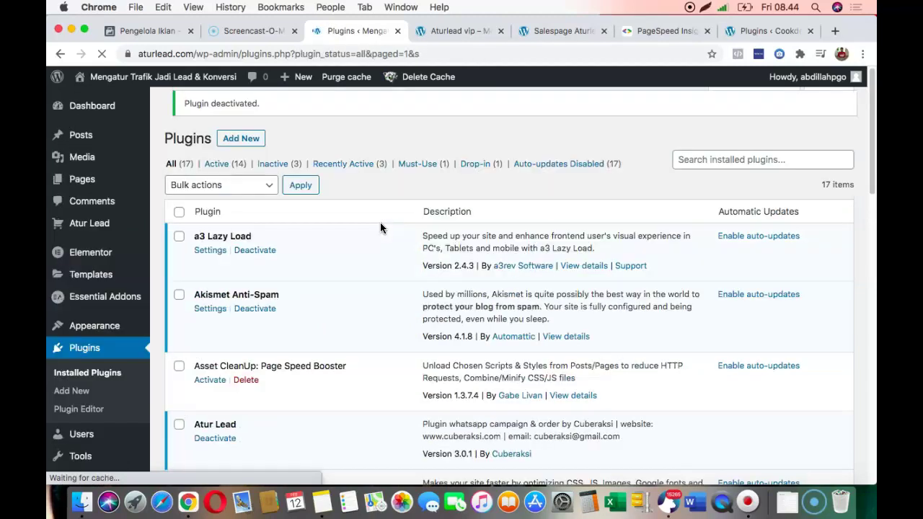
Find the inactive Autoptimize plugin in the list and activate it again
scroll(380, 228, down, 10)
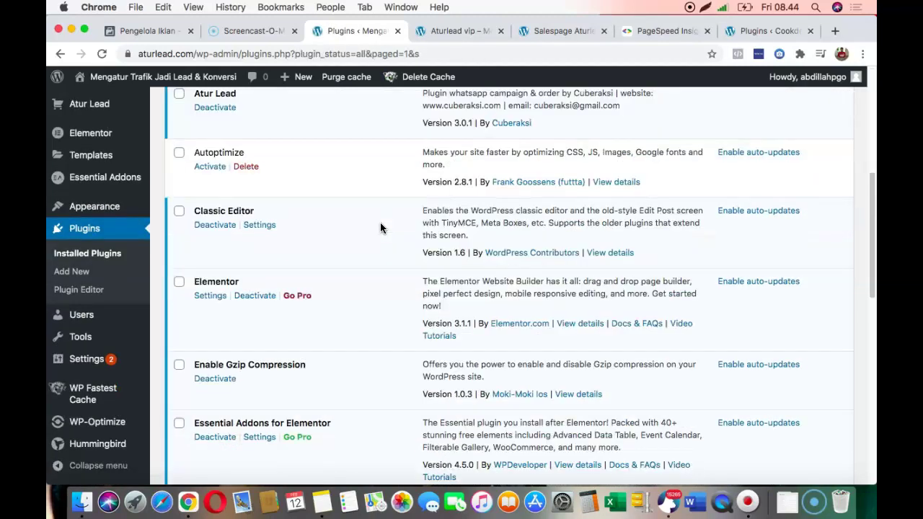
scroll(380, 228, up, 5)
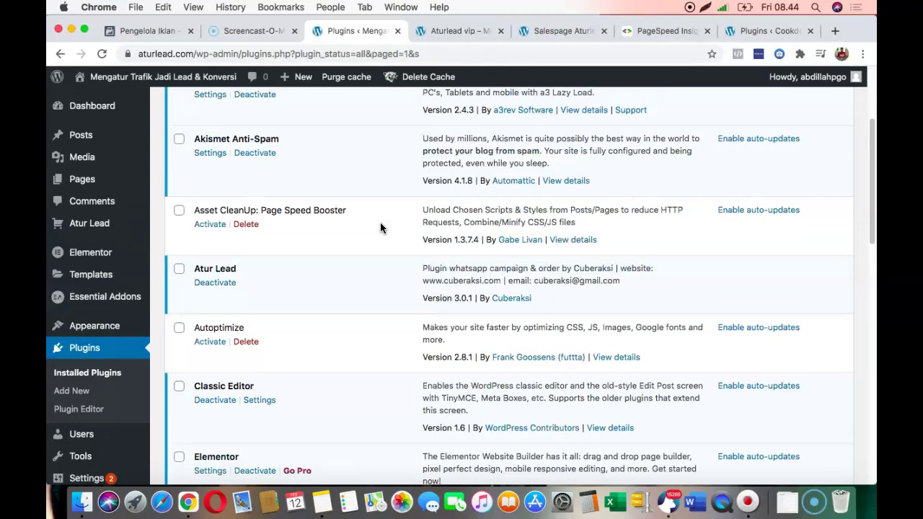
scroll(348, 323, down, 3)
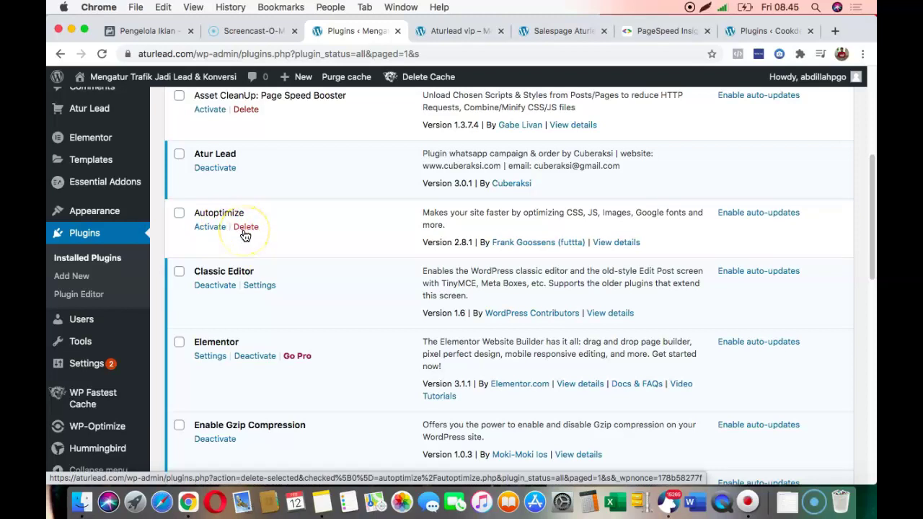
click(212, 228)
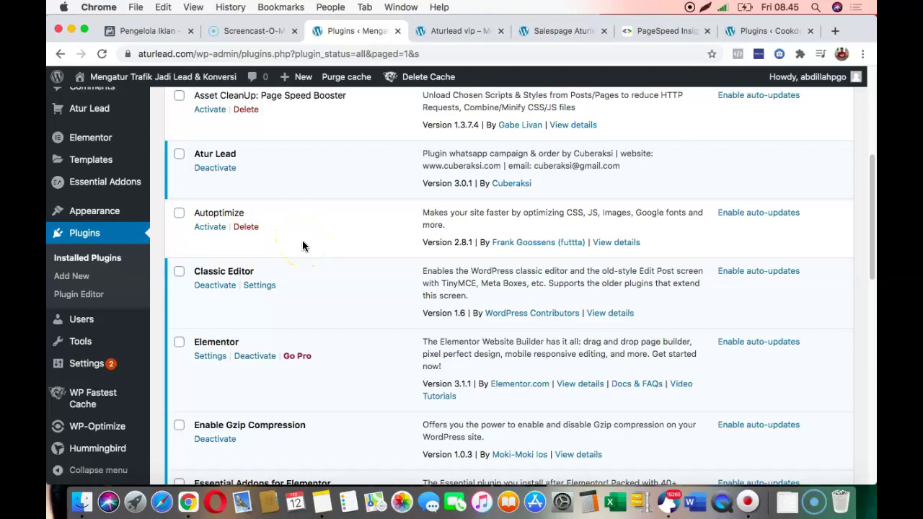
click(210, 228)
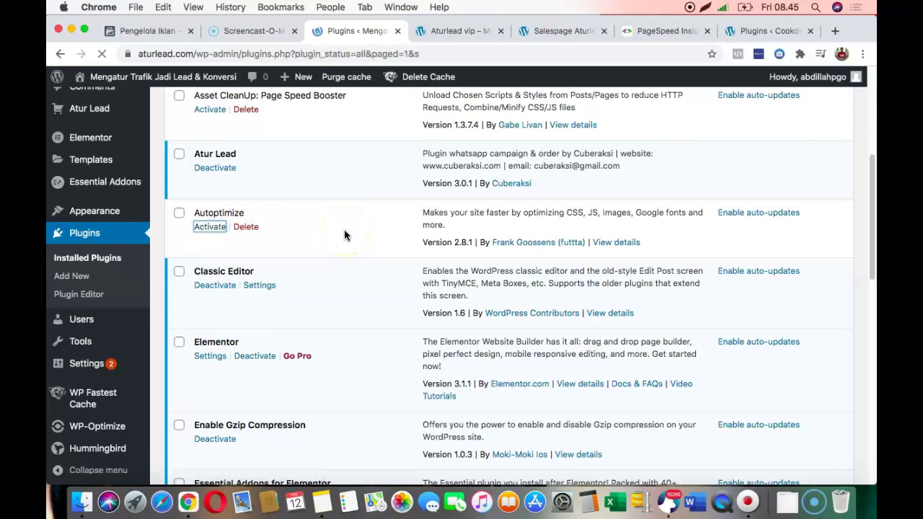
click(306, 226)
Open Autoptimize's settings in a new browser tab, look through all its options and close that tab
scroll(310, 342, down, 5)
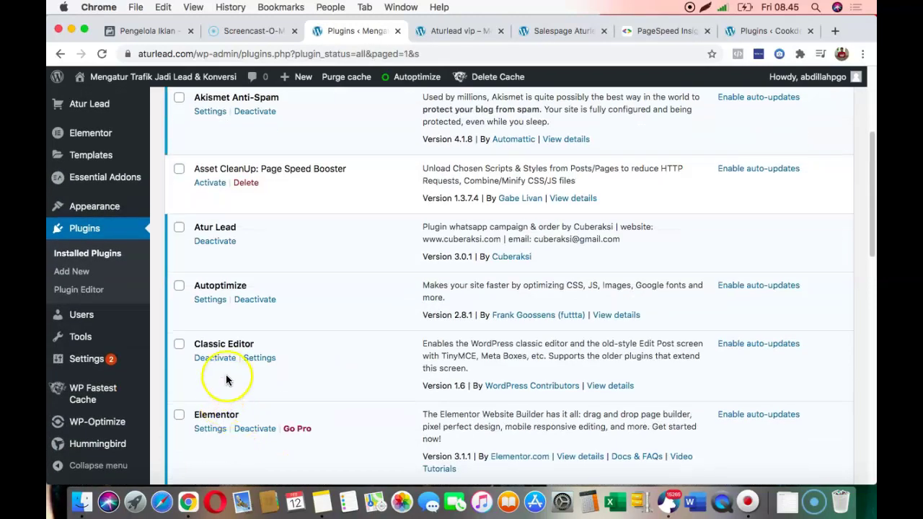
right_click(207, 298)
click(216, 297)
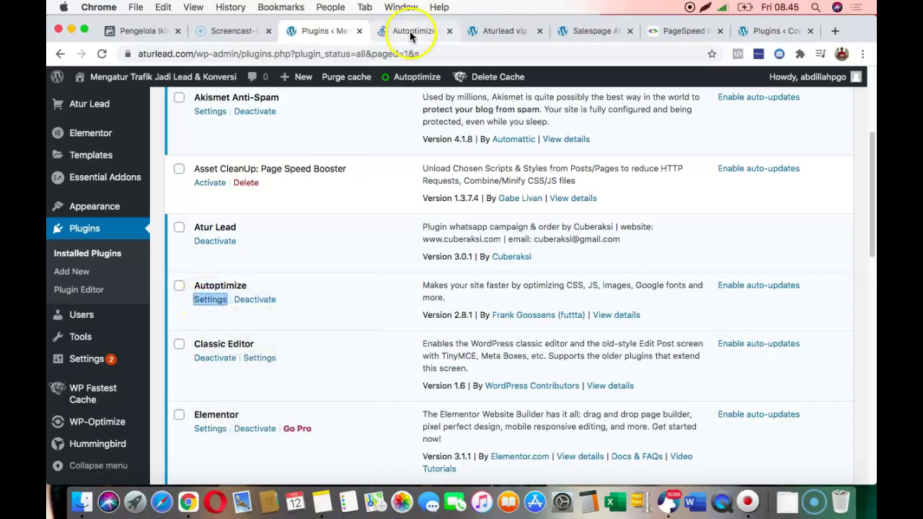
click(410, 32)
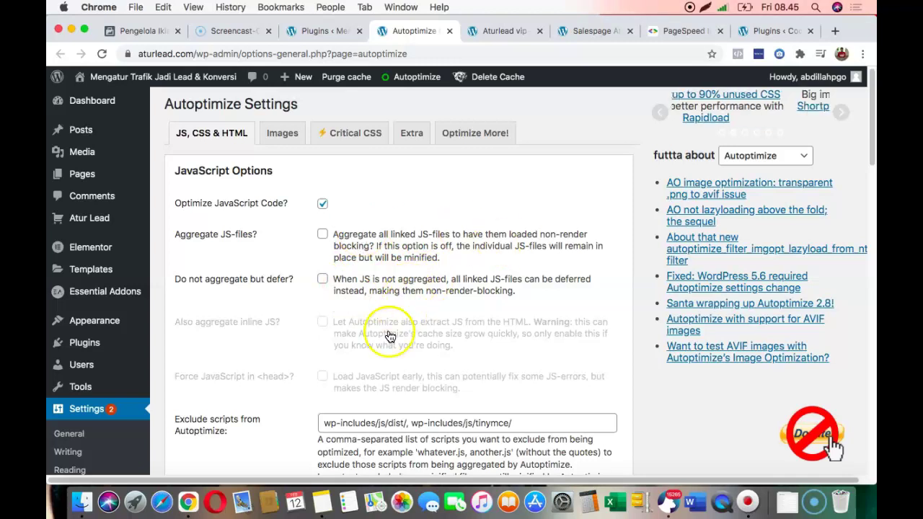
scroll(362, 351, down, 10)
scroll(363, 350, down, 15)
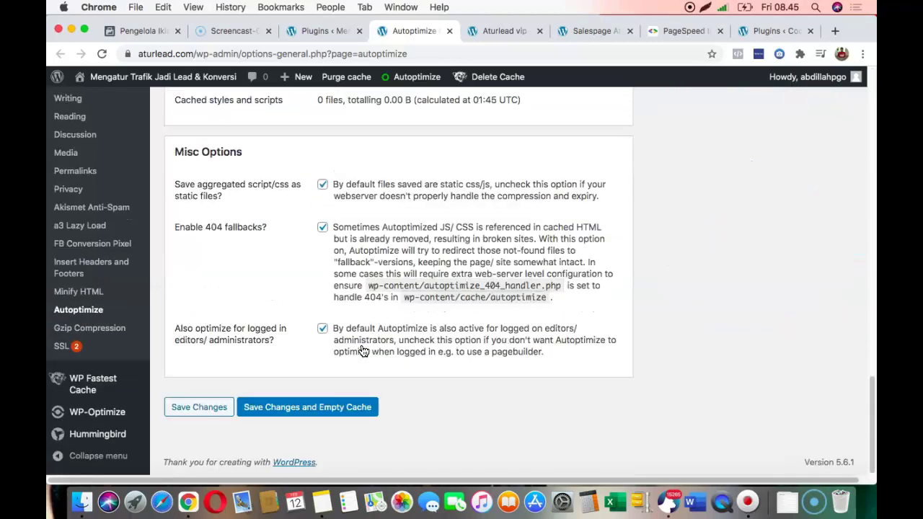
scroll(372, 126, up, 20)
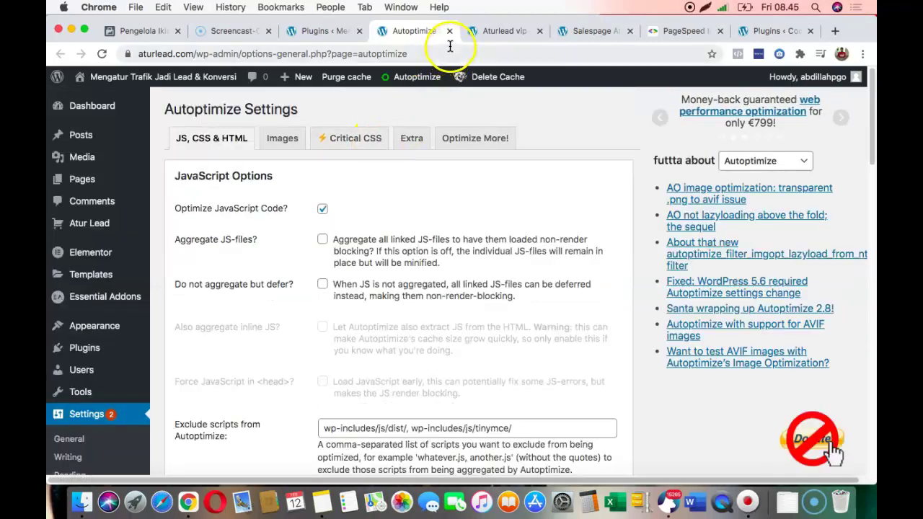
click(448, 31)
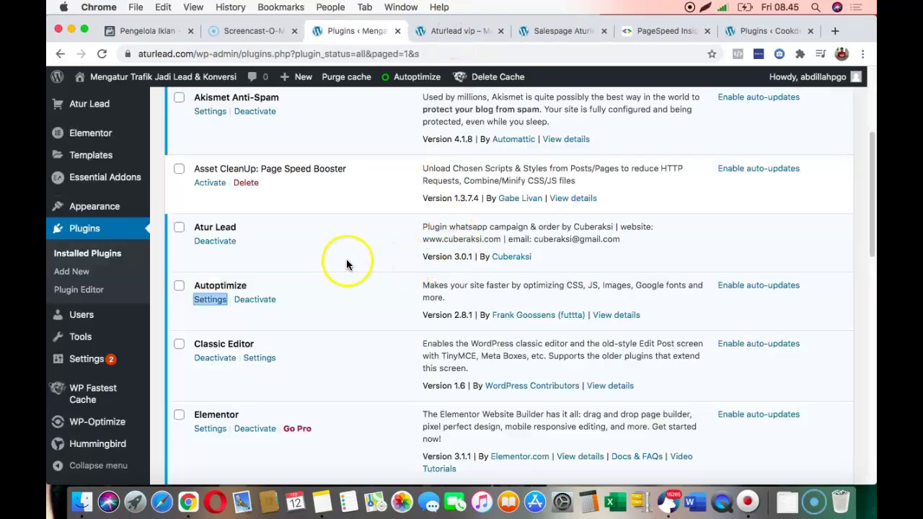
Deactivate Autoptimize in the aturlead.com plugin list and check its entry
click(349, 192)
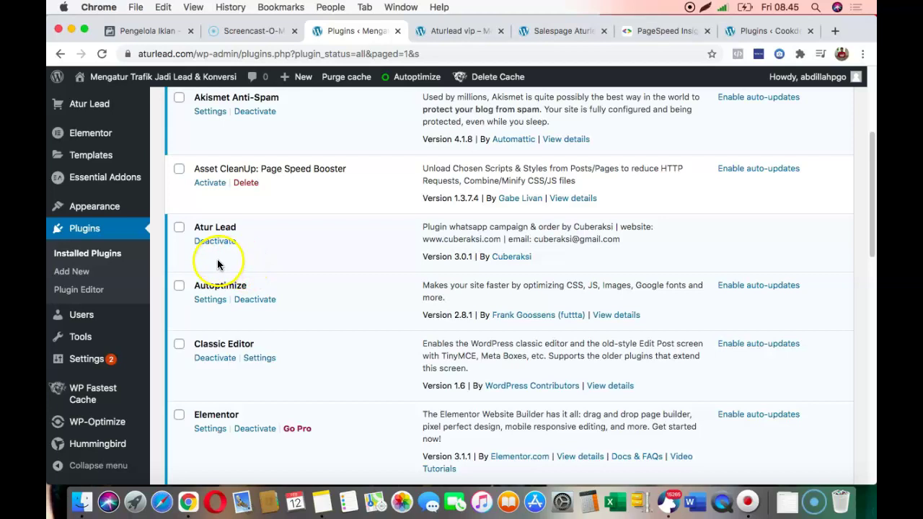
click(255, 299)
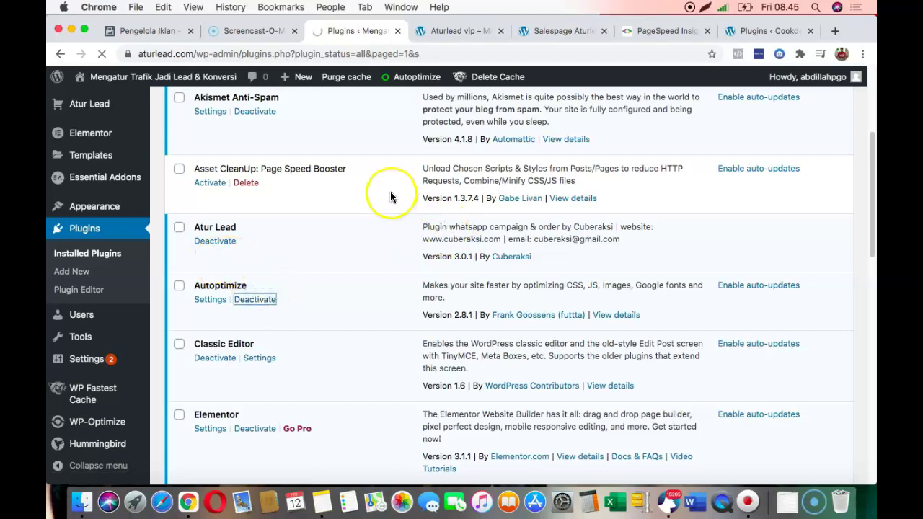
scroll(416, 359, down, 5)
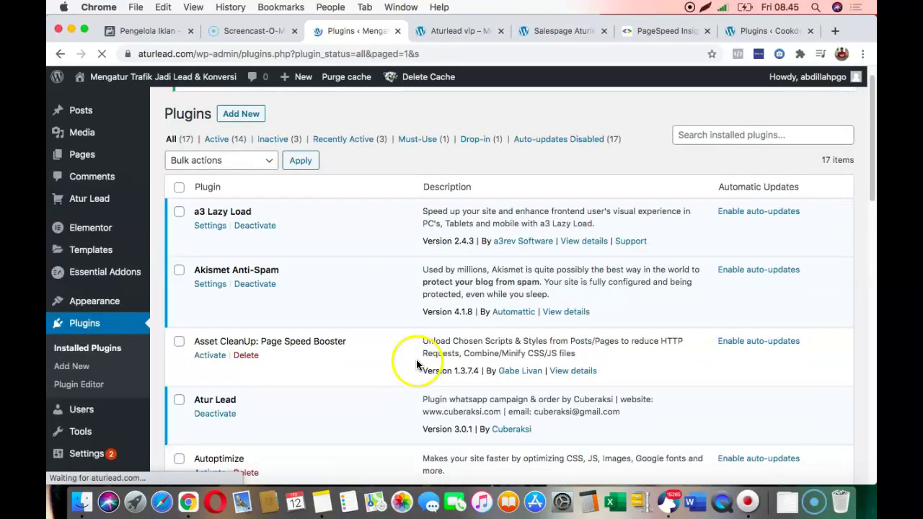
Look through the installed plugins of aturlead.com, from a3 Lazy Load down to WP-Optimize, and review the active and inactive ones
scroll(442, 245, up, 3)
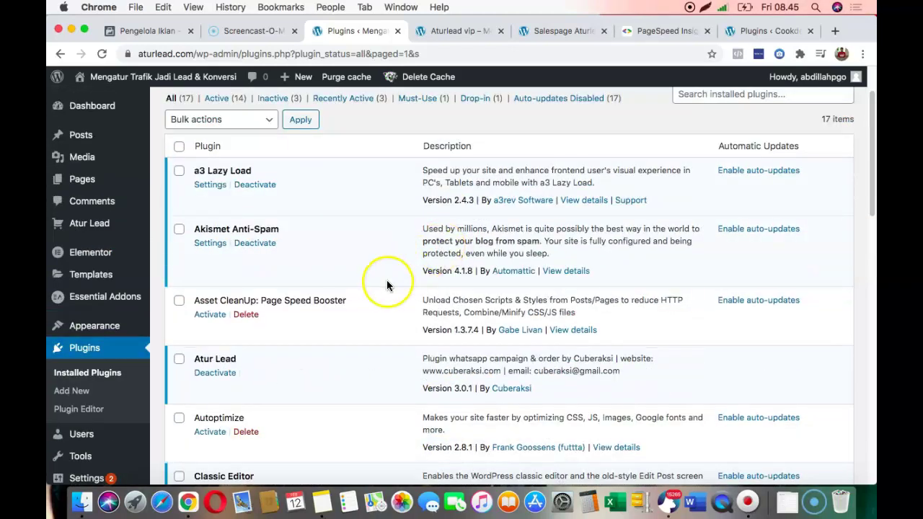
scroll(387, 286, down, 5)
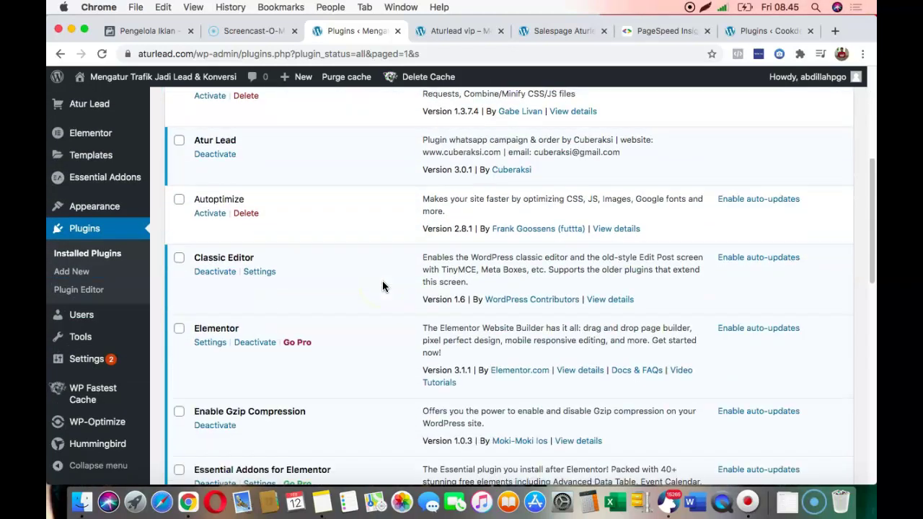
scroll(383, 286, down, 3)
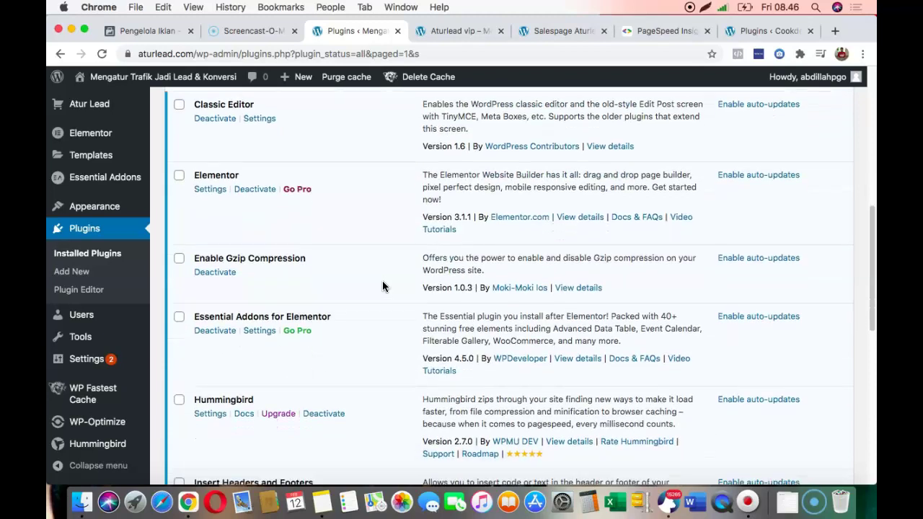
scroll(368, 302, down, 3)
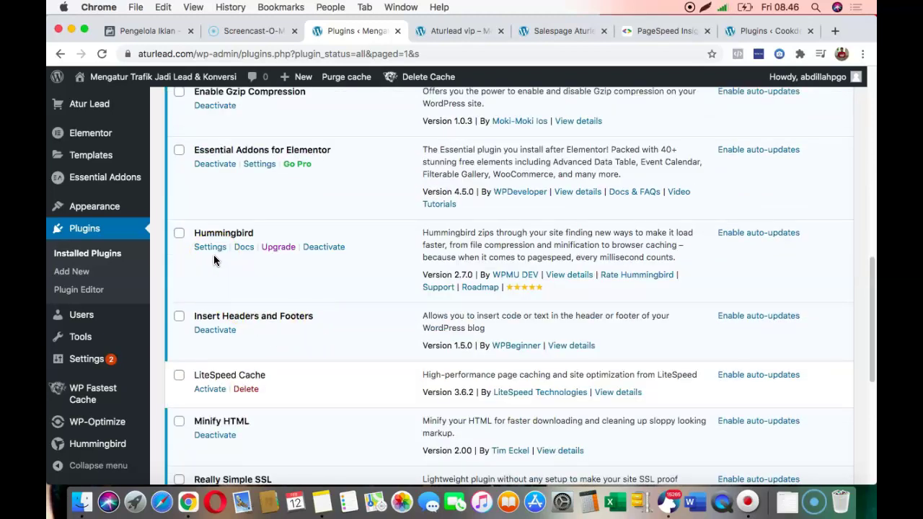
scroll(289, 285, down, 5)
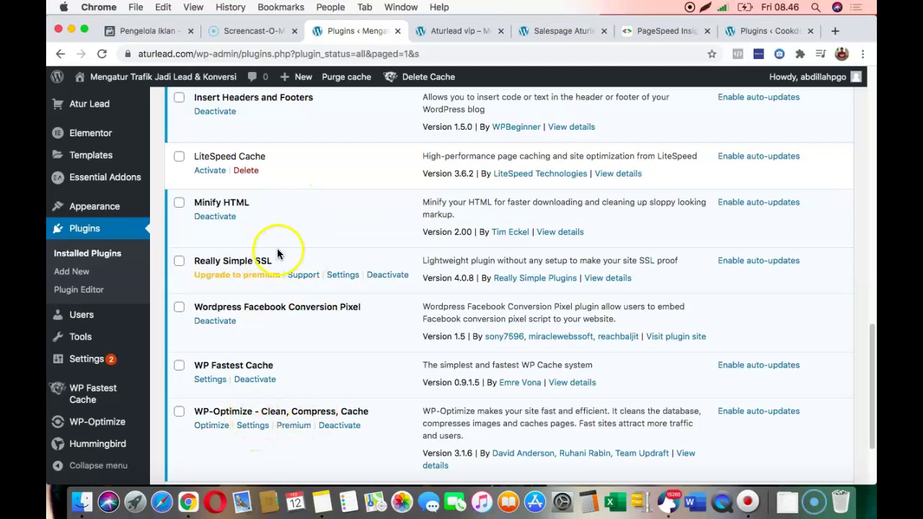
scroll(277, 248, up, 6)
scroll(315, 231, up, 6)
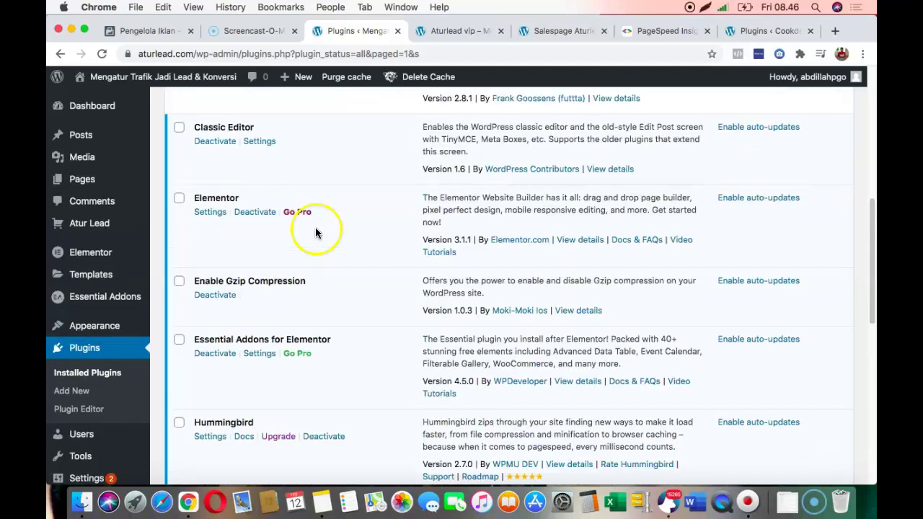
scroll(296, 228, up, 2)
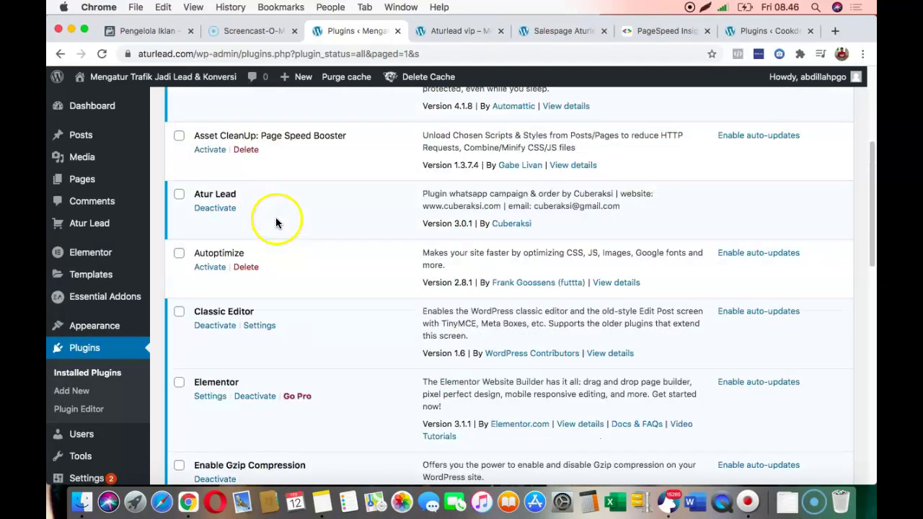
scroll(274, 264, up, 2)
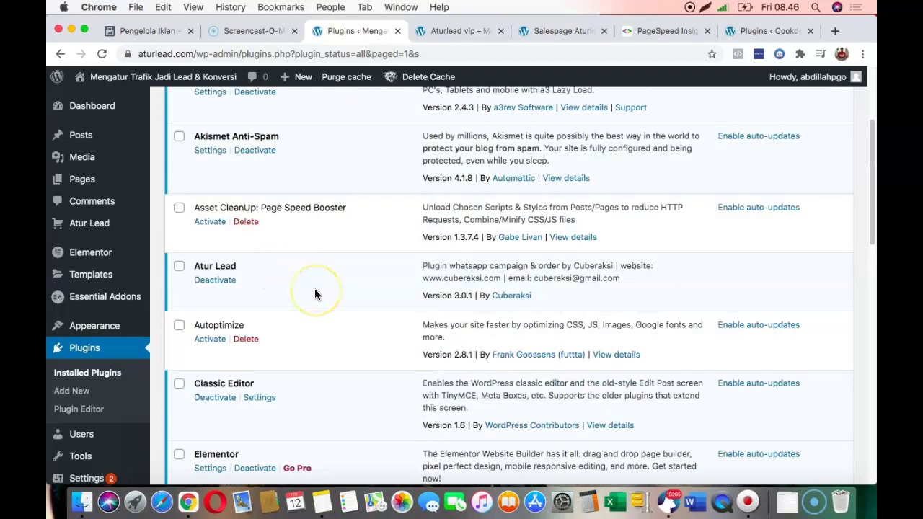
scroll(314, 293, up, 2)
scroll(315, 294, down, 10)
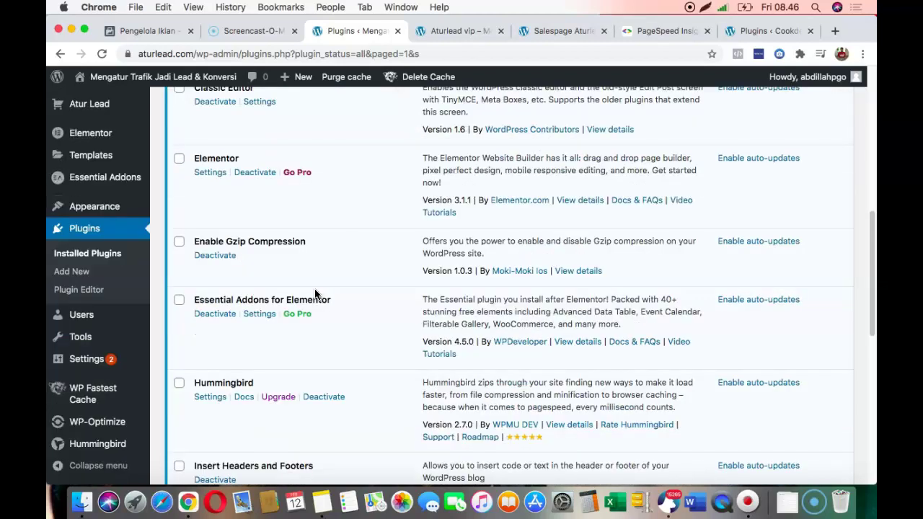
scroll(317, 288, up, 5)
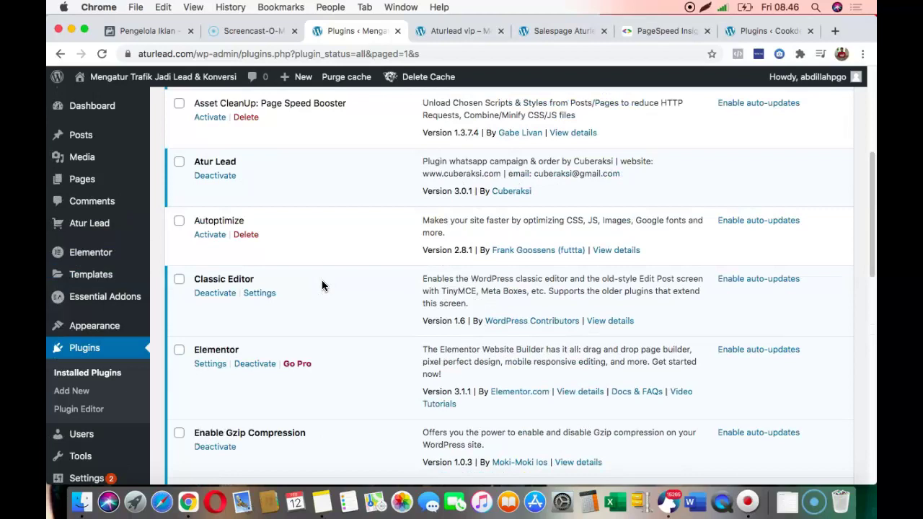
scroll(322, 286, down, 5)
scroll(320, 286, down, 3)
click(361, 182)
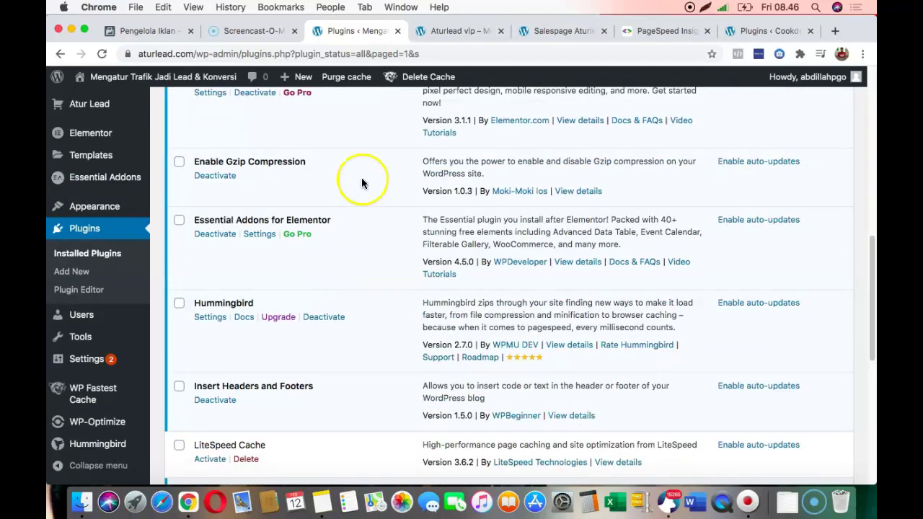
scroll(362, 183, up, 6)
scroll(362, 183, down, 7)
scroll(361, 181, down, 2)
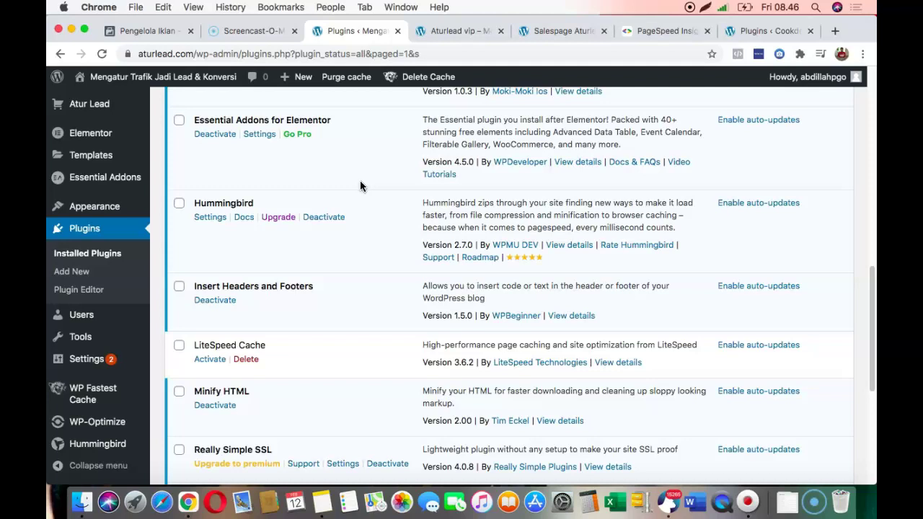
click(354, 169)
scroll(352, 171, up, 2)
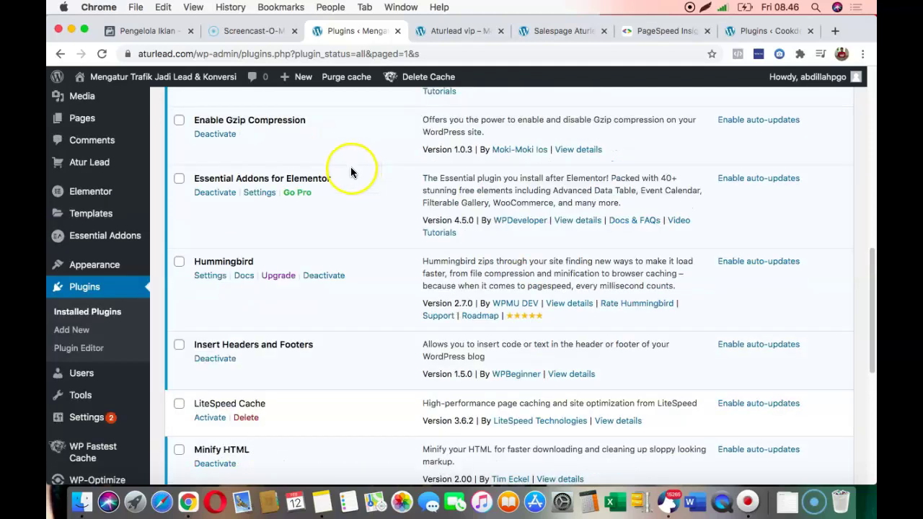
scroll(352, 171, up, 10)
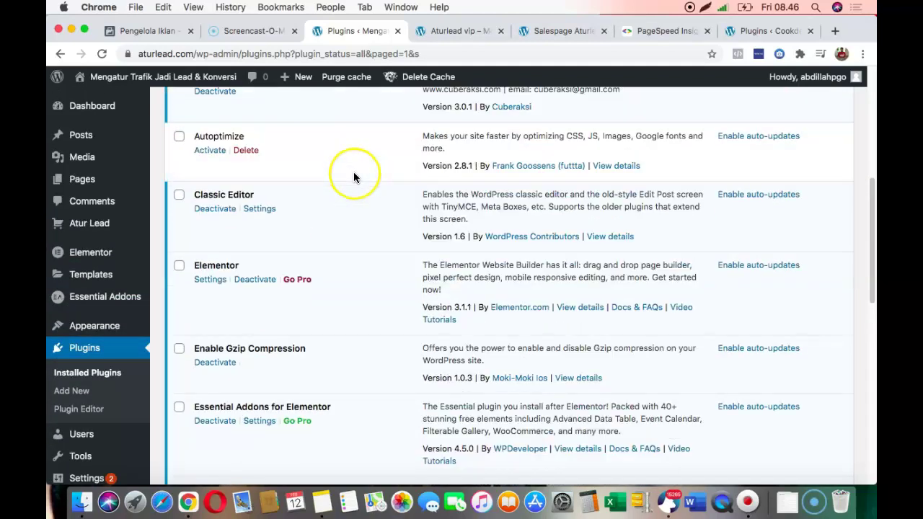
scroll(353, 176, up, 7)
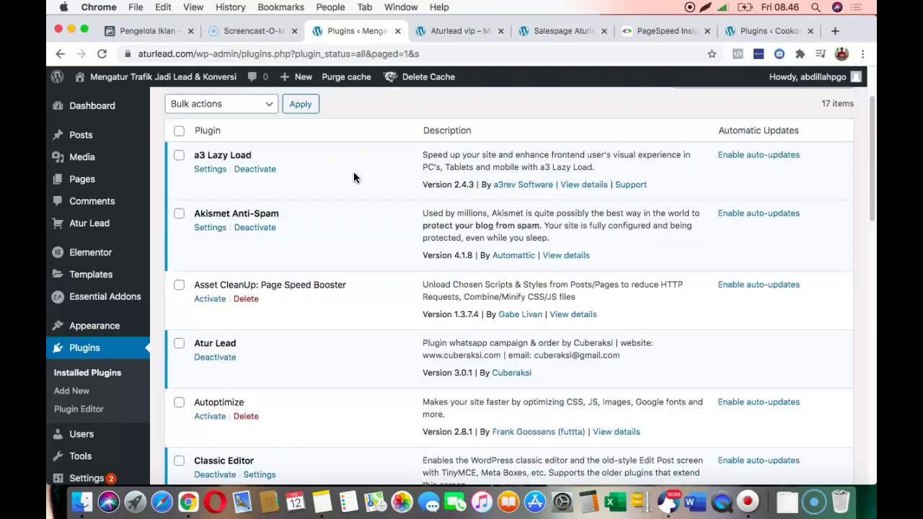
Deactivate the Hummingbird plugin and check its entry in the plugin list
scroll(376, 279, down, 20)
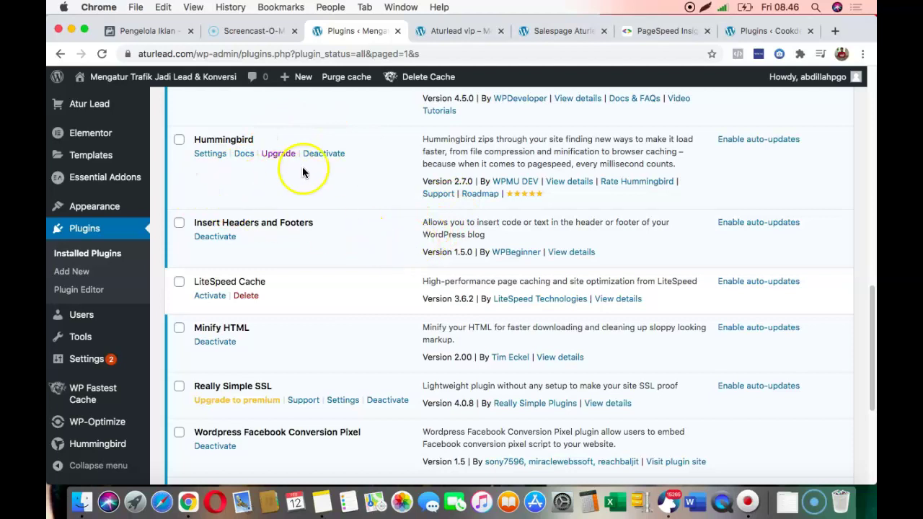
click(326, 153)
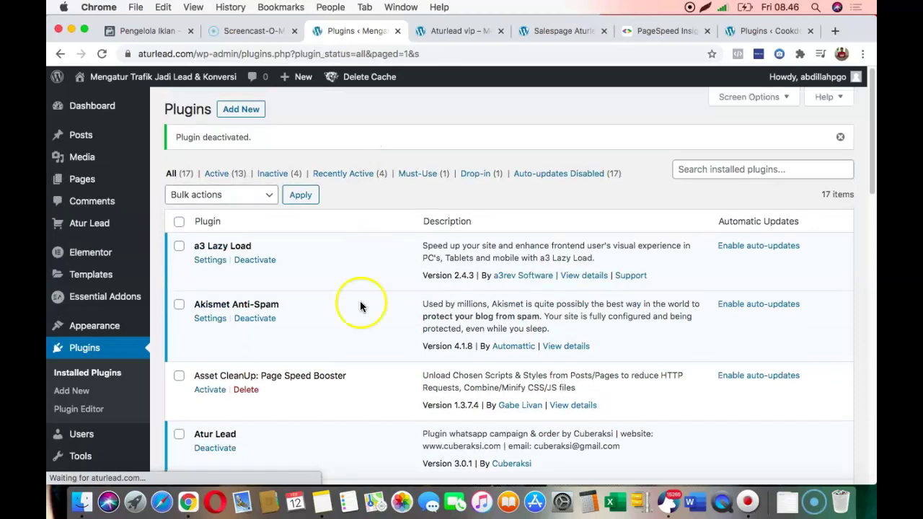
scroll(353, 317, down, 5)
scroll(296, 206, down, 3)
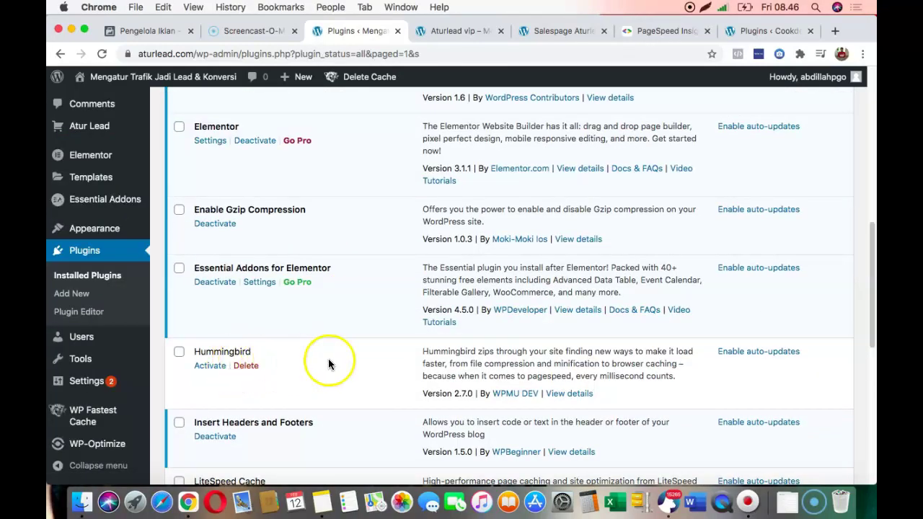
Examine the plugins listed around and below Hummingbird, including LiteSpeed Cache, Minify HTML, WP Fastest Cache and WP-Optimize
scroll(303, 357, down, 2)
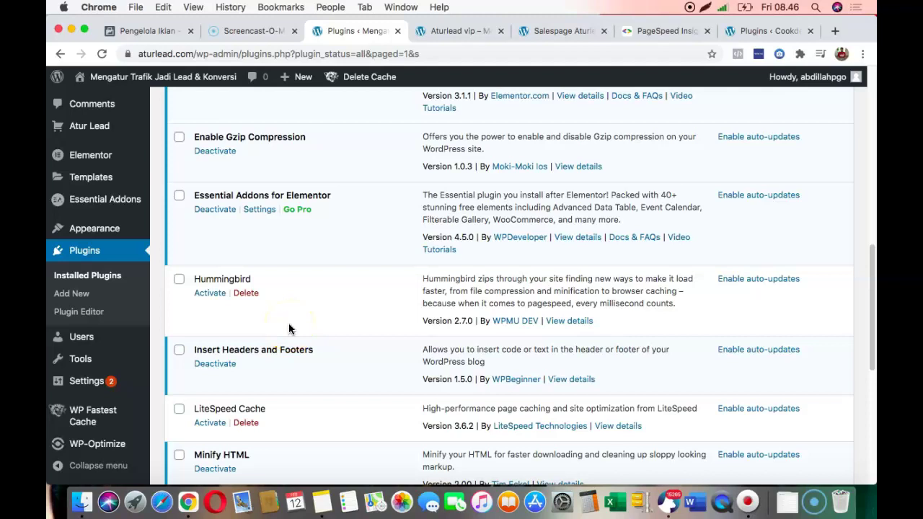
scroll(274, 321, down, 2)
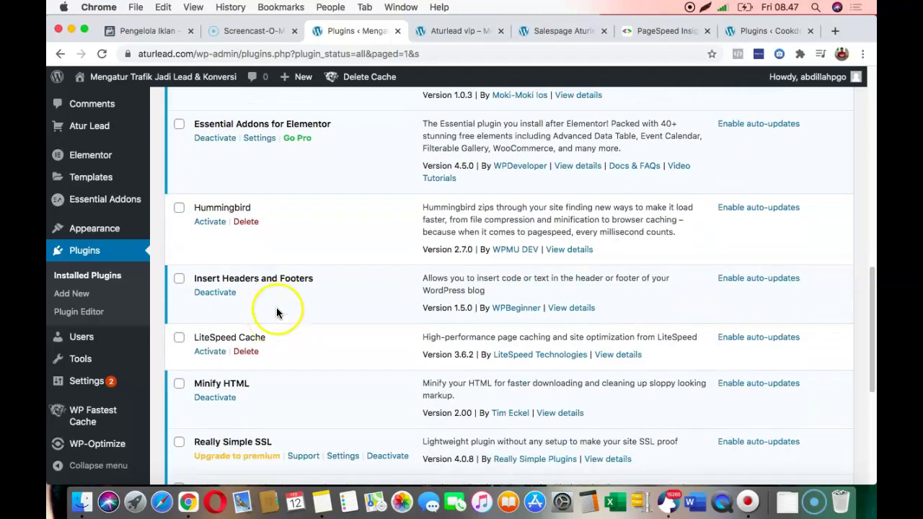
scroll(287, 267, down, 1)
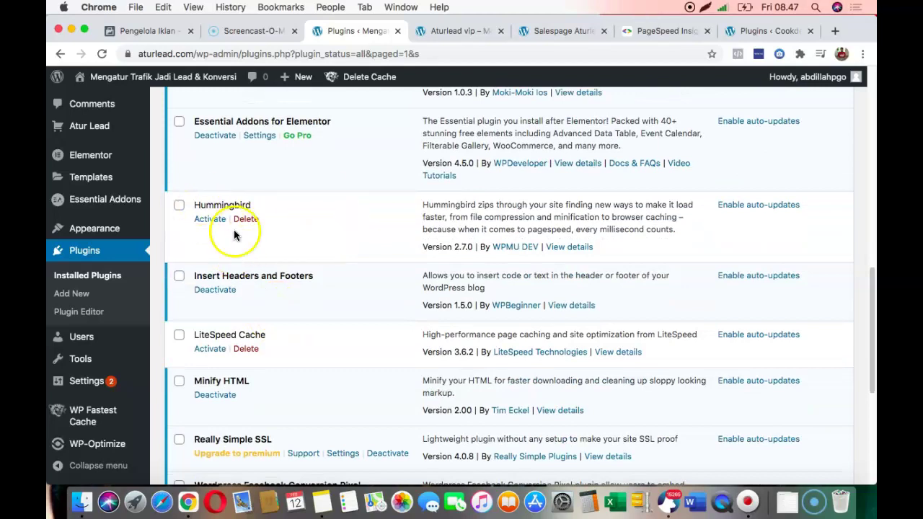
scroll(357, 274, down, 4)
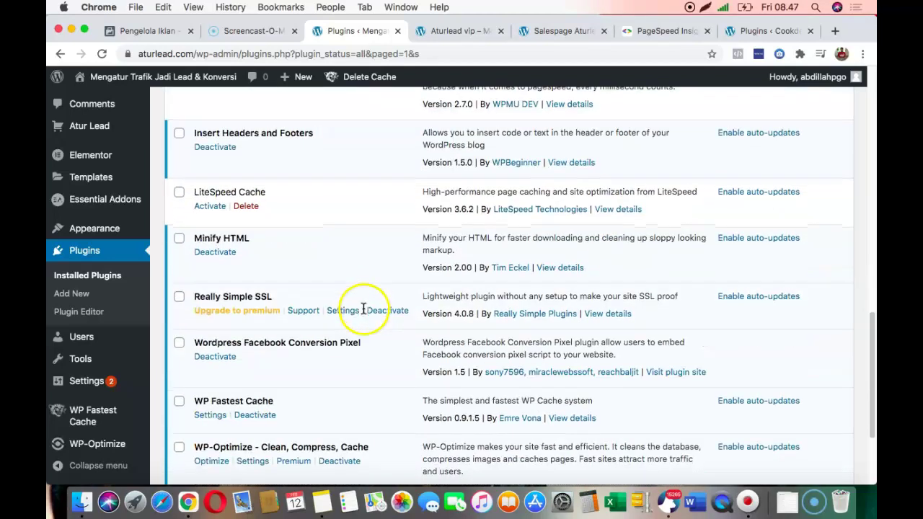
scroll(346, 288, up, 5)
scroll(337, 294, down, 3)
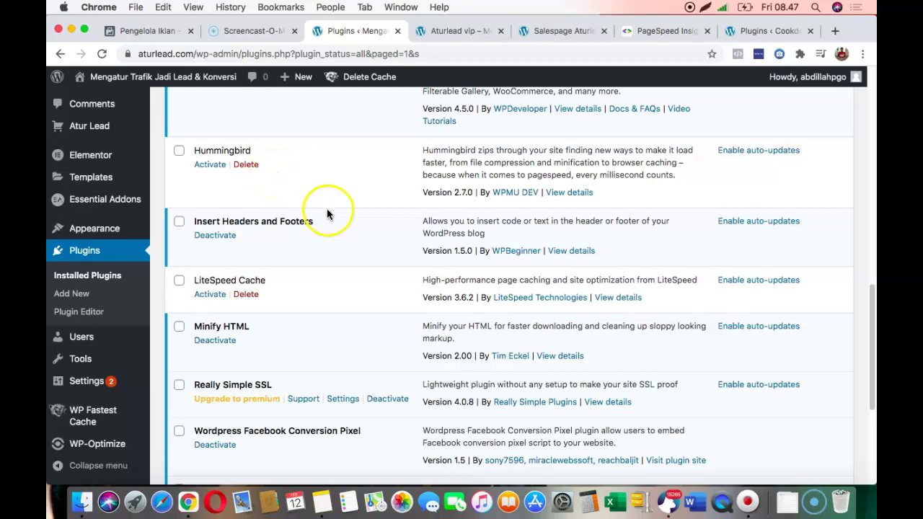
scroll(331, 196, down, 4)
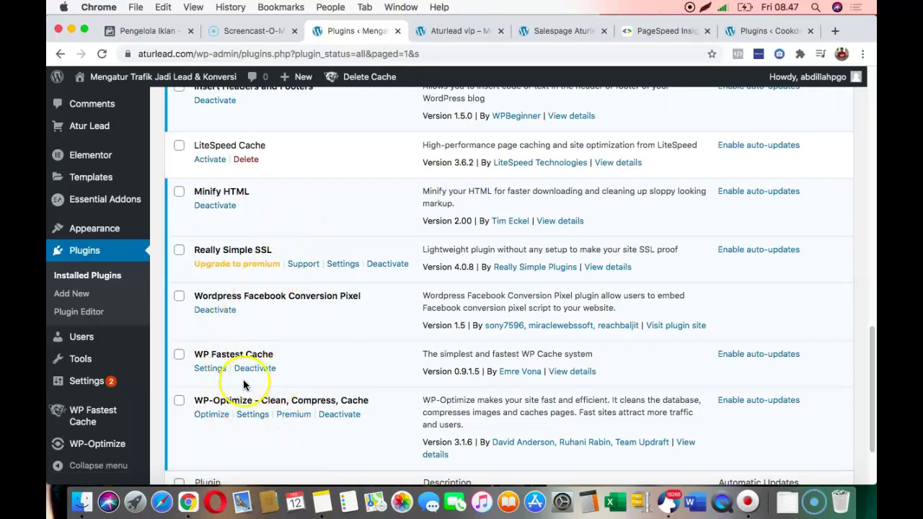
scroll(325, 195, up, 3)
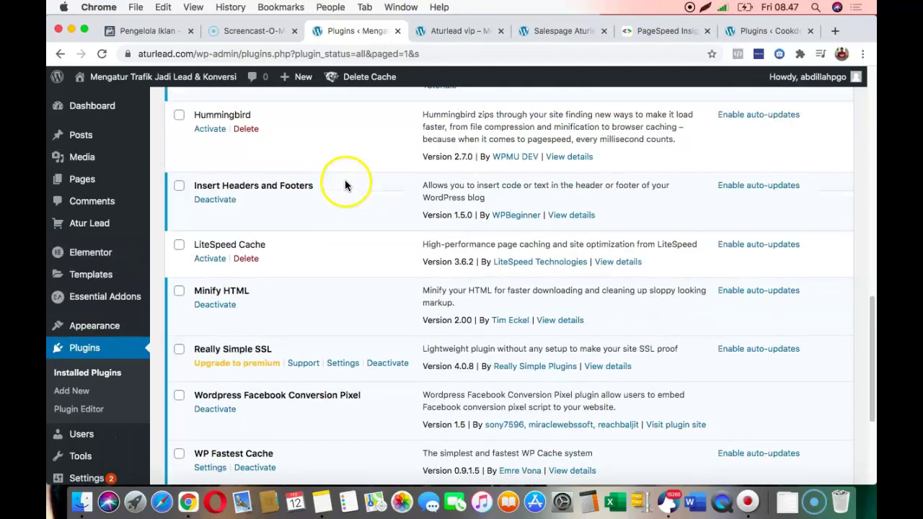
scroll(243, 115, up, 1)
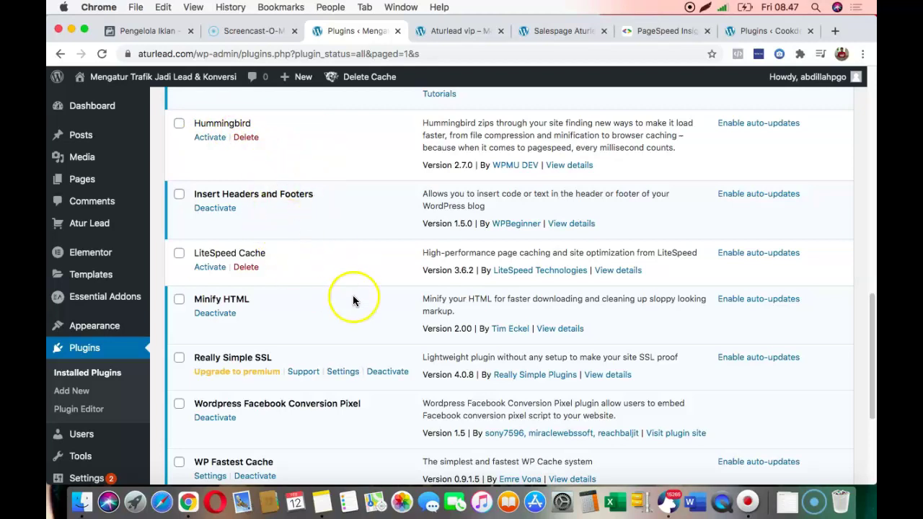
scroll(354, 300, down, 5)
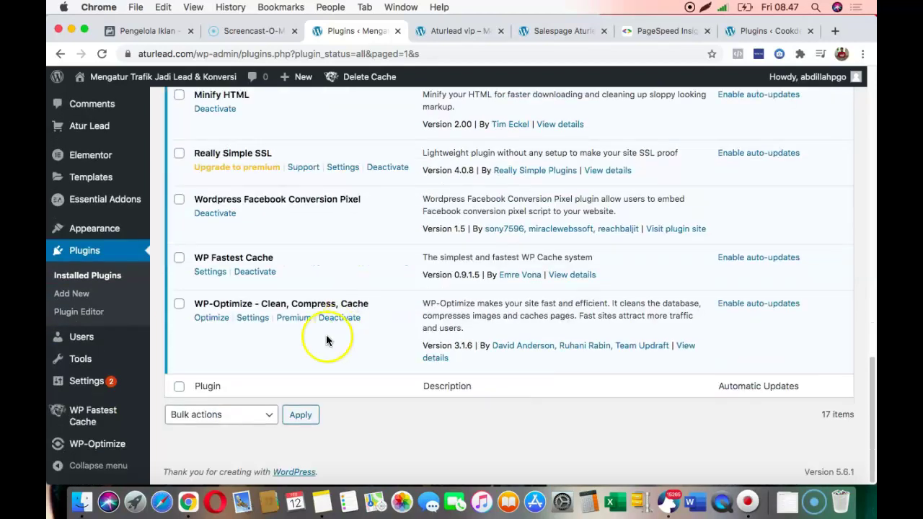
Activate the Hummingbird plugin again and check its entry in the plugin list
scroll(326, 340, up, 10)
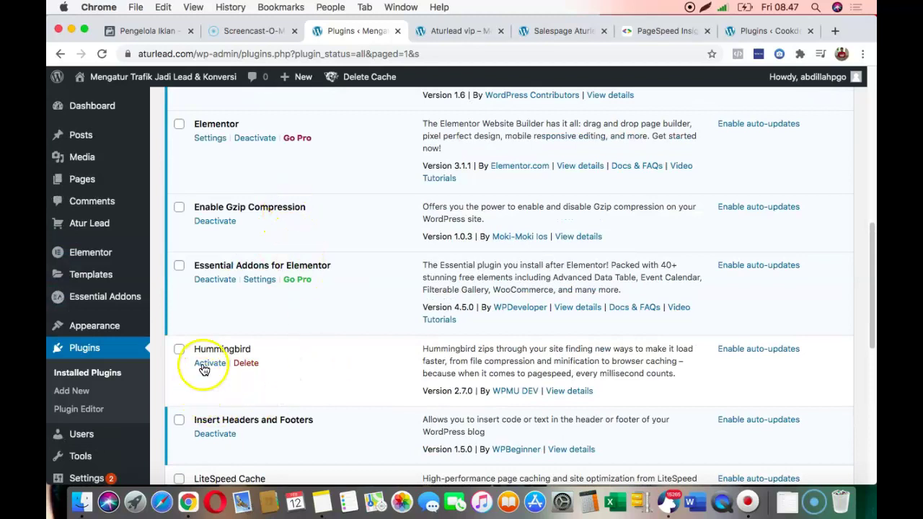
click(205, 369)
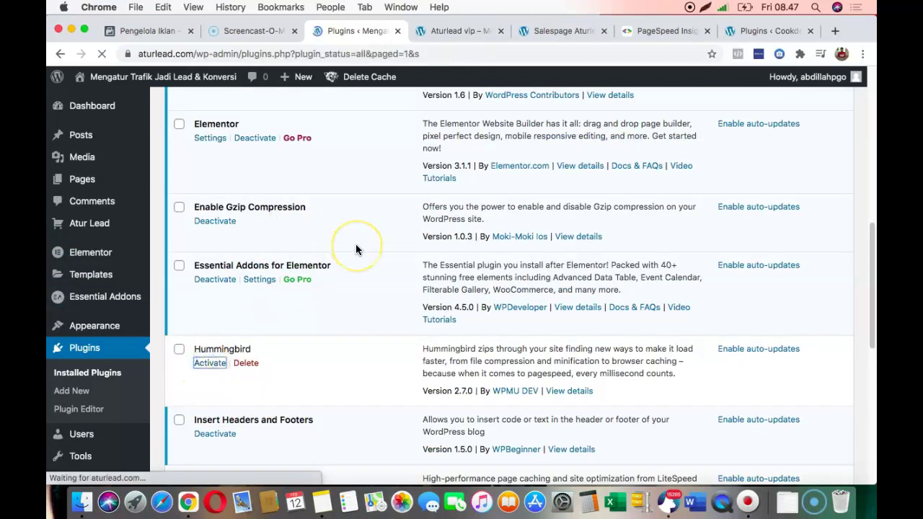
scroll(355, 249, down, 15)
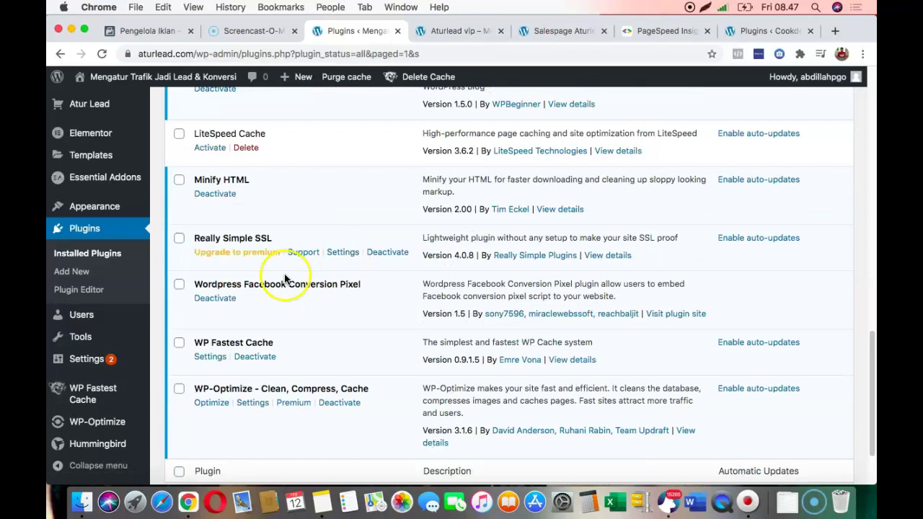
scroll(406, 233, up, 10)
scroll(340, 243, down, 3)
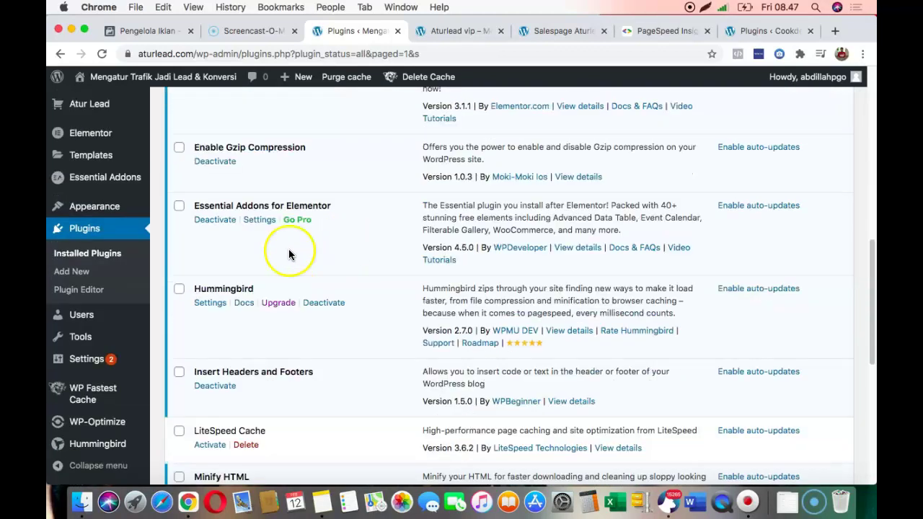
Open the settings of the Hummingbird plugin from its entry in the plugin list
scroll(107, 381, down, 3)
mouse_move(105, 431)
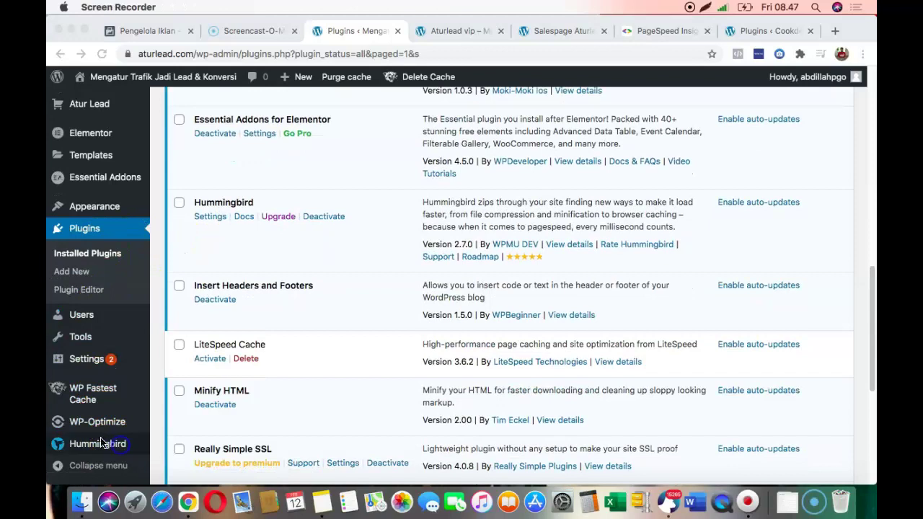
scroll(119, 436, down, 3)
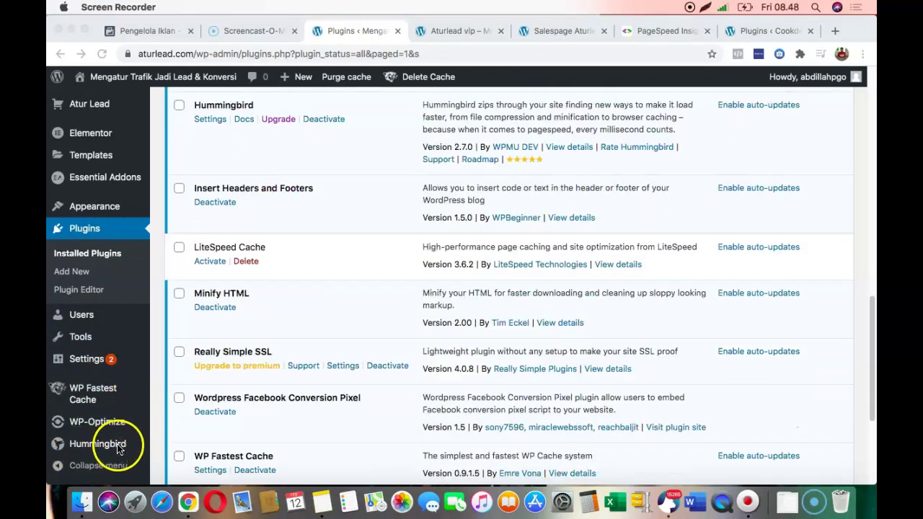
scroll(173, 303, up, 1)
scroll(212, 264, up, 3)
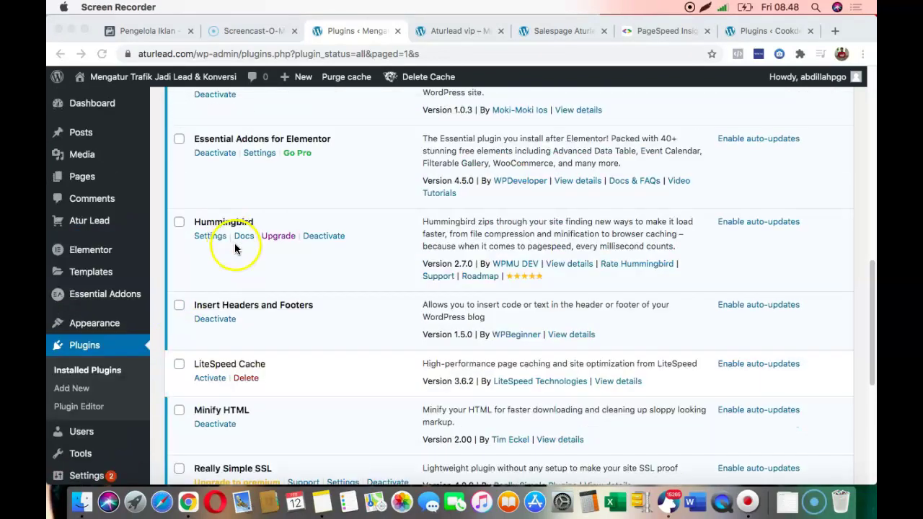
click(211, 238)
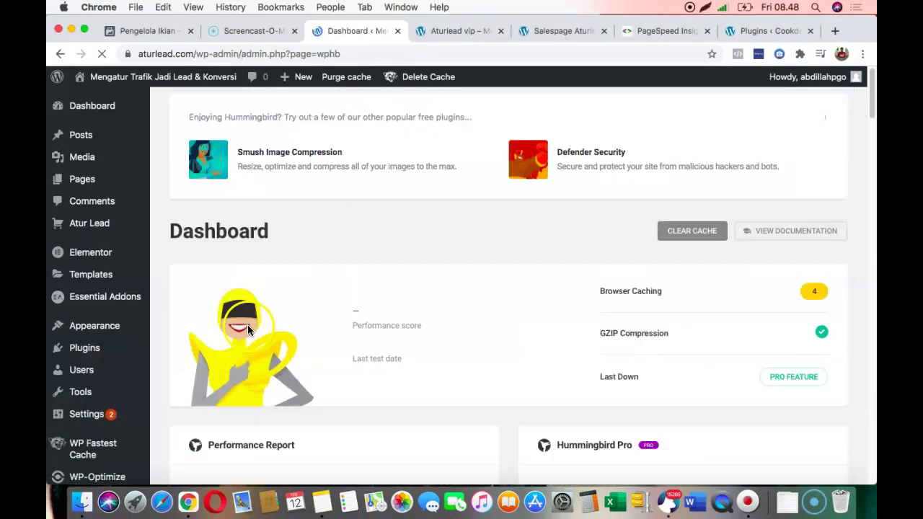
Open Hummingbird's Caching settings and dismiss its welcome dialog without running the performance test
scroll(247, 330, down, 8)
click(70, 332)
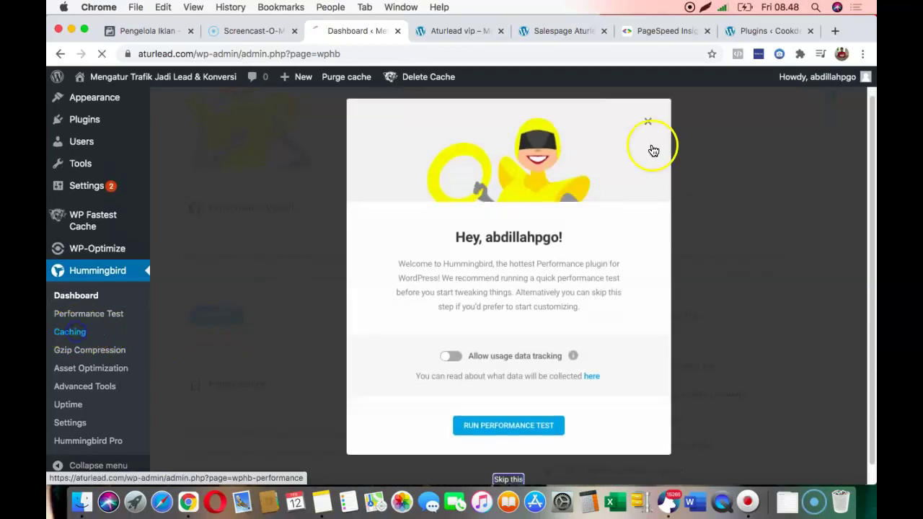
click(649, 122)
scroll(231, 288, down, 5)
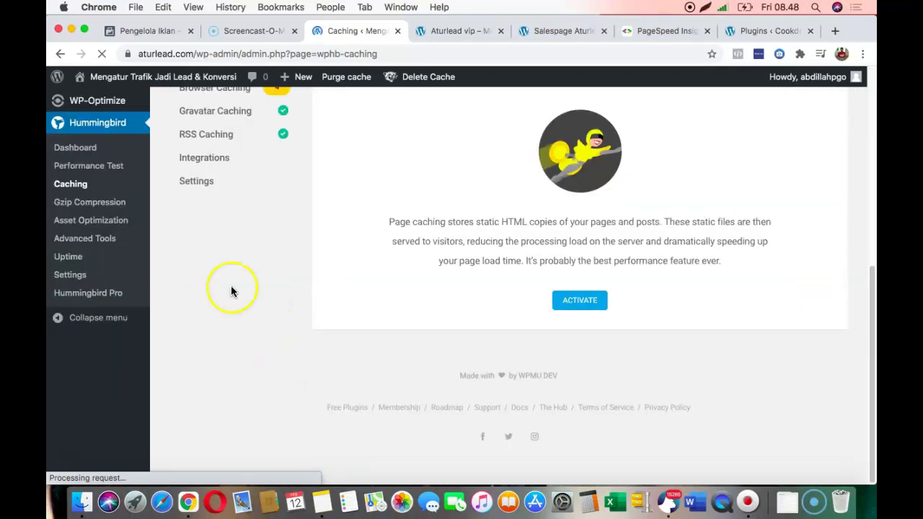
click(652, 128)
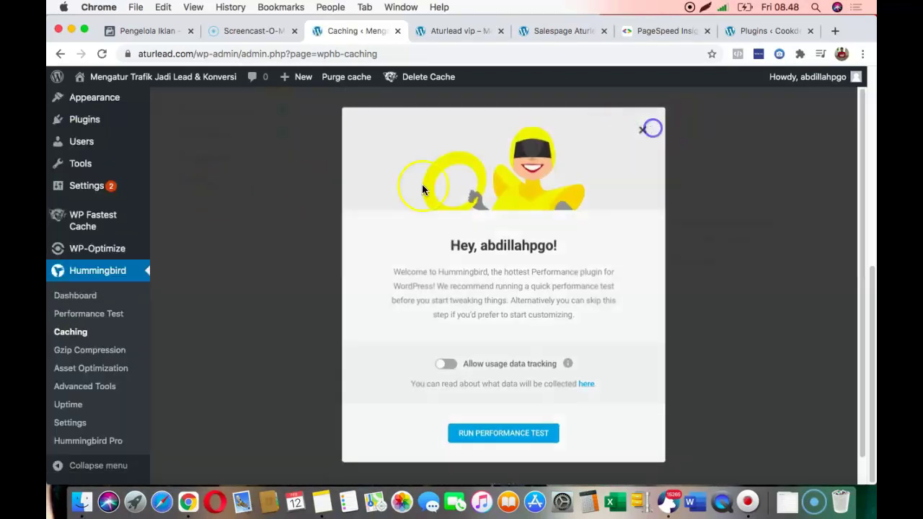
Activate Hummingbird's page caching and review its page types, integrations, caching settings and URL exclusions
scroll(211, 222, up, 1)
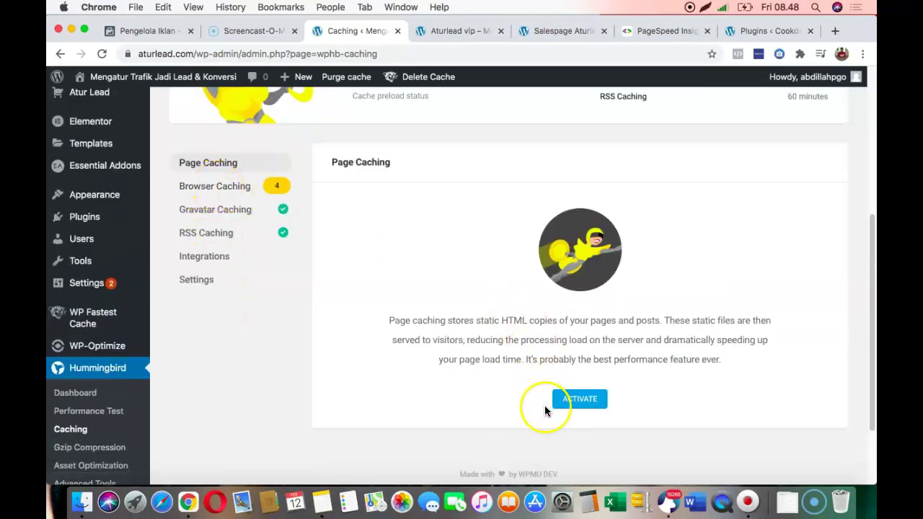
click(584, 401)
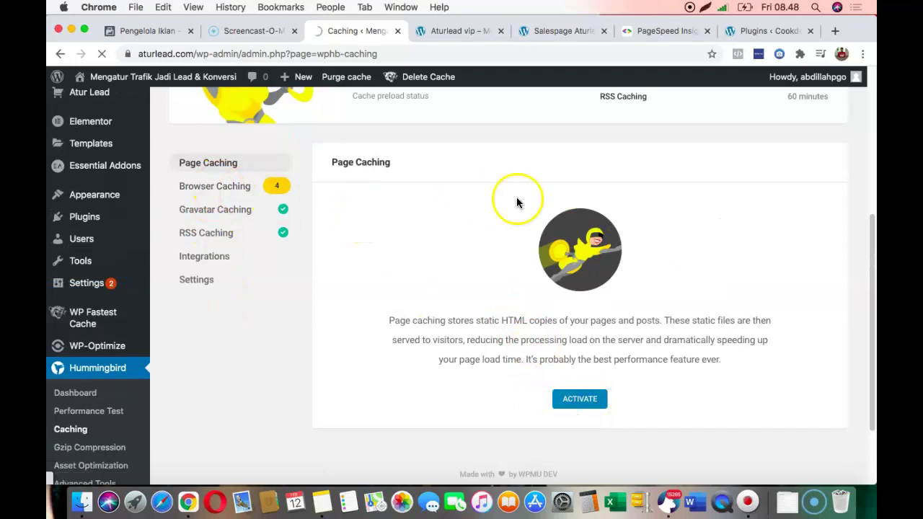
scroll(517, 203, down, 10)
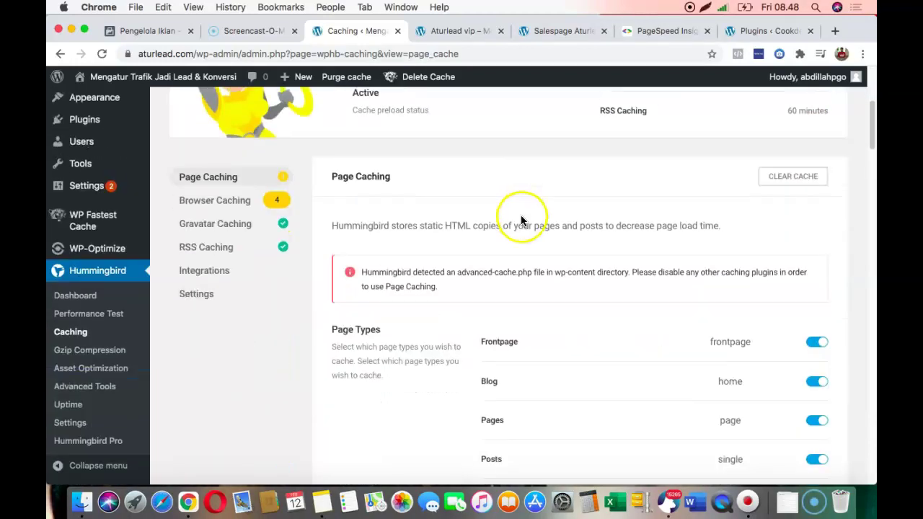
scroll(521, 215, down, 5)
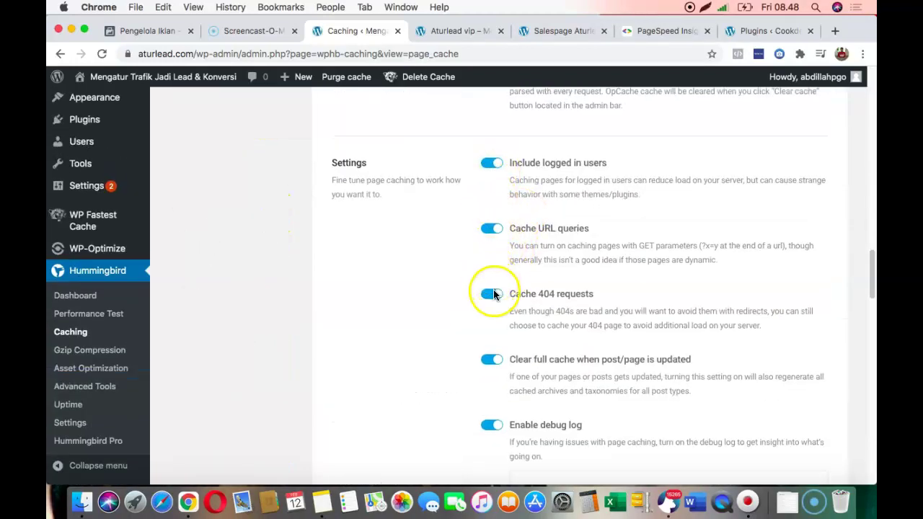
scroll(533, 310, down, 8)
scroll(489, 300, up, 10)
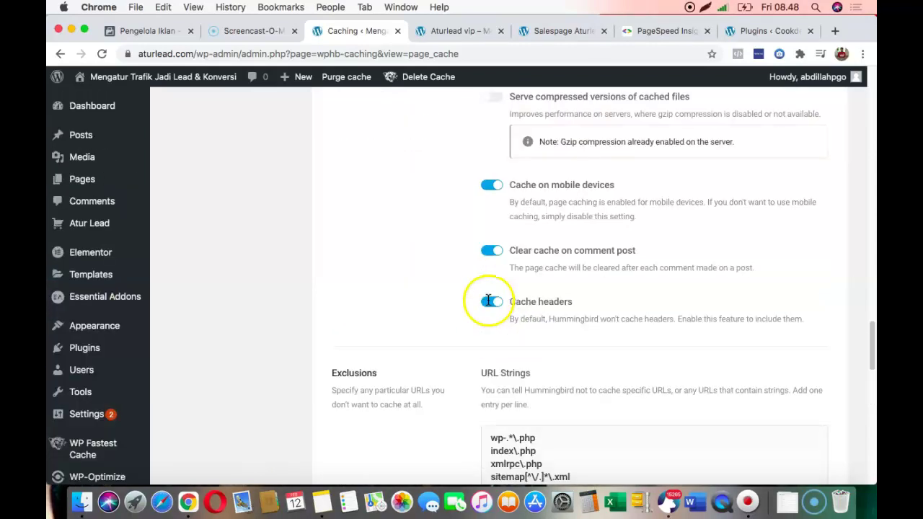
scroll(492, 259, up, 15)
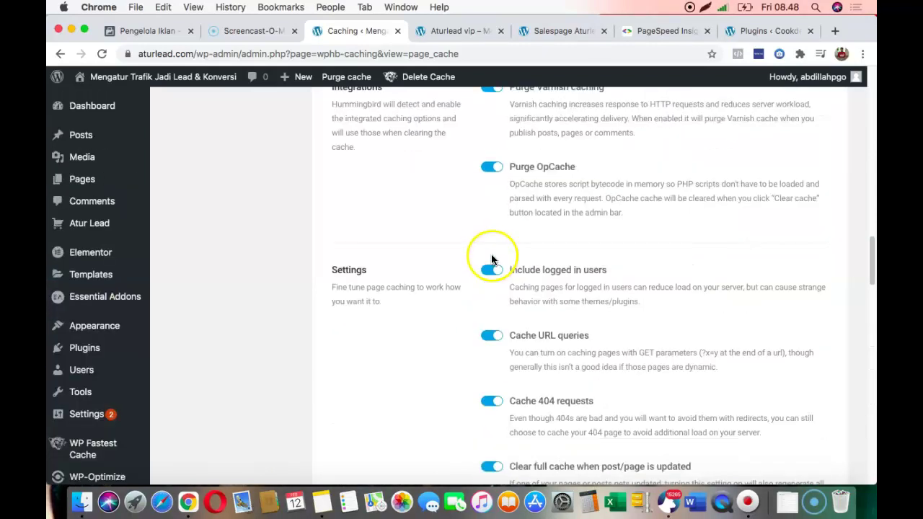
scroll(491, 257, up, 5)
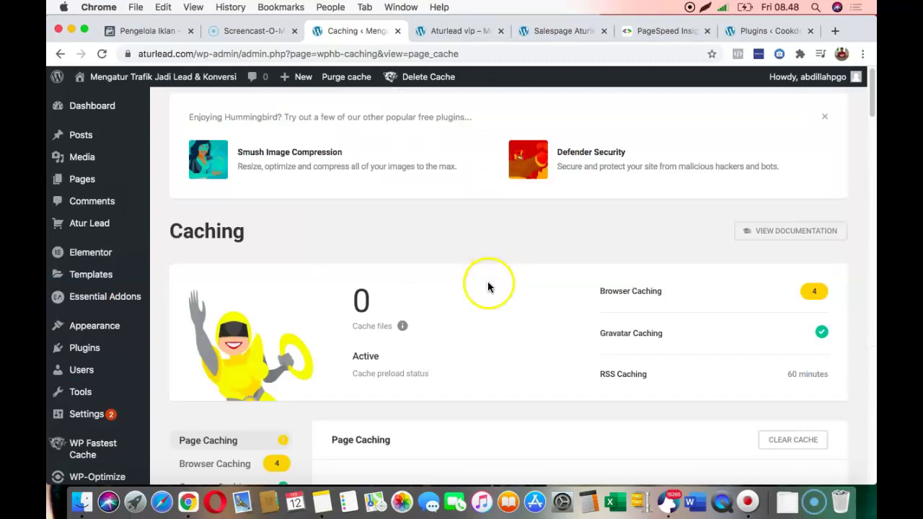
scroll(438, 298, down, 5)
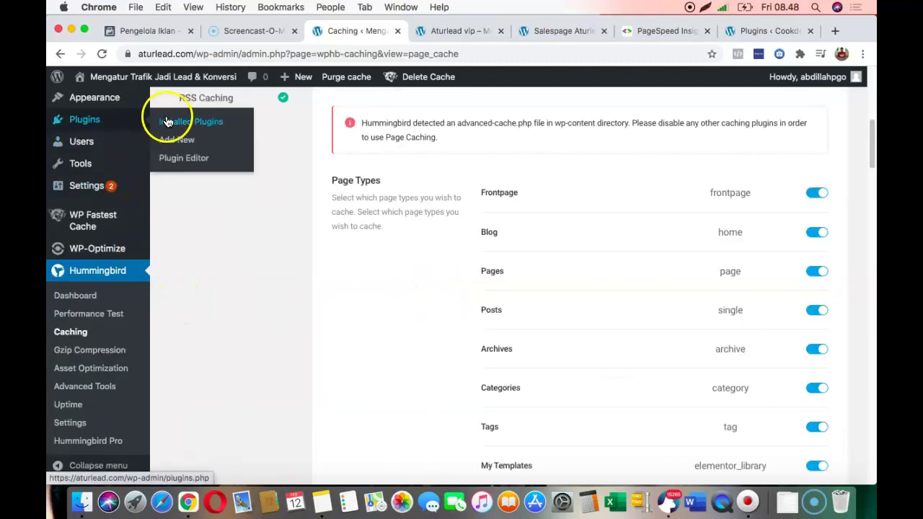
Return to the list of installed plugins and deactivate the Hummingbird plugin
click(166, 121)
scroll(393, 191, down, 8)
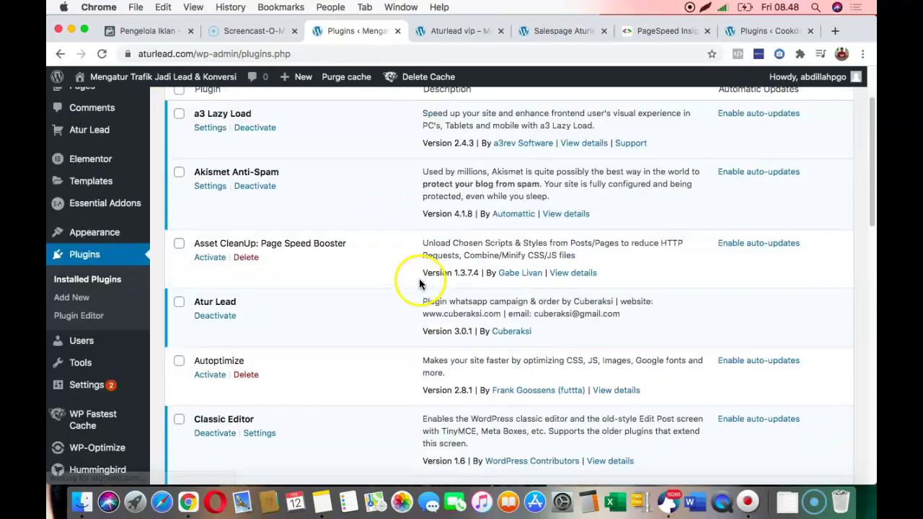
scroll(378, 253, down, 2)
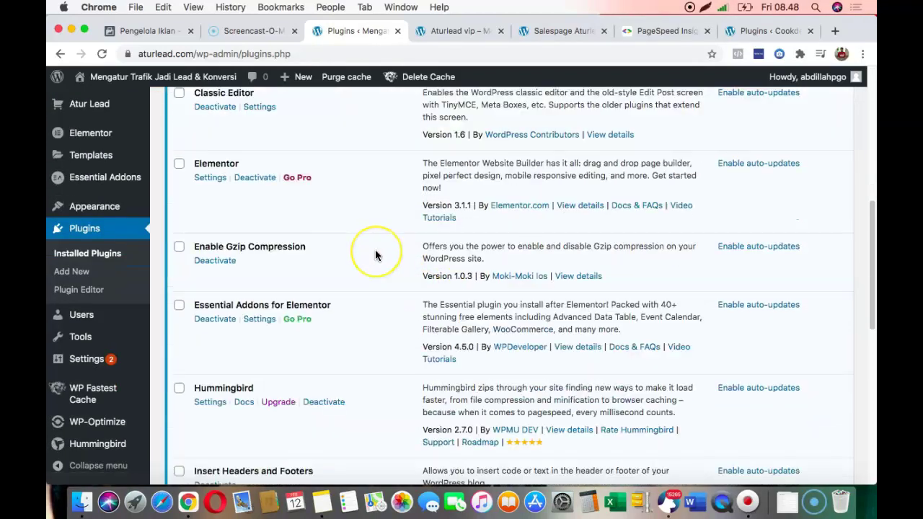
scroll(375, 255, down, 4)
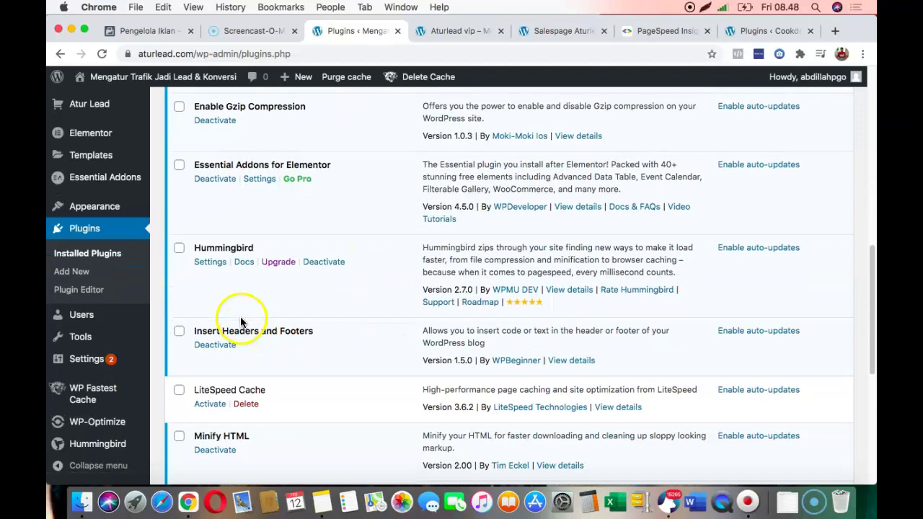
scroll(242, 321, down, 1)
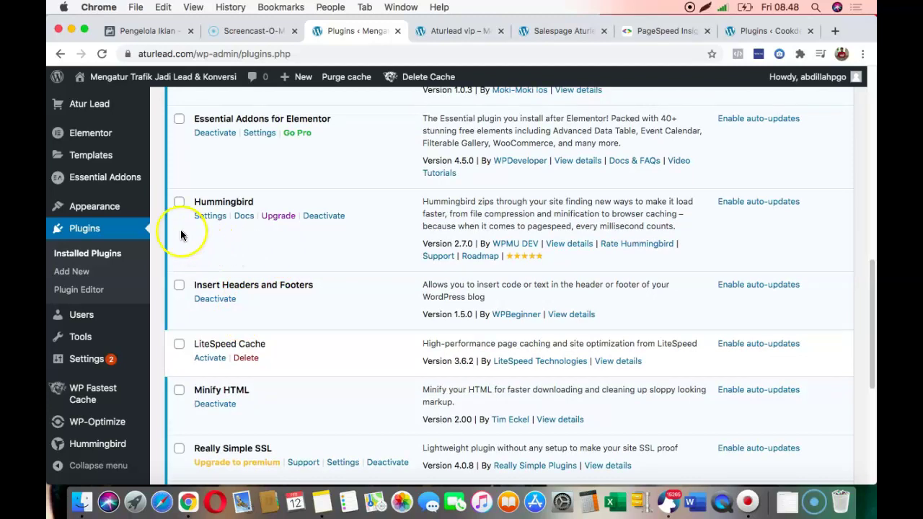
click(321, 215)
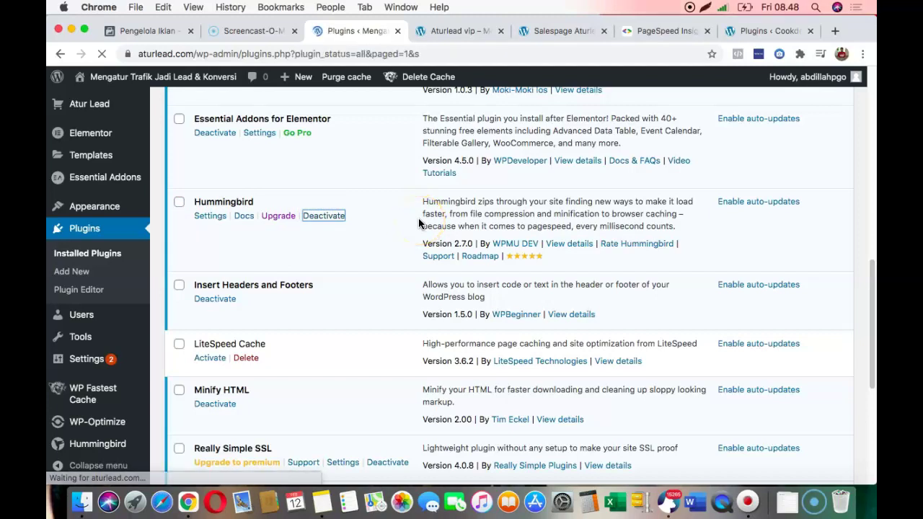
Examine the installed plugins from Asset CleanUp and Autoptimize through Hummingbird and LiteSpeed Cache down to WP-Optimize
scroll(353, 288, down, 15)
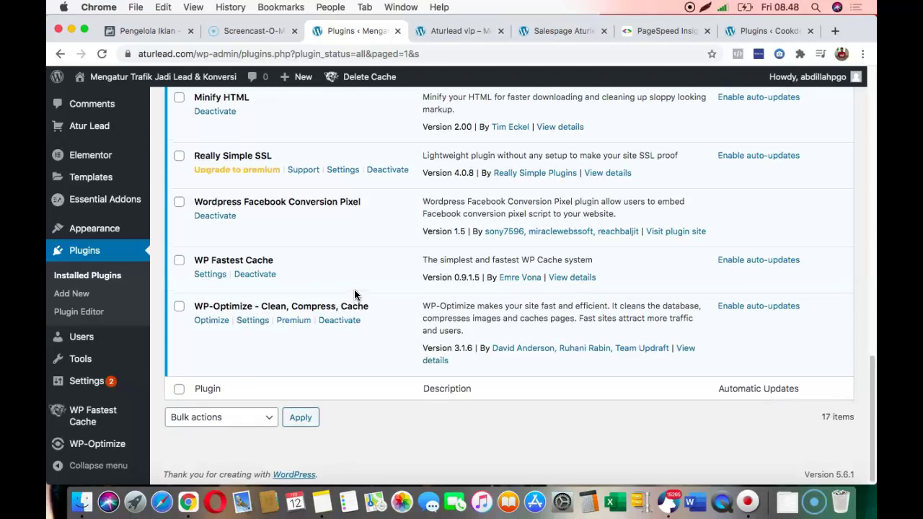
scroll(355, 293, up, 3)
scroll(359, 294, up, 5)
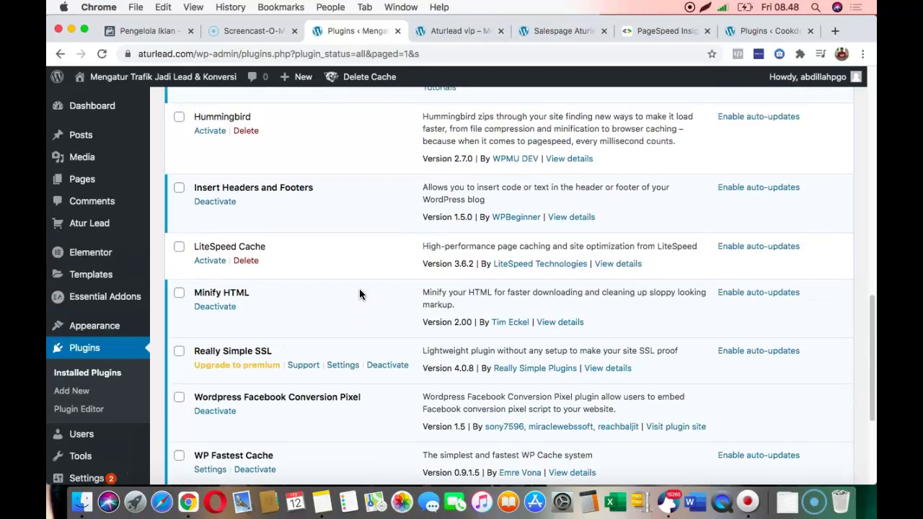
scroll(285, 292, up, 7)
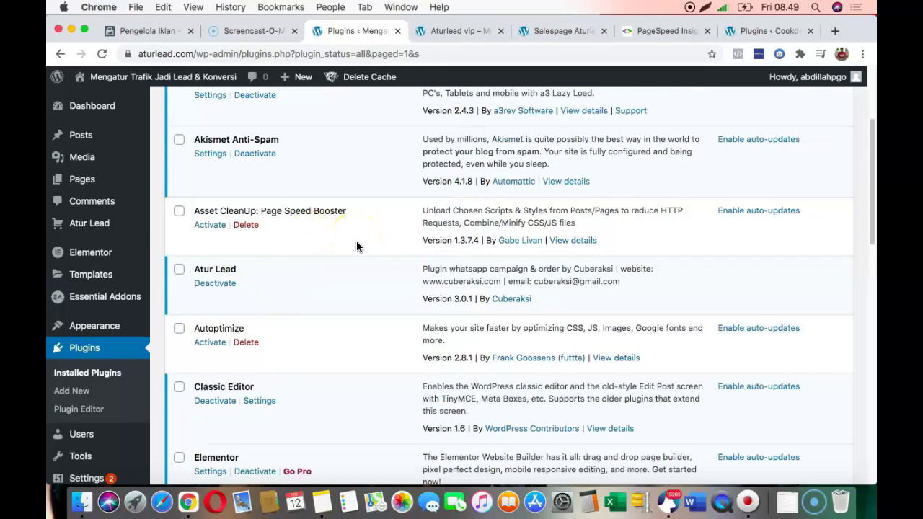
scroll(356, 240, up, 2)
scroll(356, 240, down, 3)
scroll(356, 245, down, 5)
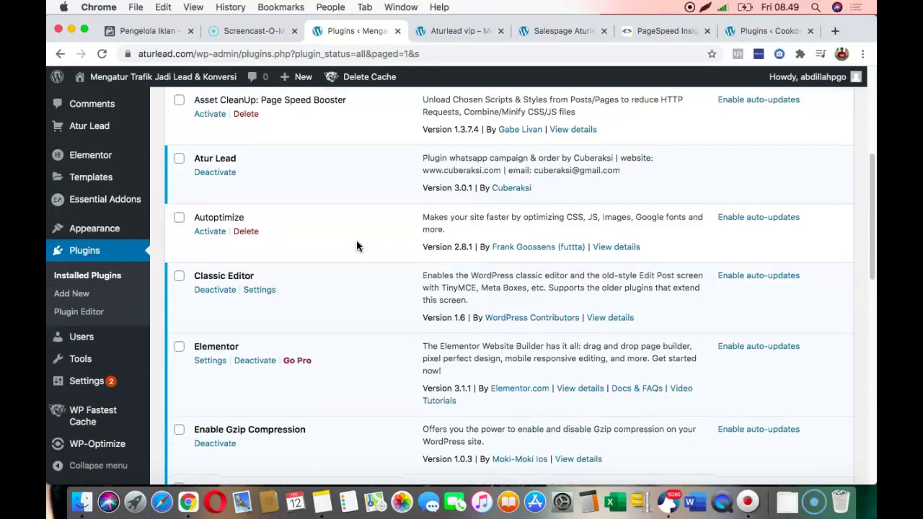
click(231, 307)
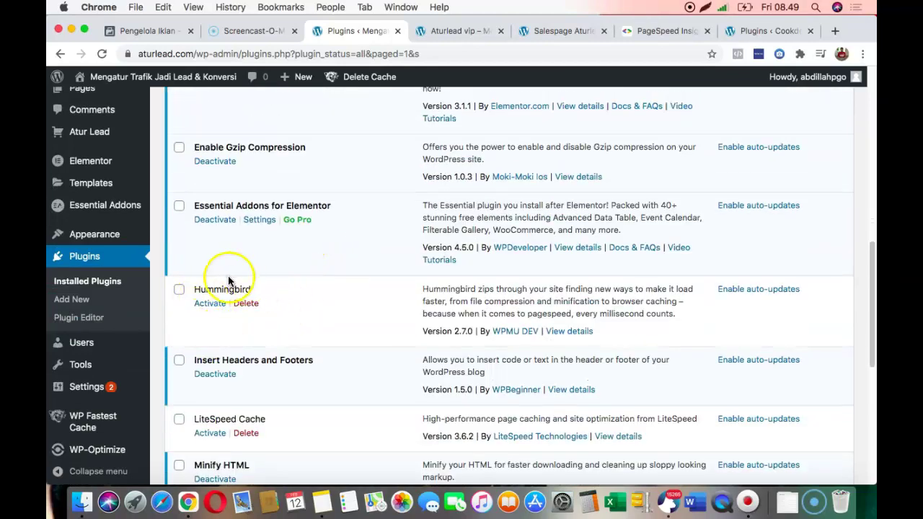
scroll(340, 321, down, 3)
scroll(365, 250, down, 4)
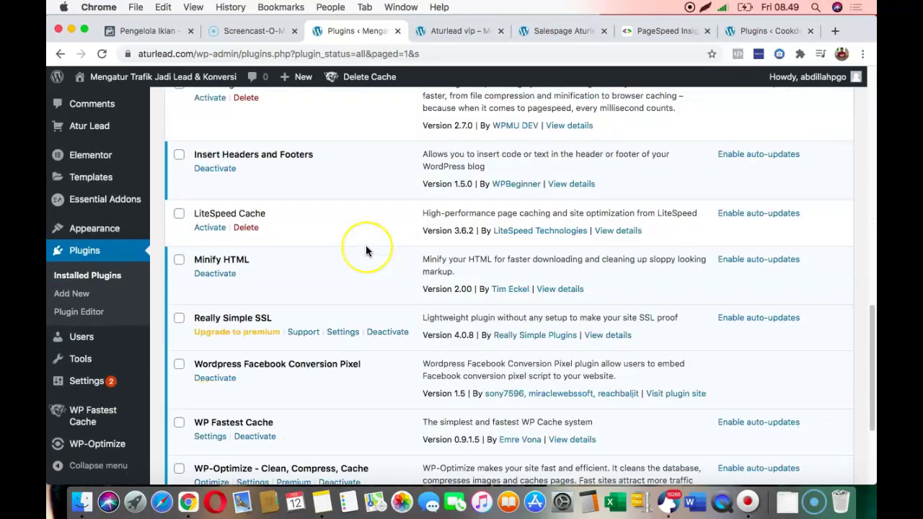
scroll(367, 251, up, 3)
scroll(367, 250, up, 1)
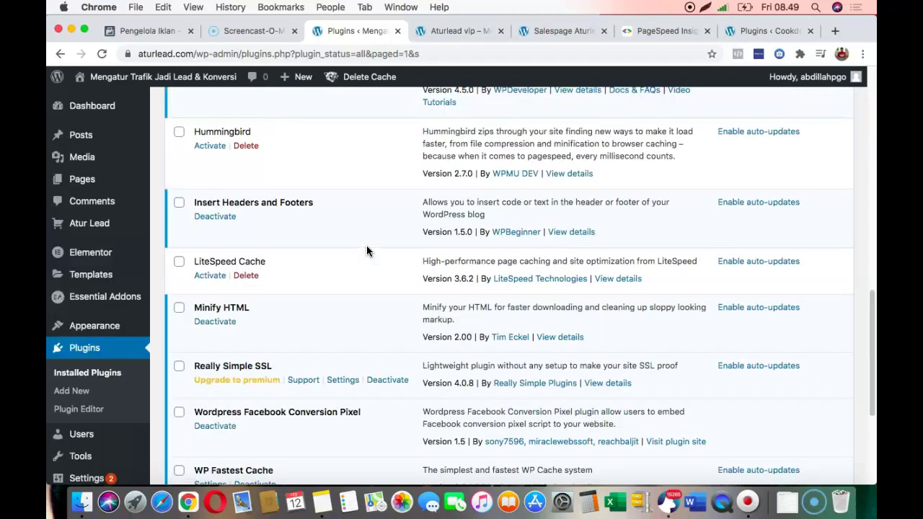
scroll(377, 233, up, 6)
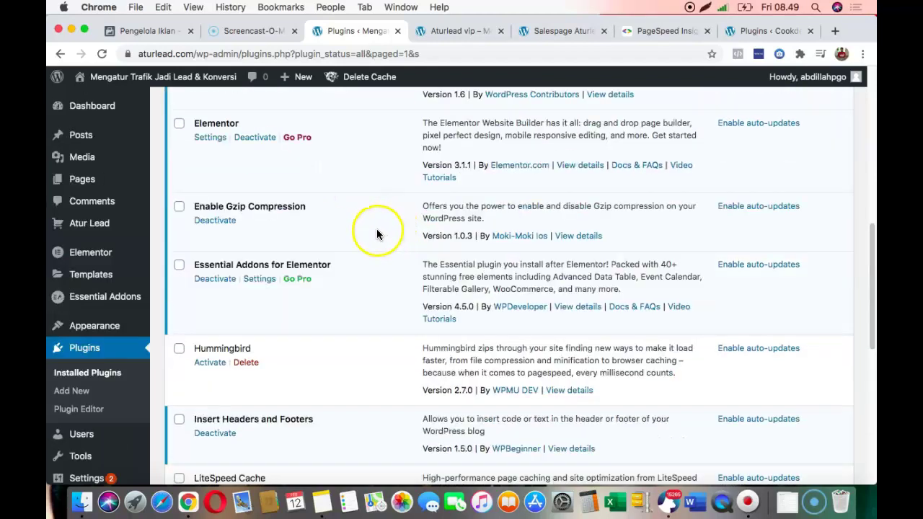
scroll(370, 282, down, 10)
scroll(339, 208, up, 9)
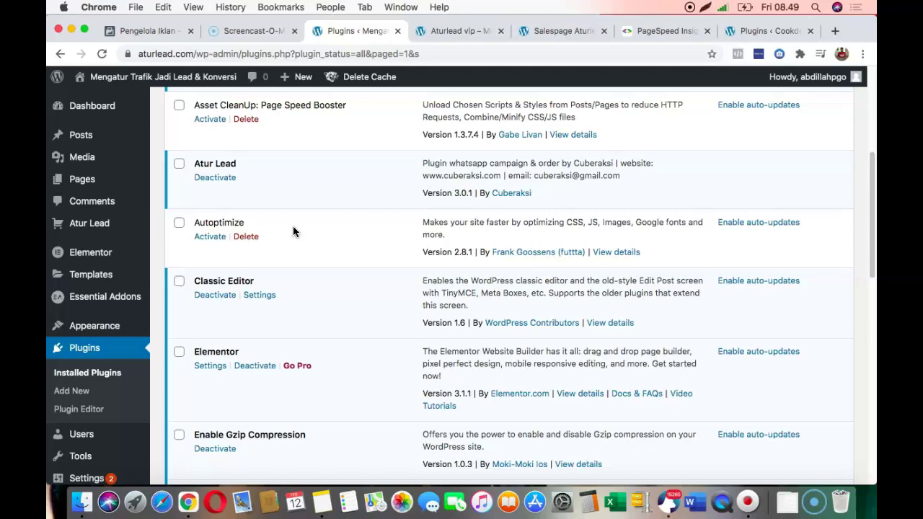
Examine the entries of Autoptimize, Asset CleanUp and a3 Lazy Load, plus the caching and minifying plugins near the list's end
click(210, 237)
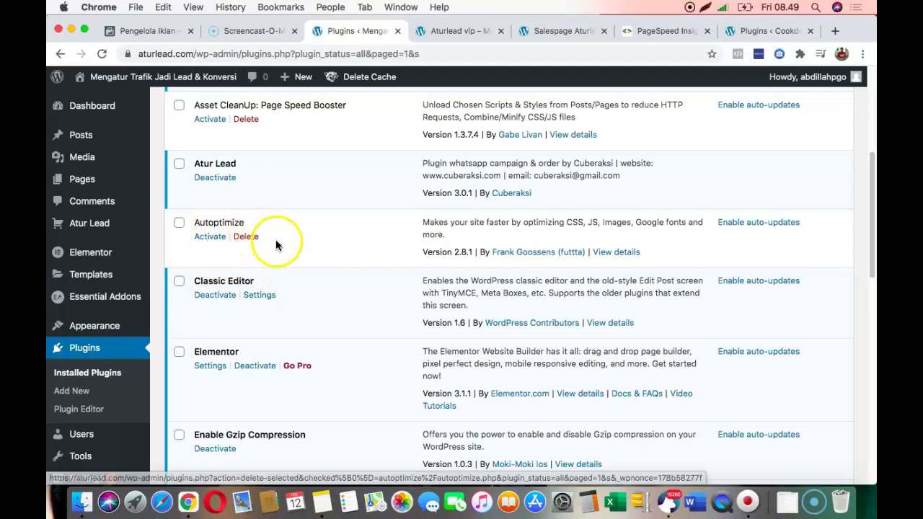
scroll(282, 246, up, 3)
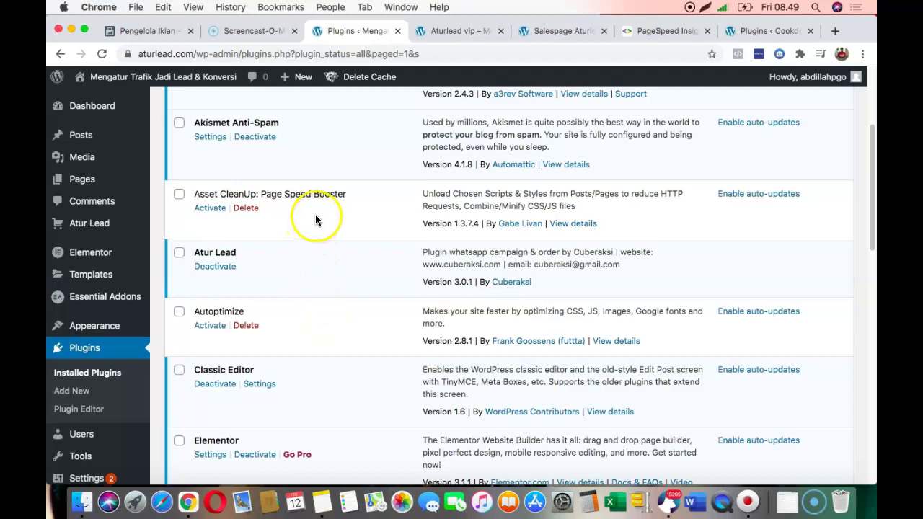
scroll(345, 272, down, 1)
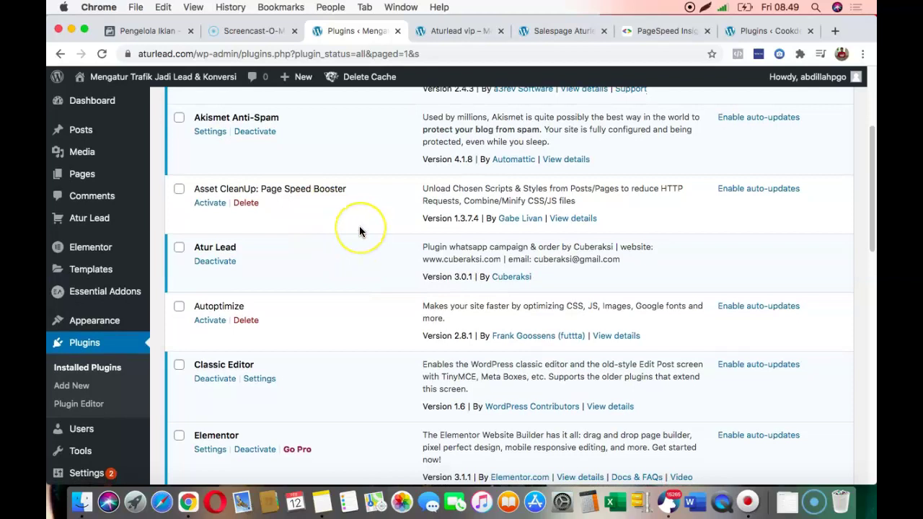
scroll(360, 230, up, 2)
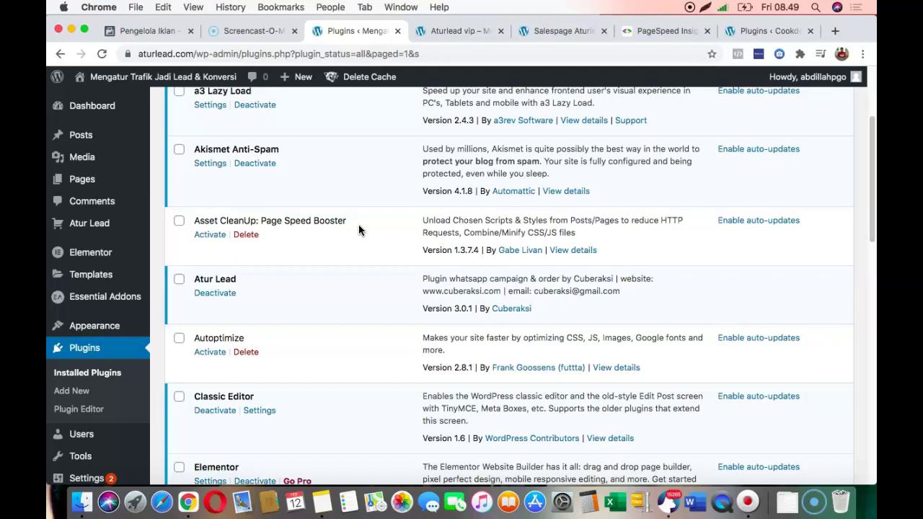
scroll(361, 230, up, 5)
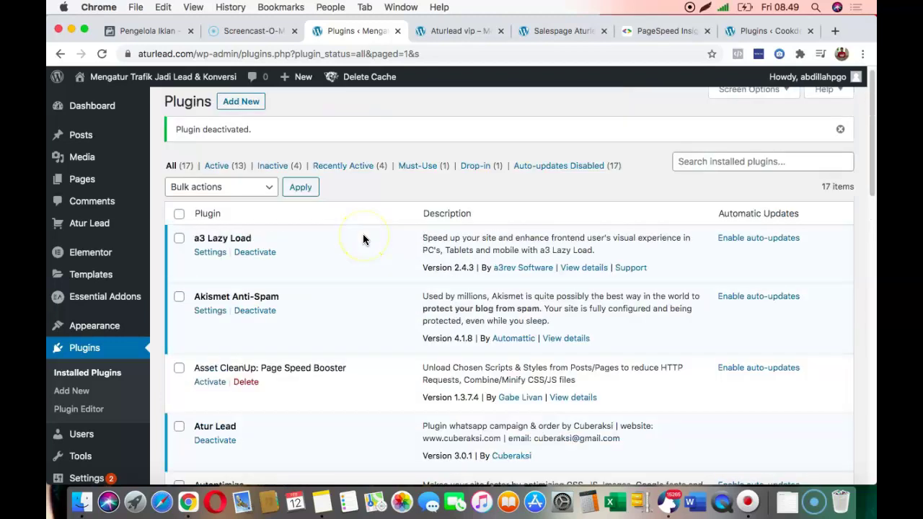
scroll(316, 395, down, 5)
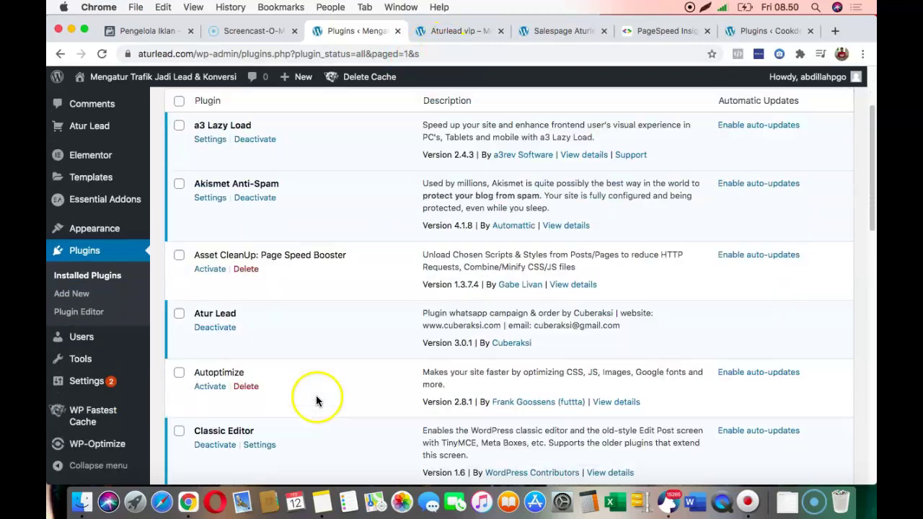
scroll(401, 315, down, 1)
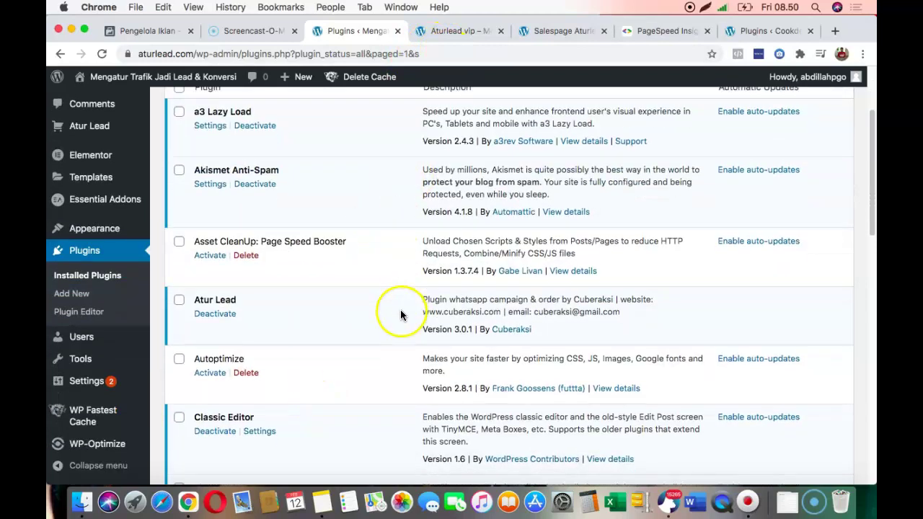
scroll(346, 339, down, 3)
scroll(276, 339, down, 1)
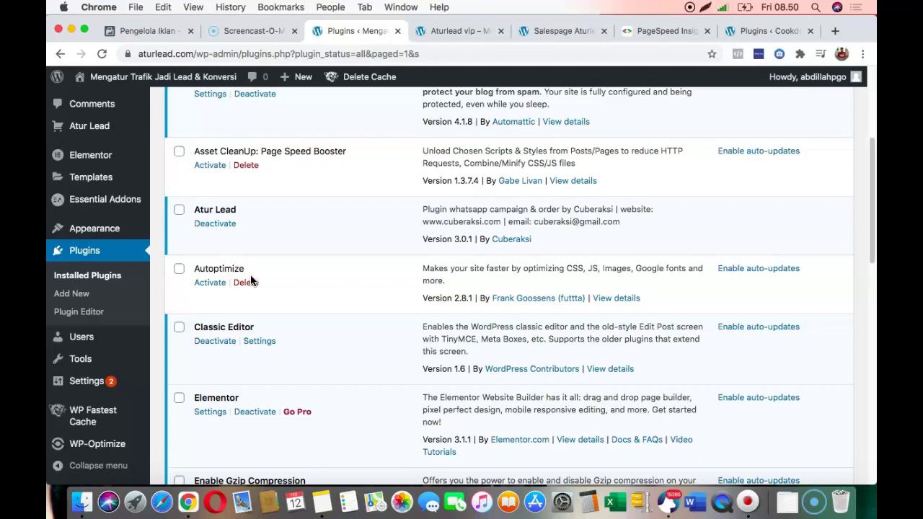
click(325, 279)
click(179, 271)
scroll(173, 185, up, 1)
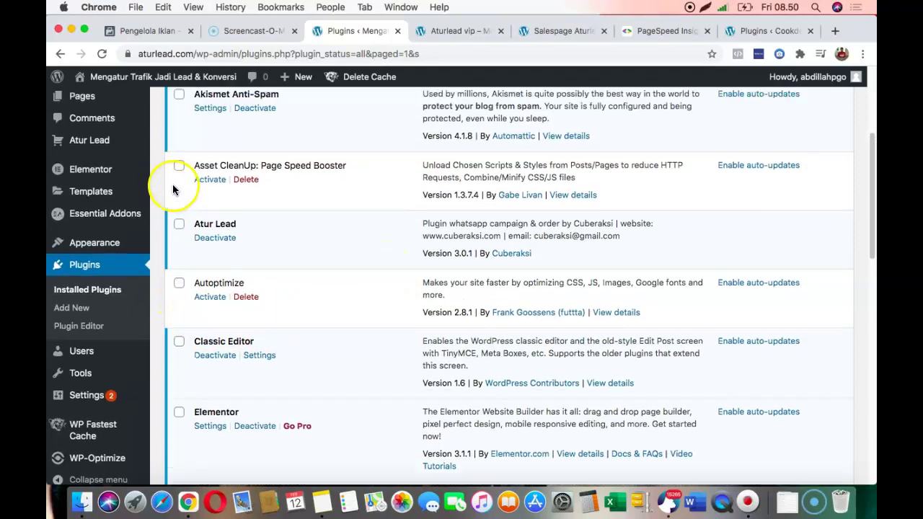
scroll(309, 299, down, 3)
scroll(308, 303, down, 10)
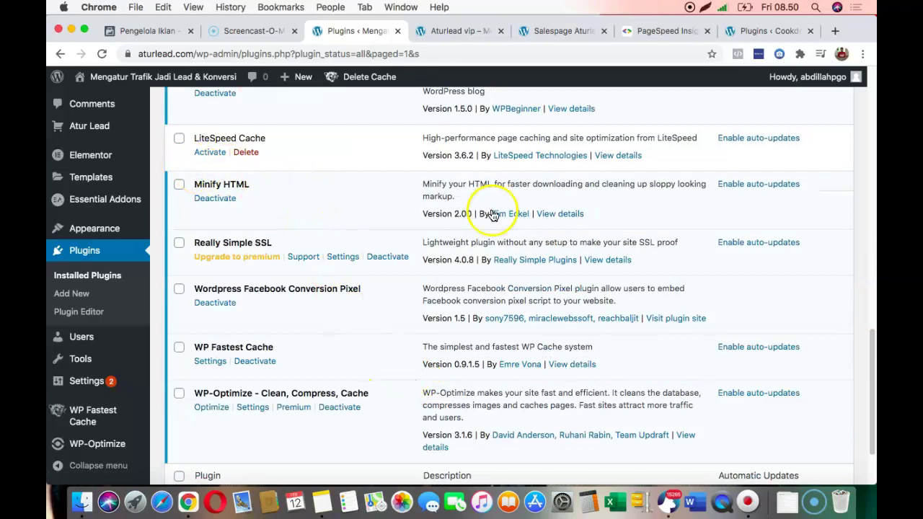
Examine the a3 Lazy Load entry in the plugin list and the content of the aturlead.com/sp sales page
scroll(353, 250, up, 15)
scroll(345, 250, up, 3)
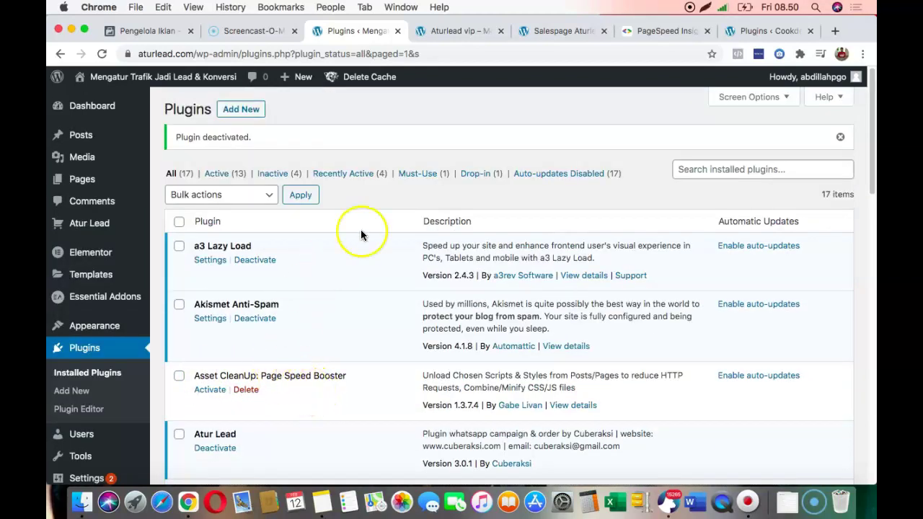
scroll(385, 250, down, 1)
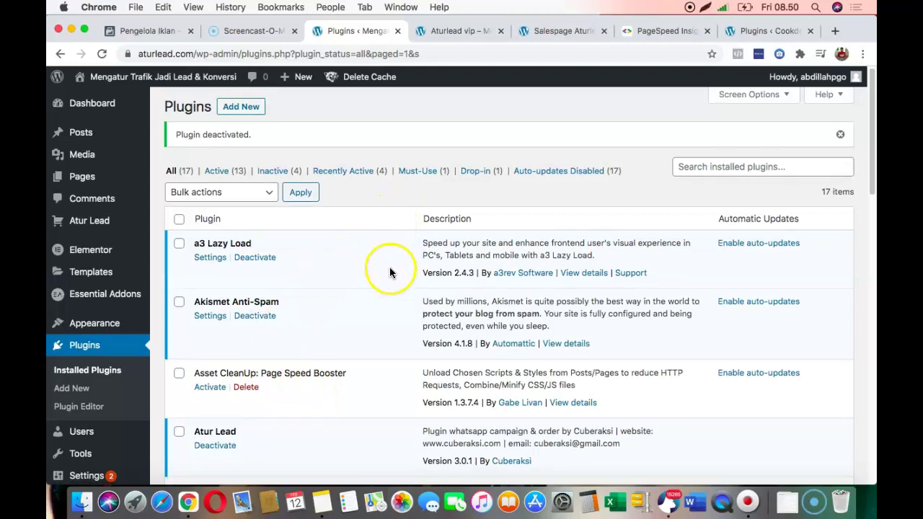
scroll(389, 272, down, 1)
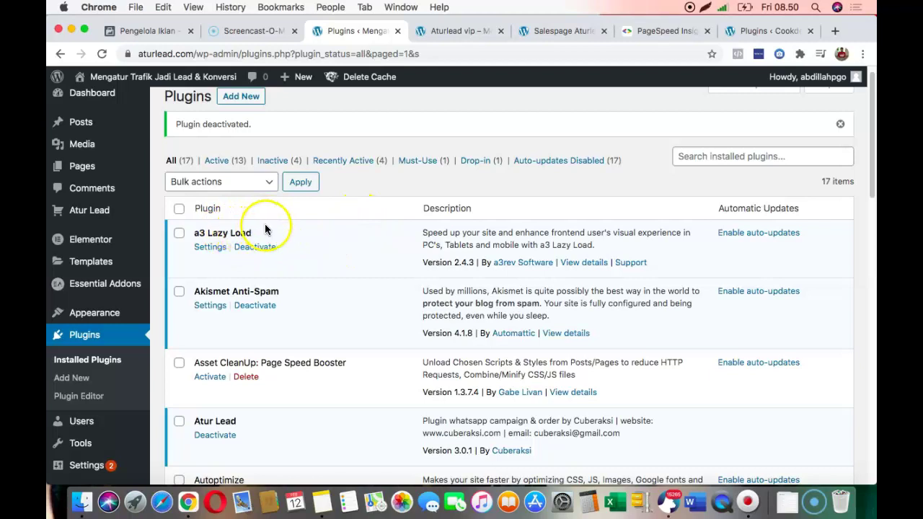
click(576, 32)
scroll(469, 214, up, 15)
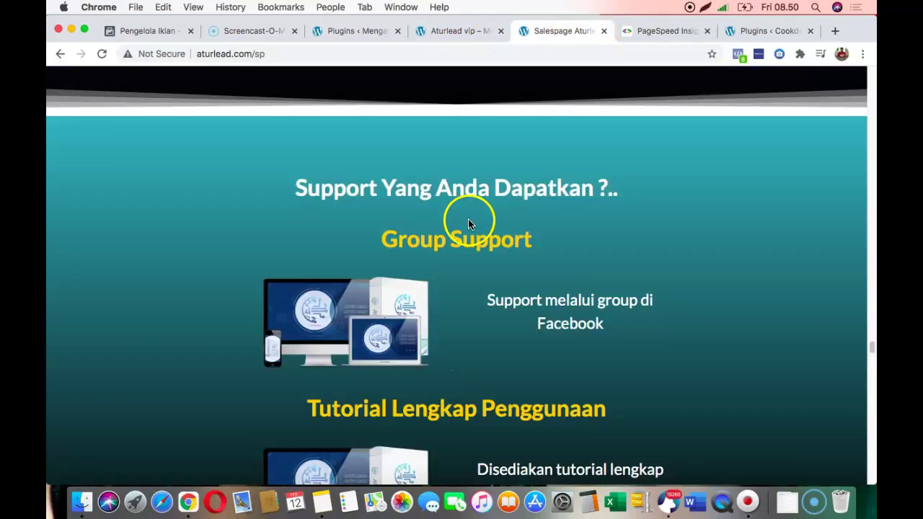
scroll(470, 226, up, 5)
scroll(469, 224, up, 5)
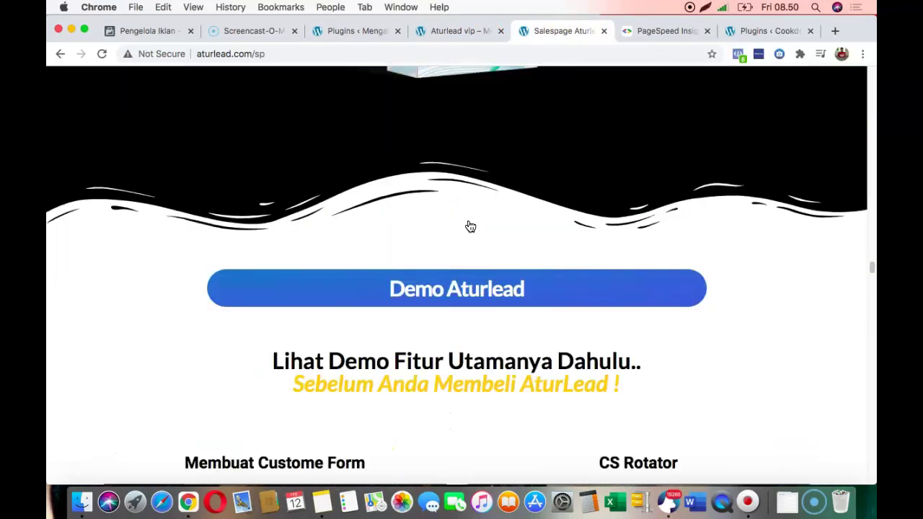
scroll(468, 225, down, 15)
scroll(468, 222, down, 10)
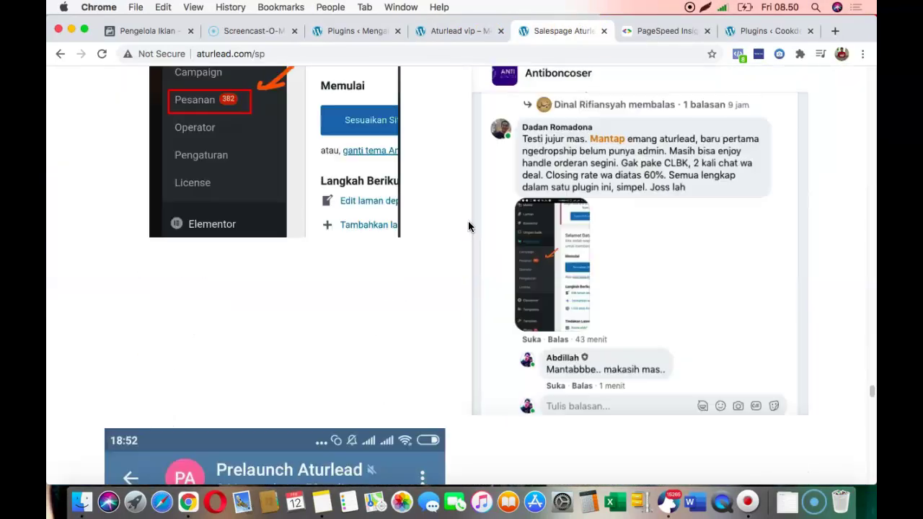
click(352, 31)
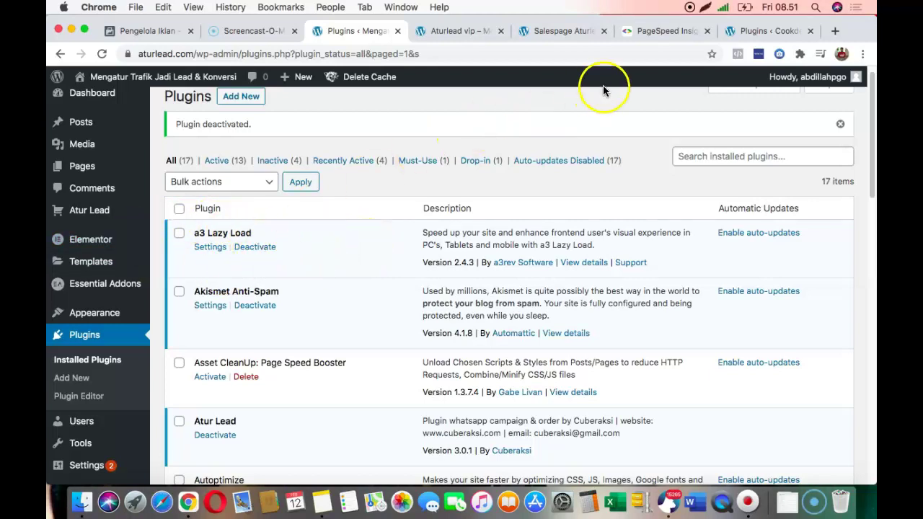
click(648, 39)
click(166, 186)
click(99, 186)
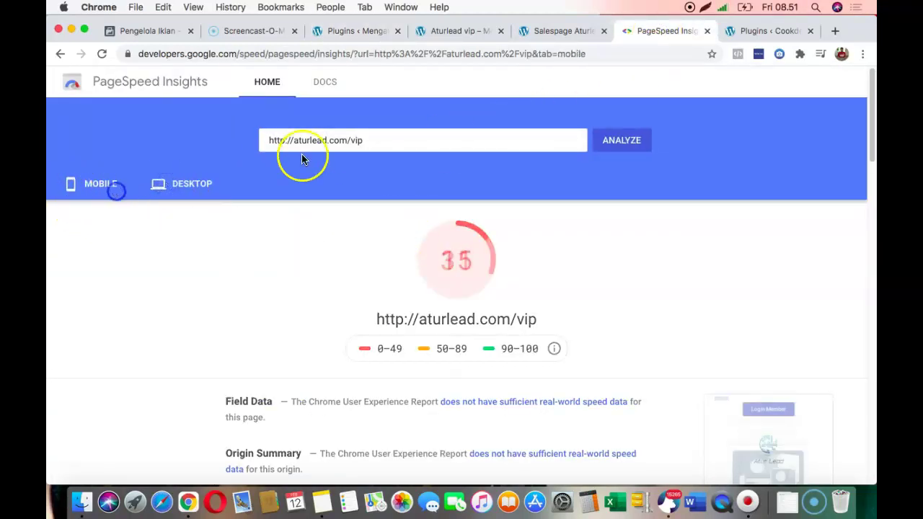
click(622, 140)
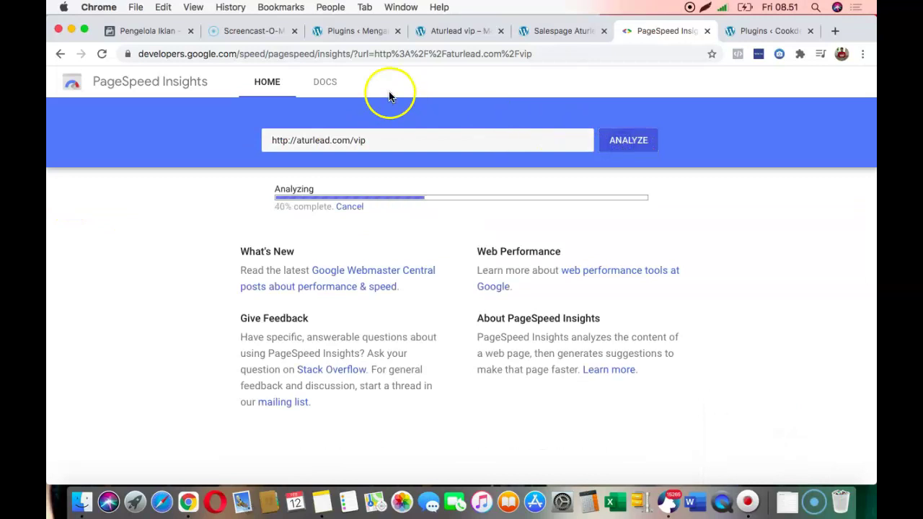
Examine the installed speed plugins on the Plugins page, from Asset CleanUp and Autoptimize to WP Fastest Cache and WP-Optimize
click(349, 35)
scroll(346, 247, down, 10)
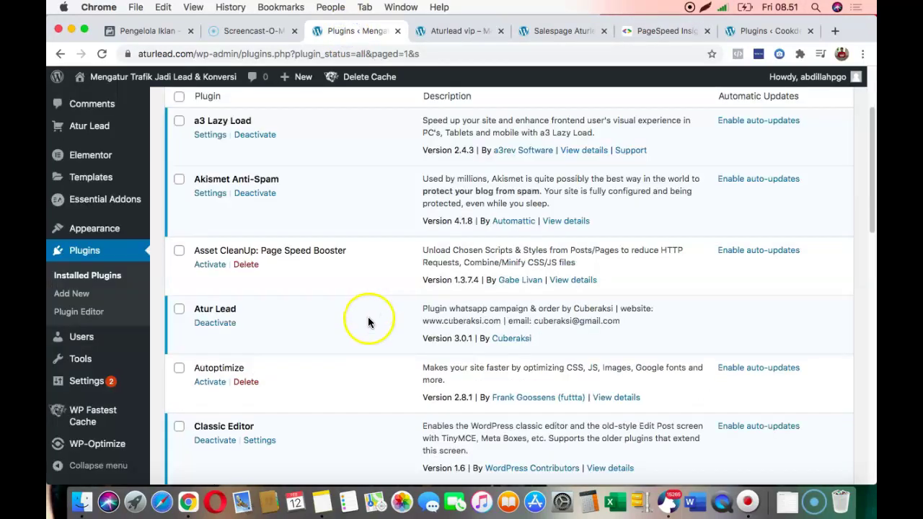
scroll(206, 319, down, 1)
scroll(227, 237, up, 3)
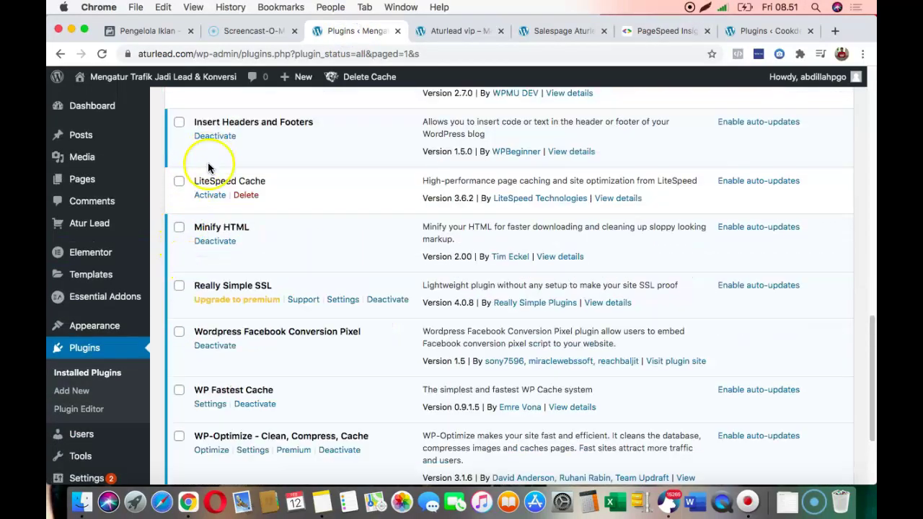
scroll(243, 249, up, 2)
scroll(279, 332, down, 5)
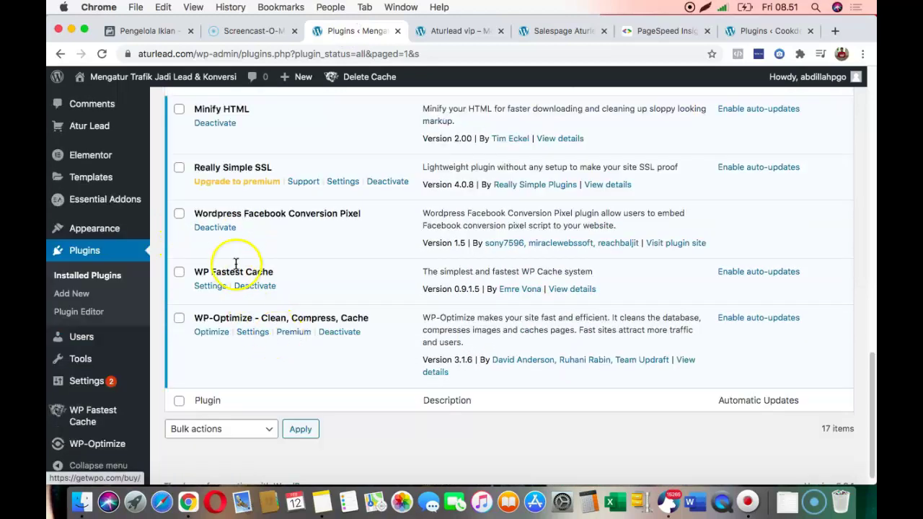
scroll(233, 268, up, 1)
scroll(249, 216, up, 6)
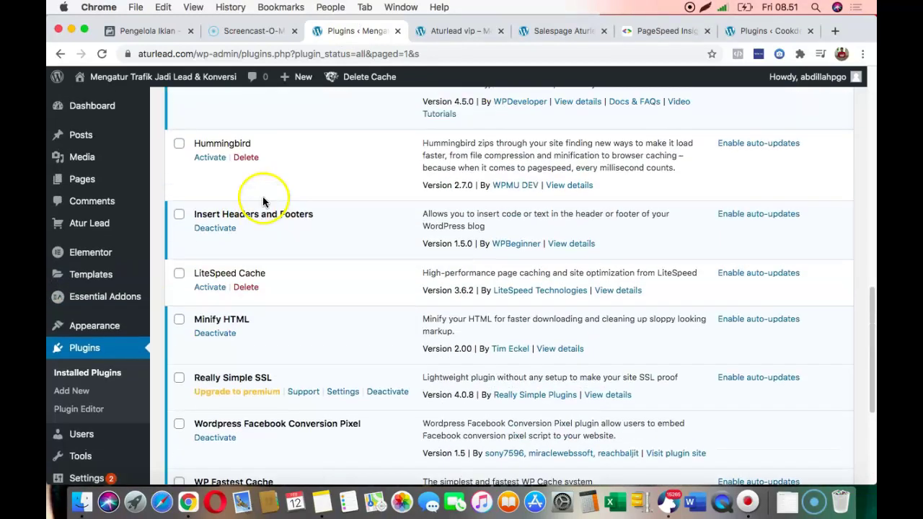
scroll(235, 256, up, 5)
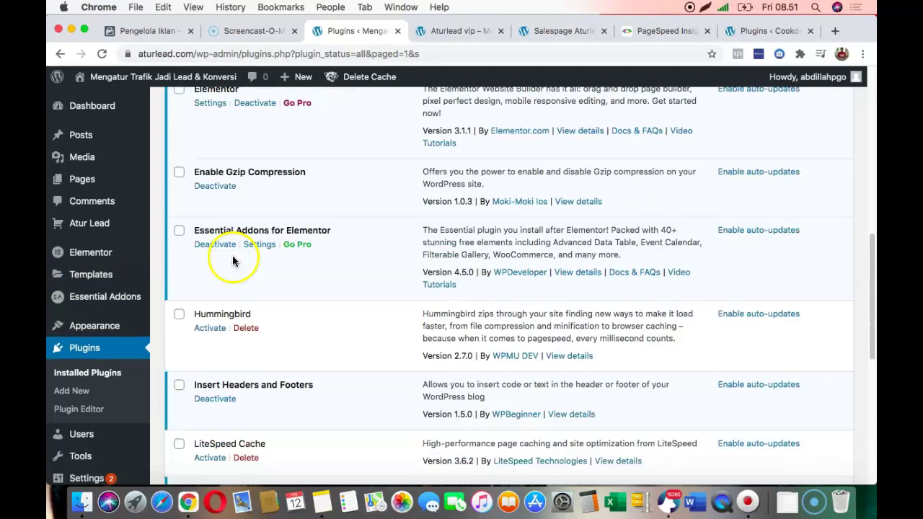
scroll(233, 260, up, 9)
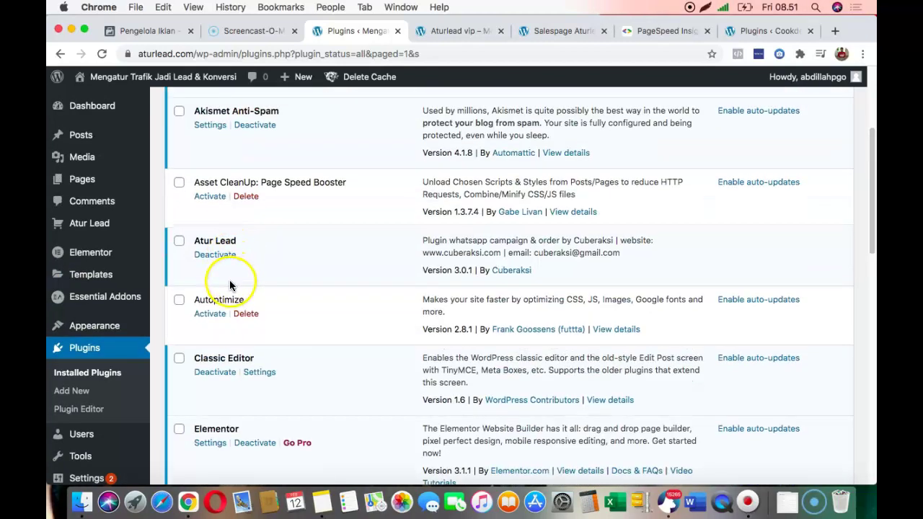
Deactivate the a3 Lazy Load plugin and look over the rest of the plugin list
scroll(311, 292, up, 3)
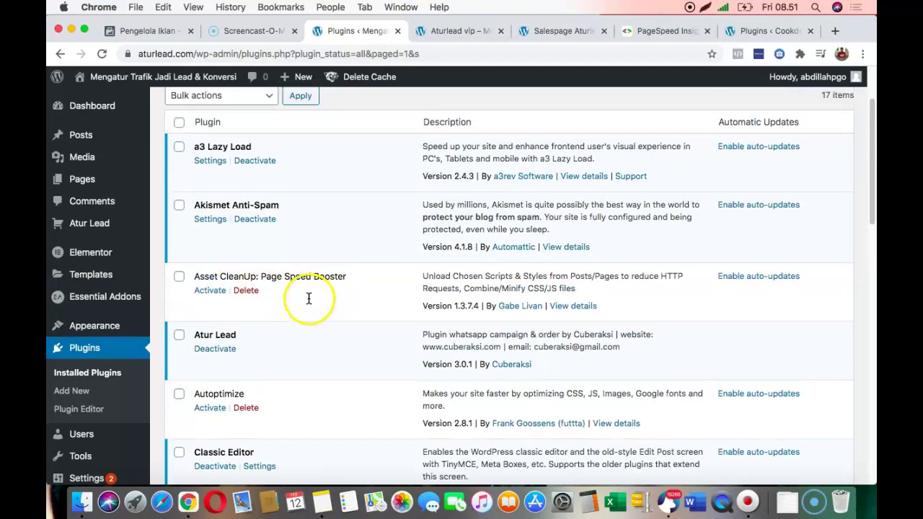
click(263, 231)
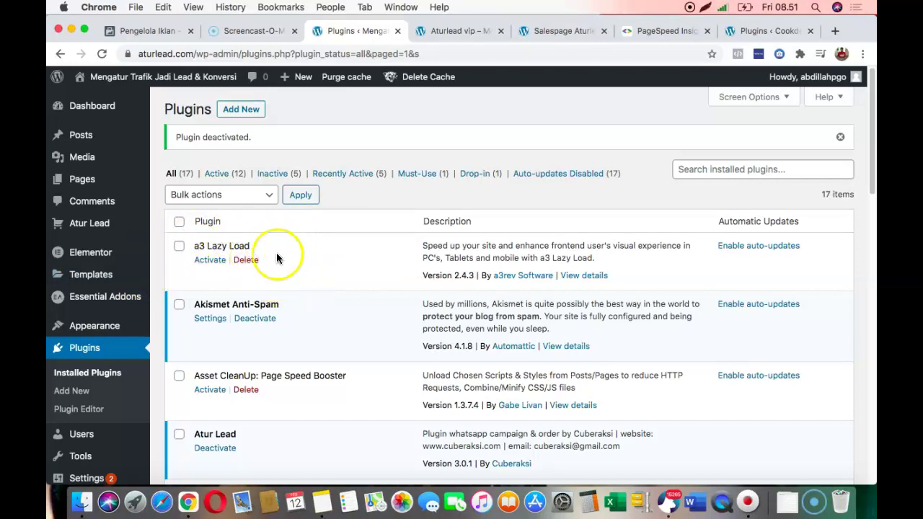
scroll(363, 316, down, 8)
scroll(364, 315, down, 5)
scroll(340, 297, up, 15)
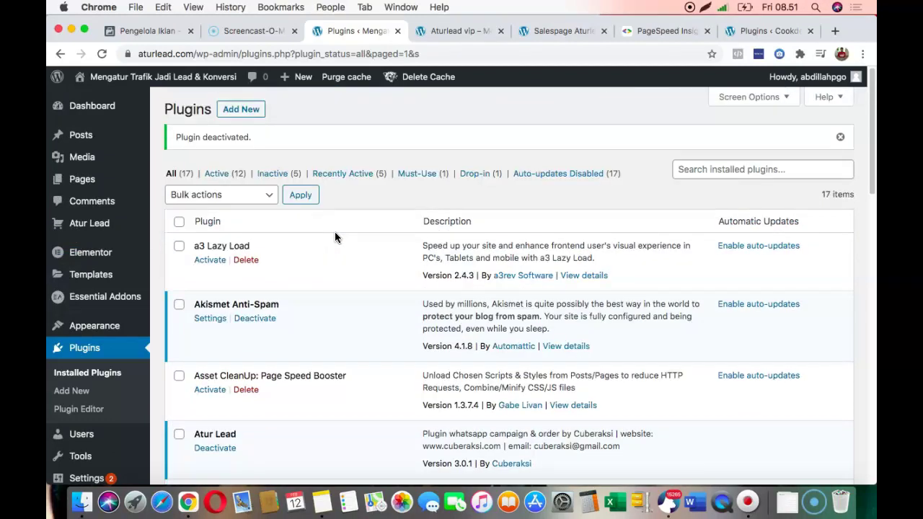
Reload the Plugins page and delete the site's cache together with its minified CSS/JS
mouse_move(428, 77)
click(427, 97)
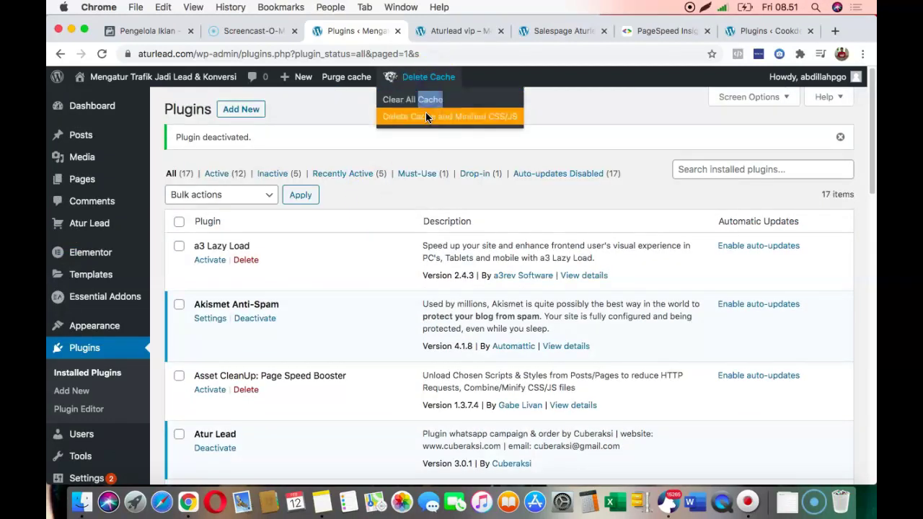
click(425, 118)
click(98, 56)
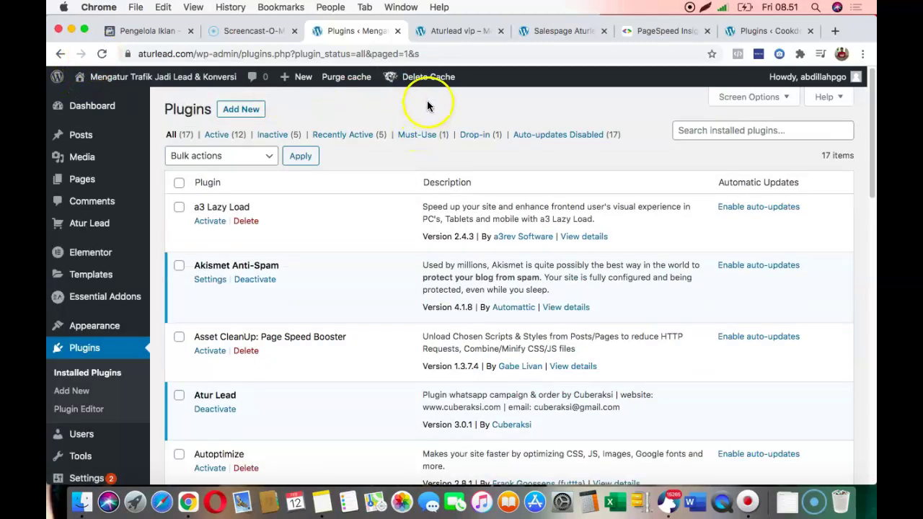
mouse_move(433, 78)
click(431, 117)
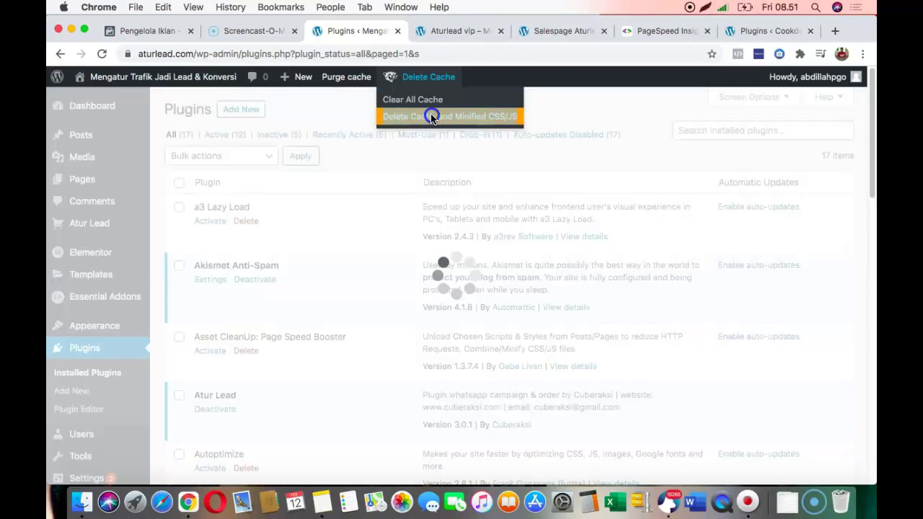
click(479, 123)
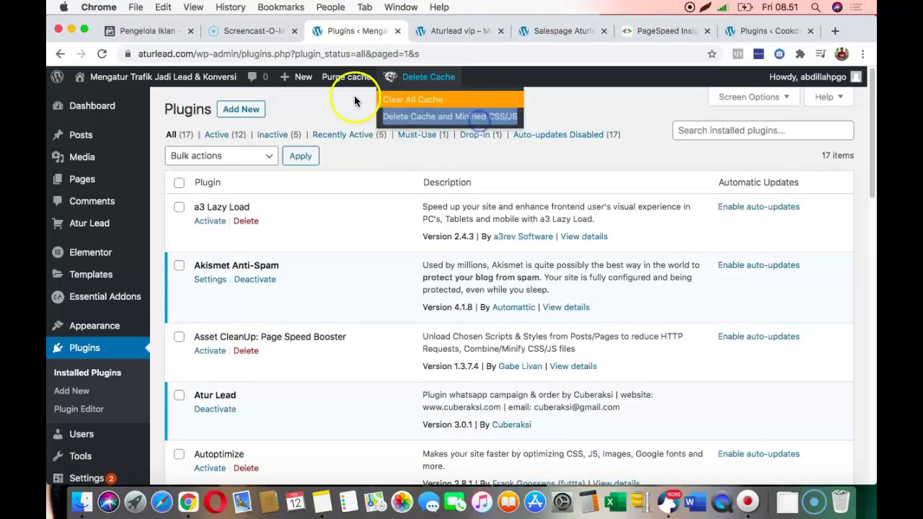
Clear all of the site's cache and purge the WP-Optimize page cache for all pages
mouse_move(417, 81)
click(419, 99)
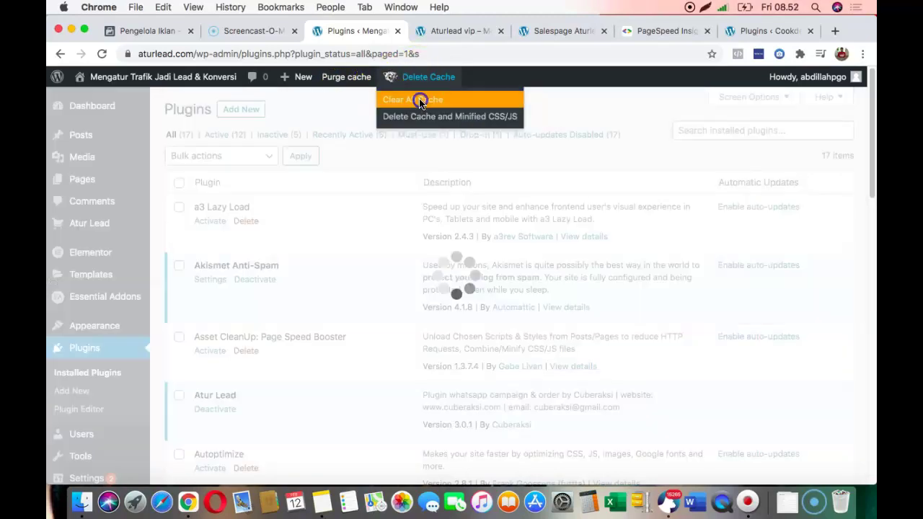
mouse_move(346, 76)
click(352, 141)
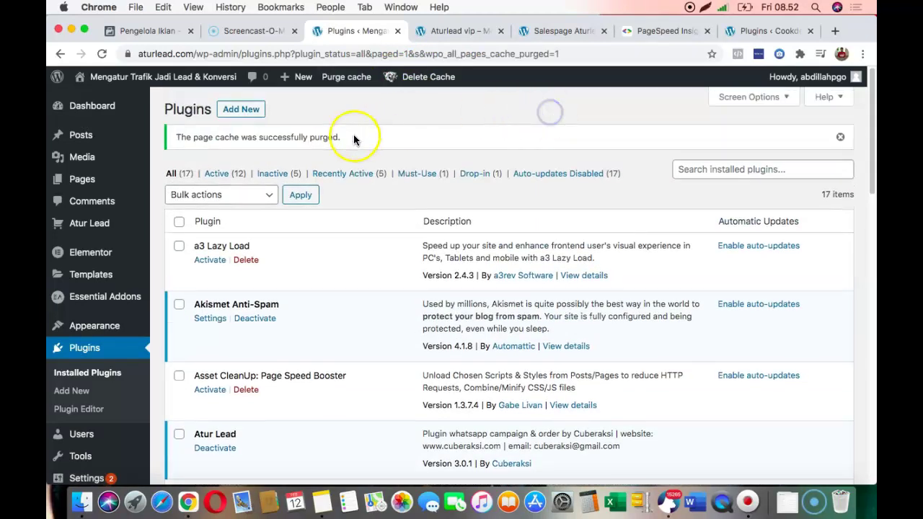
Examine which speed plugins are active or inactive in the list, including Enable Gzip Compression, Hummingbird, LiteSpeed Cache and Minify HTML
scroll(423, 238, down, 12)
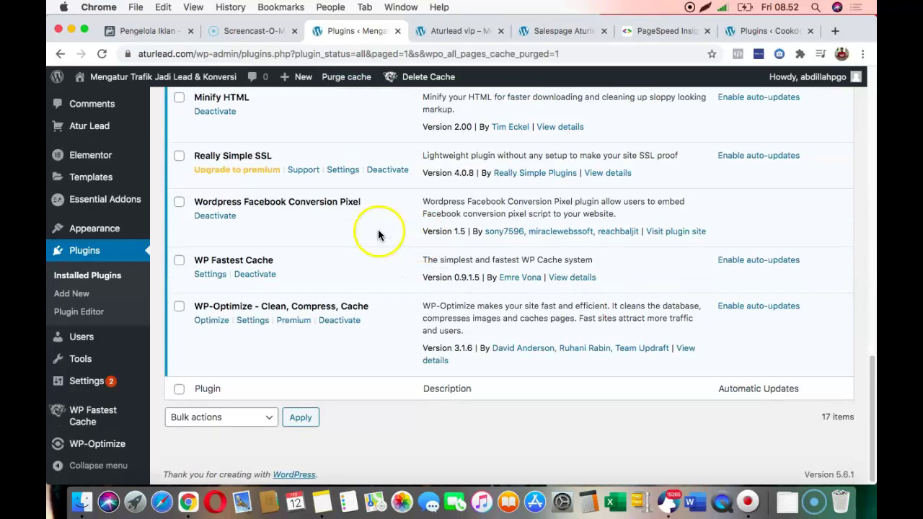
scroll(377, 231, up, 5)
scroll(377, 229, up, 6)
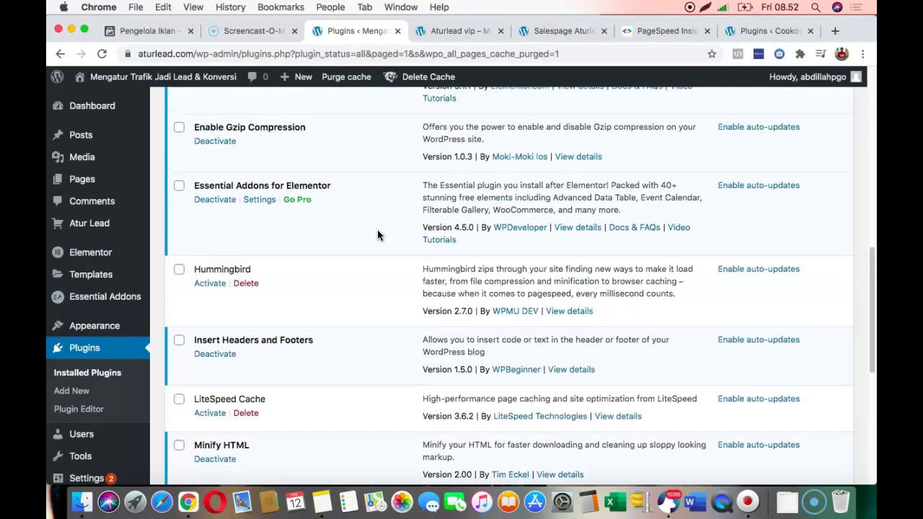
scroll(377, 228, up, 4)
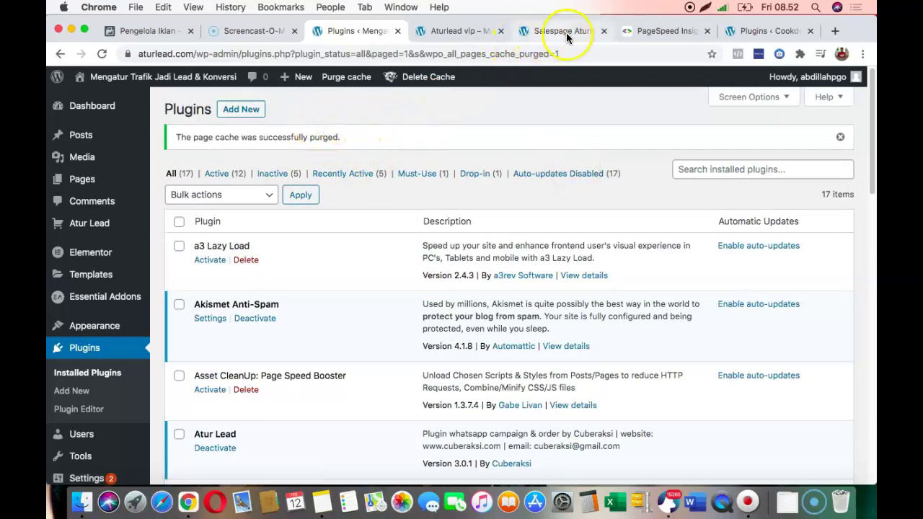
scroll(548, 144, down, 10)
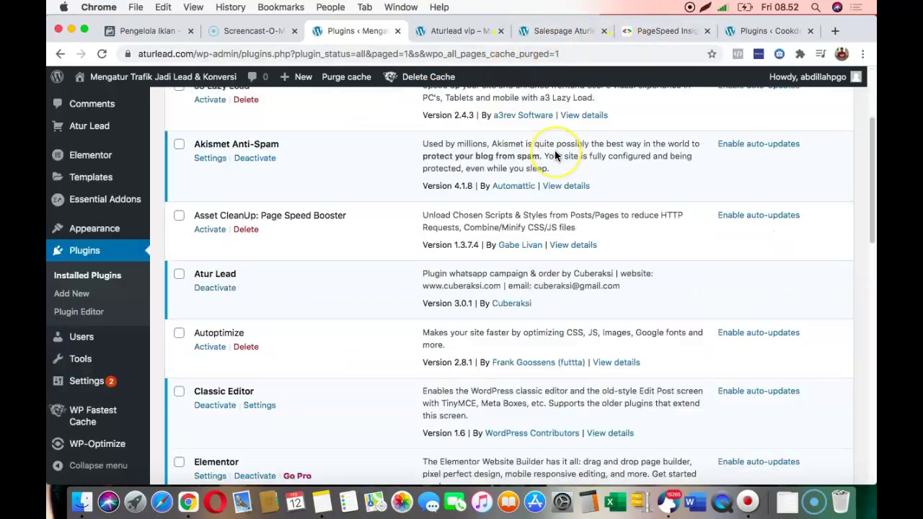
scroll(555, 150, down, 3)
scroll(562, 173, down, 5)
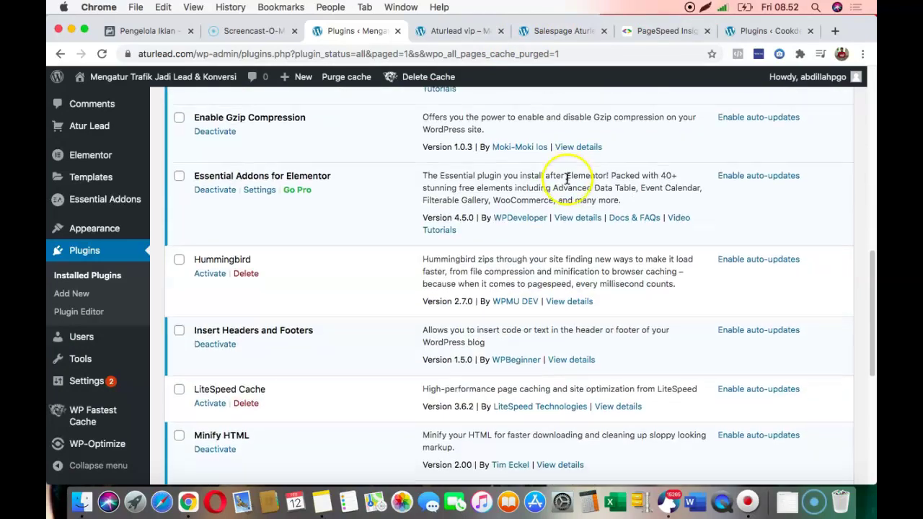
scroll(566, 179, up, 15)
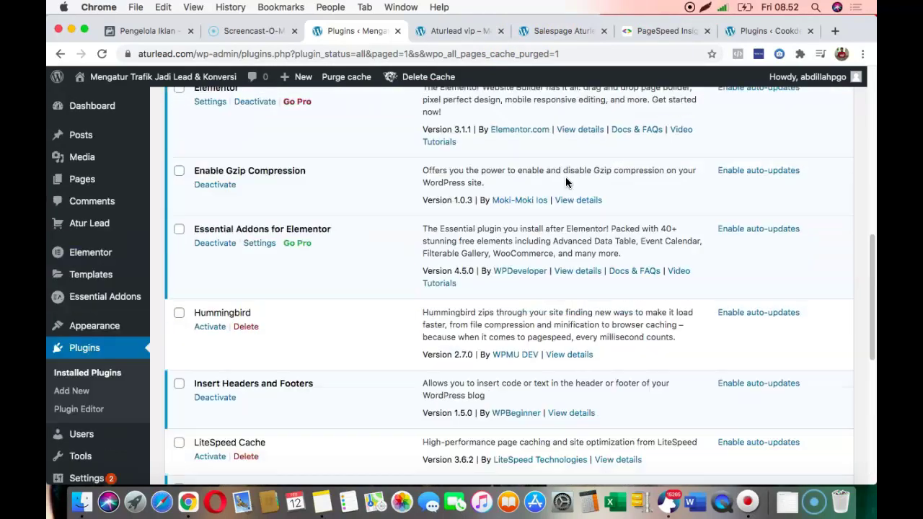
click(664, 33)
click(194, 184)
click(94, 183)
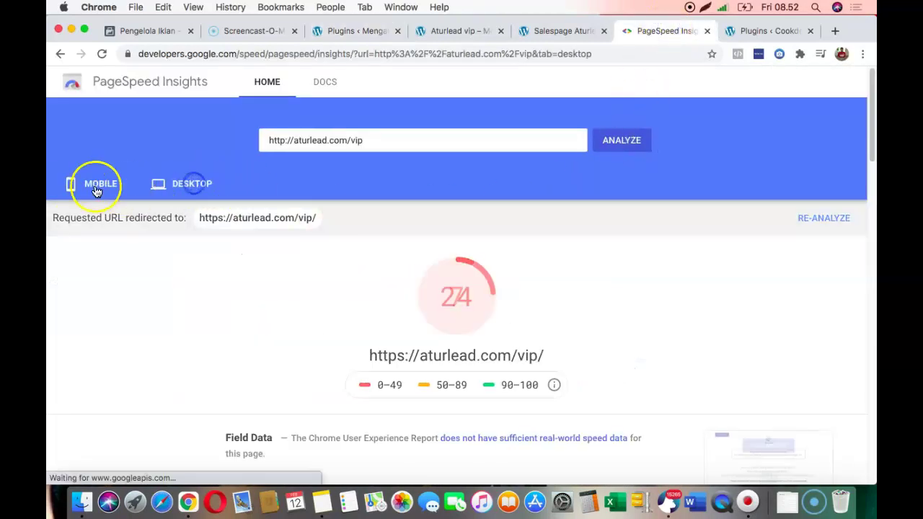
click(627, 141)
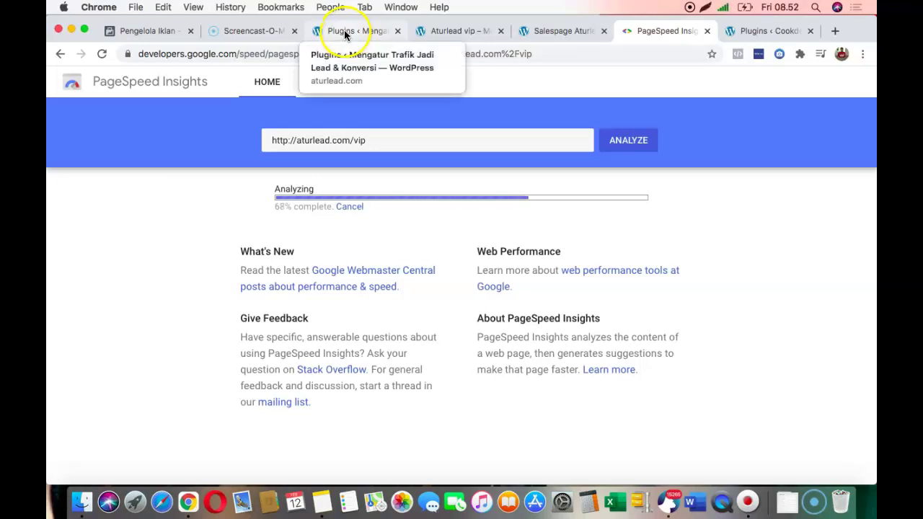
Look through the aturlead.com/vip sales page, including its demo videos and discount coupon section
click(478, 34)
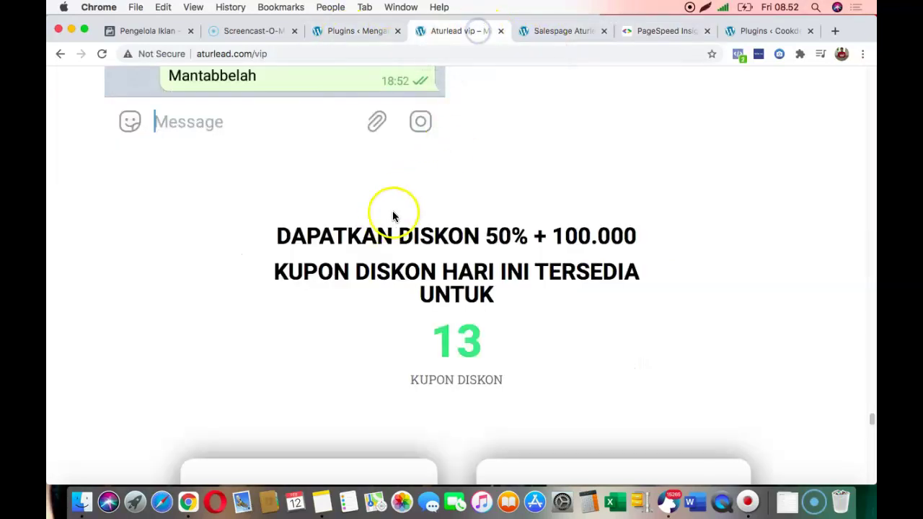
scroll(432, 238, up, 15)
scroll(459, 253, down, 20)
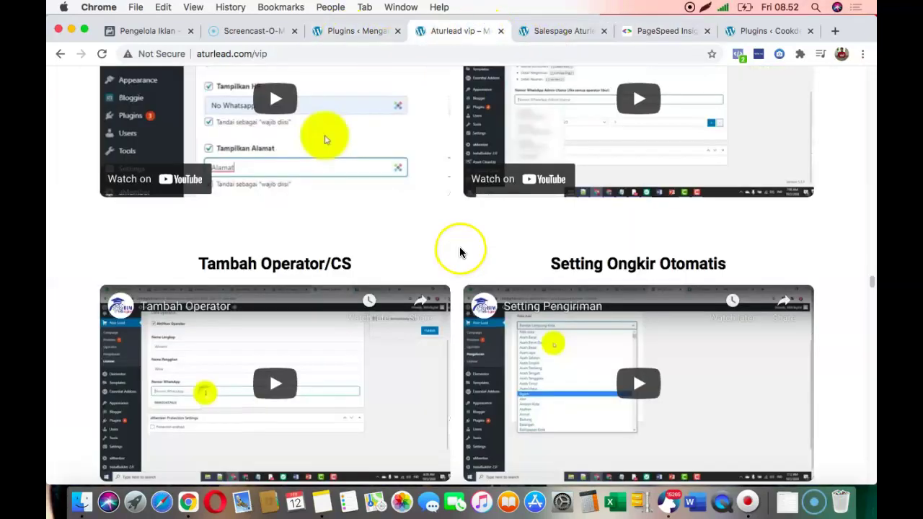
scroll(438, 230, up, 10)
scroll(433, 211, up, 4)
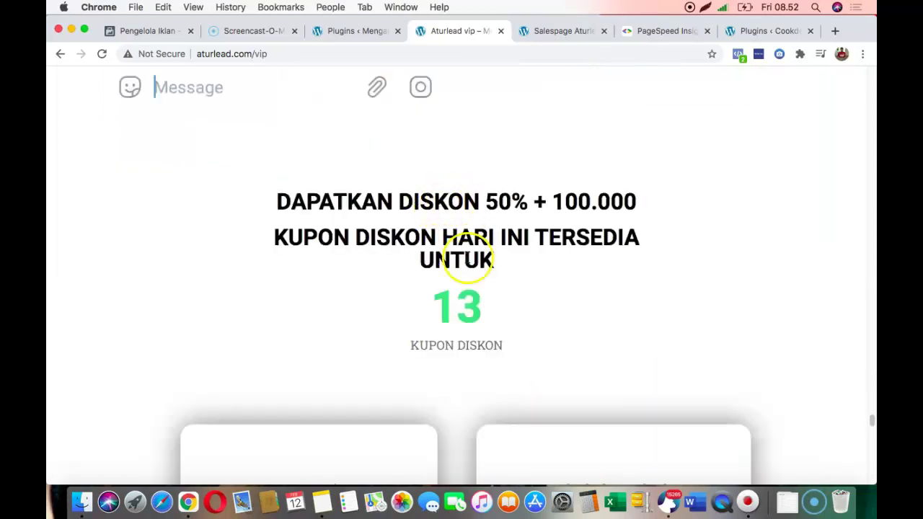
Reload the aturlead.com/vip sales page and check its discount coupon counter above the price packages
scroll(429, 299, down, 3)
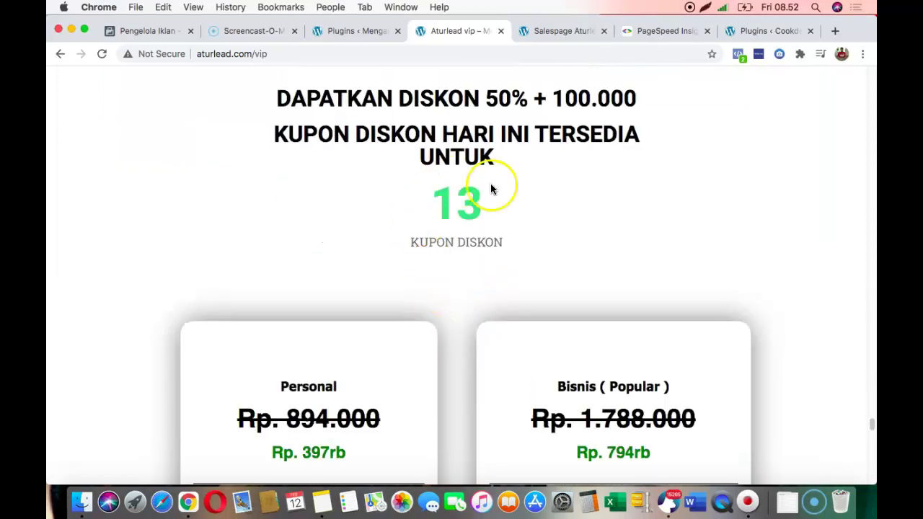
drag(423, 206, 472, 189)
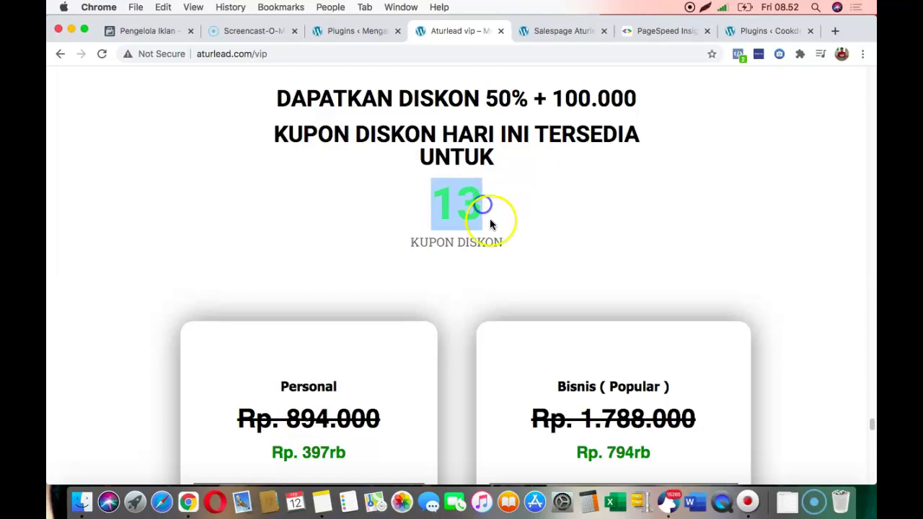
click(337, 195)
click(102, 54)
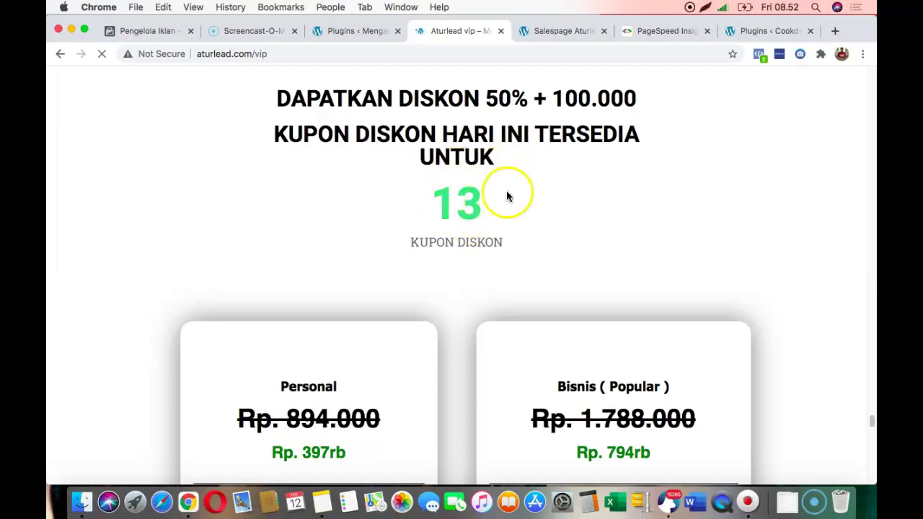
scroll(489, 239, down, 5)
scroll(461, 238, down, 7)
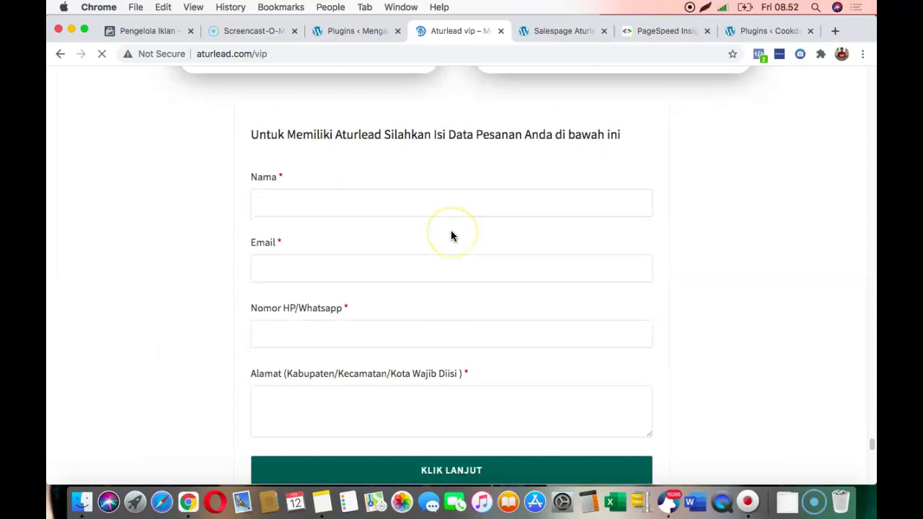
scroll(451, 230, down, 4)
scroll(478, 168, up, 15)
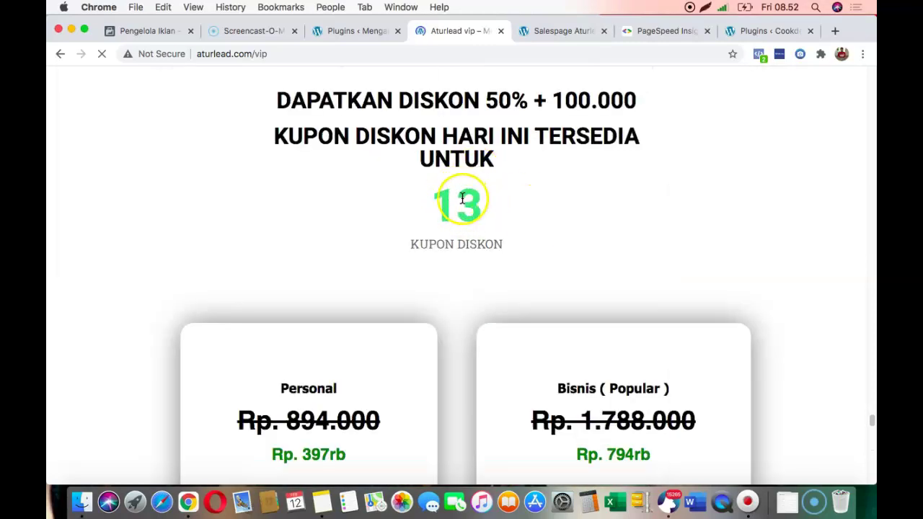
click(463, 196)
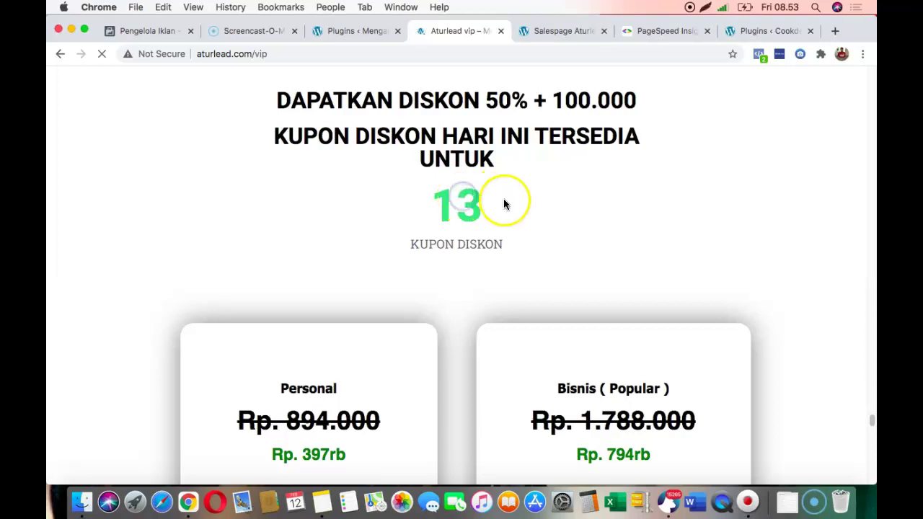
Look through the sales page's order form, money-back guarantee, FAQ and Personal and Bisnis price packages
scroll(503, 204, down, 20)
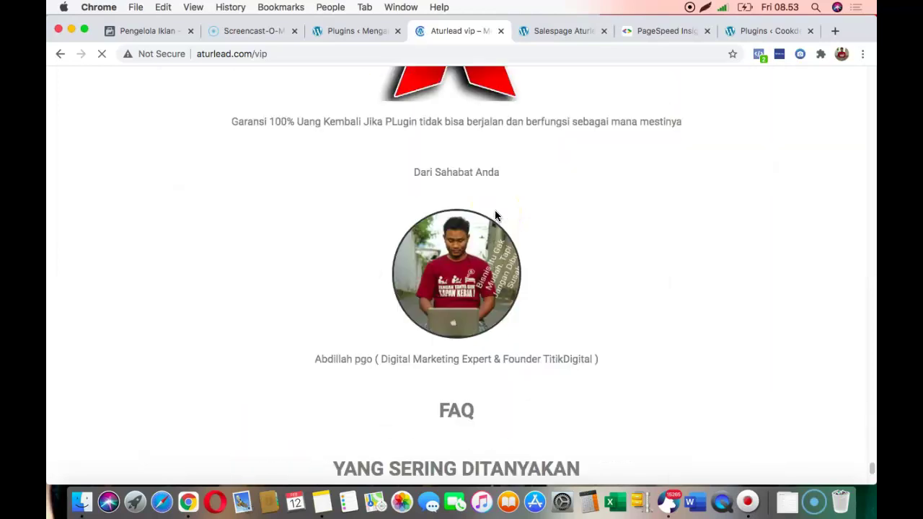
scroll(495, 211, down, 5)
scroll(495, 211, up, 15)
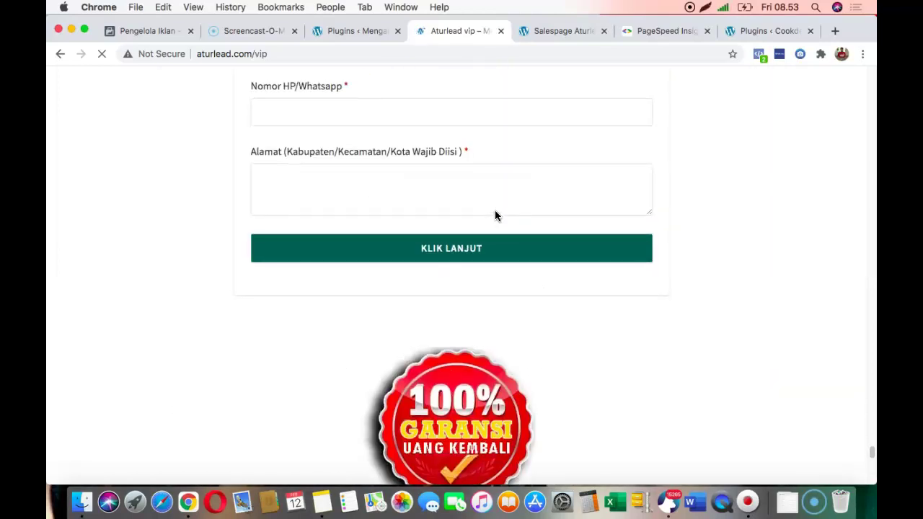
scroll(495, 213, up, 10)
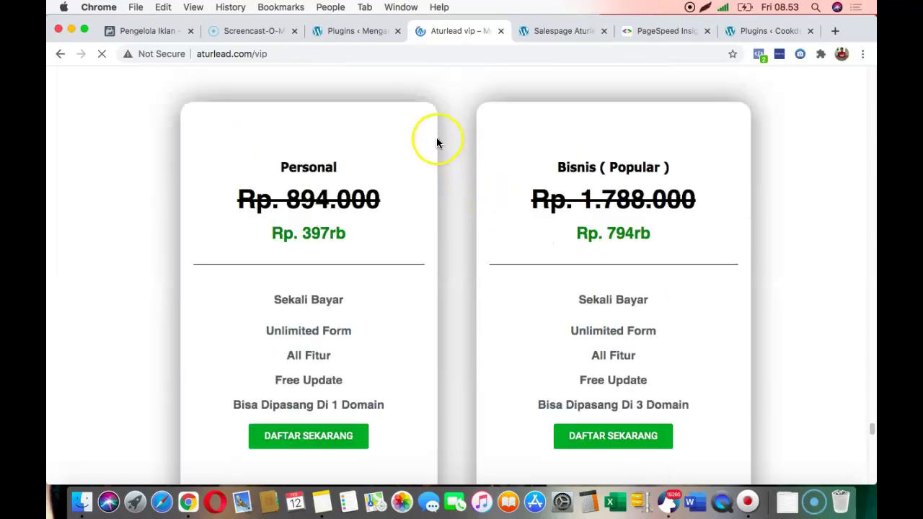
scroll(438, 155, up, 8)
scroll(461, 303, down, 4)
scroll(432, 216, up, 20)
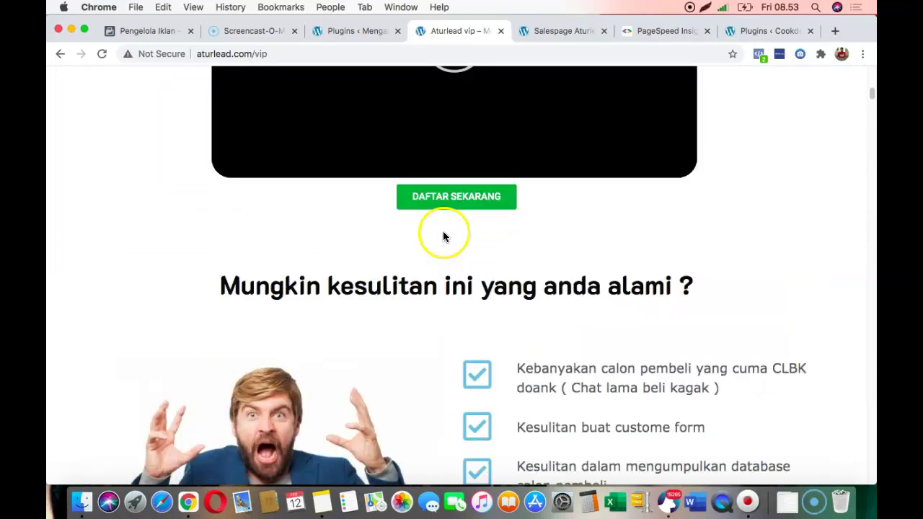
scroll(443, 237, up, 10)
Load aturlead.com/vip over its secure HTTPS address and reload it to test how fast it opens
click(101, 54)
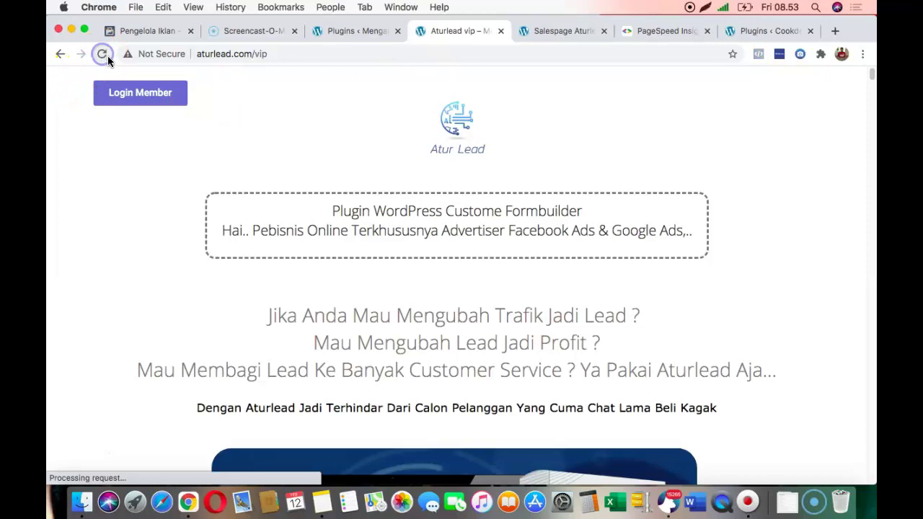
click(299, 89)
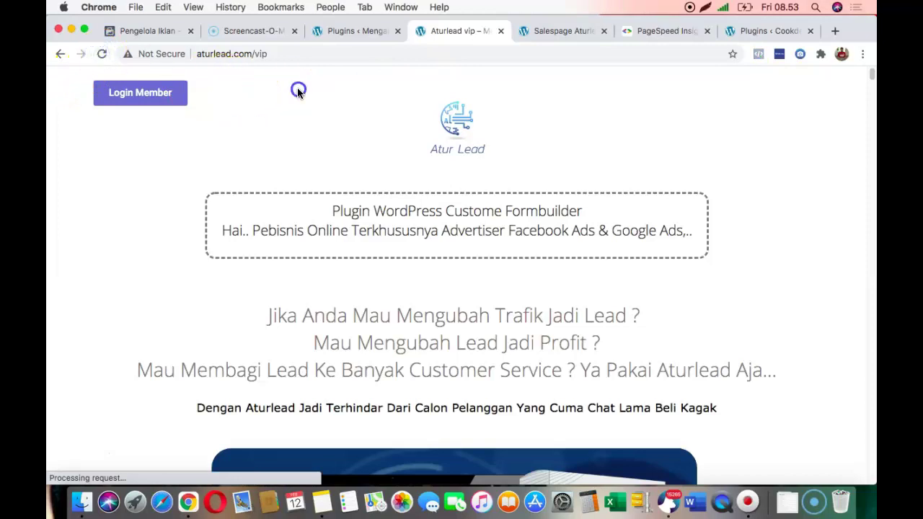
click(381, 55)
key(Return)
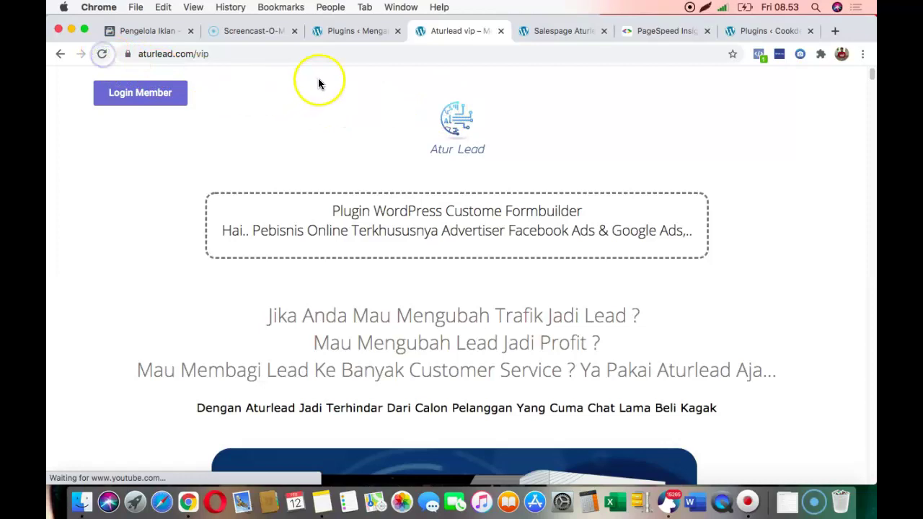
click(355, 33)
mouse_move(441, 77)
click(443, 101)
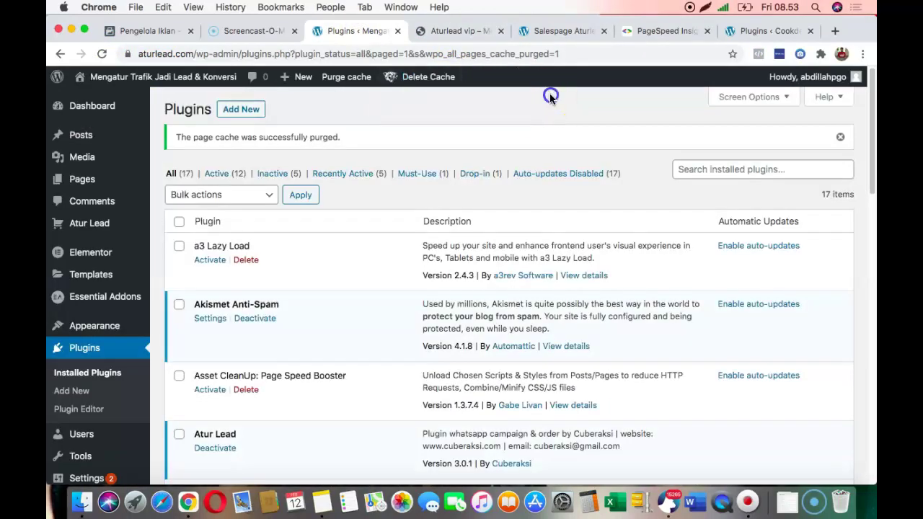
click(447, 32)
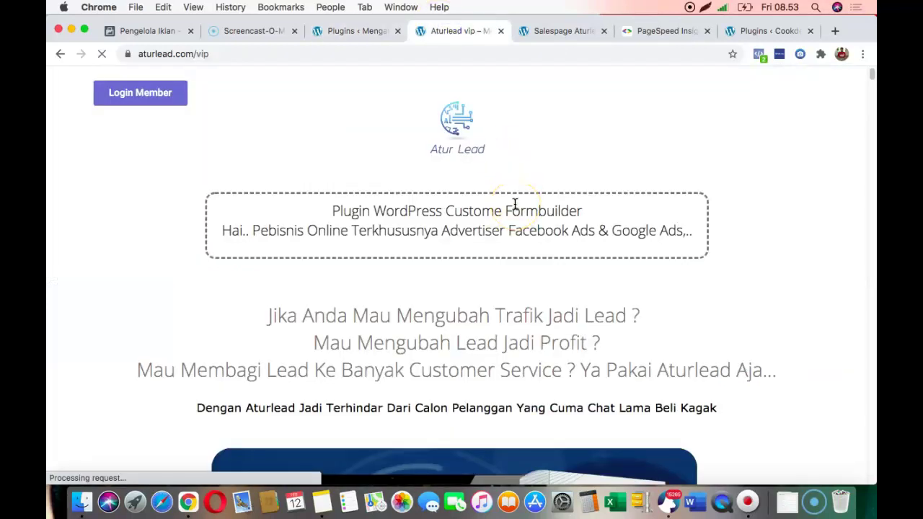
click(100, 58)
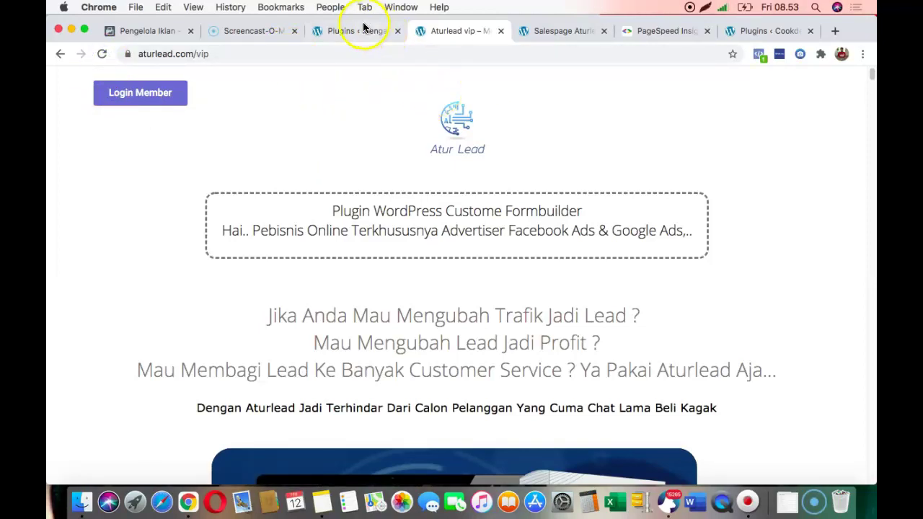
Examine the installed plugins list for active and inactive speed plugins, including a3 Lazy Load, Autoptimize, LiteSpeed Cache, WP Fastest Cache and WP-Optimize
click(357, 31)
scroll(238, 263, down, 5)
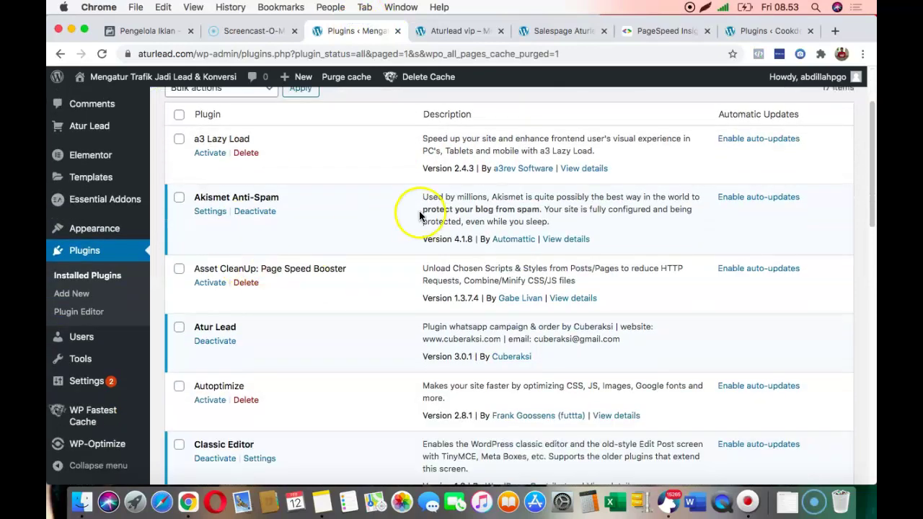
scroll(398, 217, down, 11)
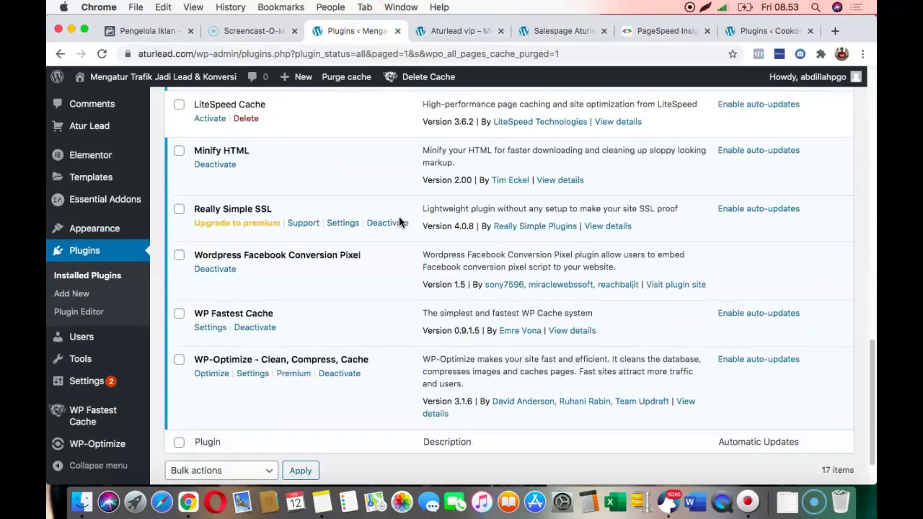
scroll(417, 263, up, 15)
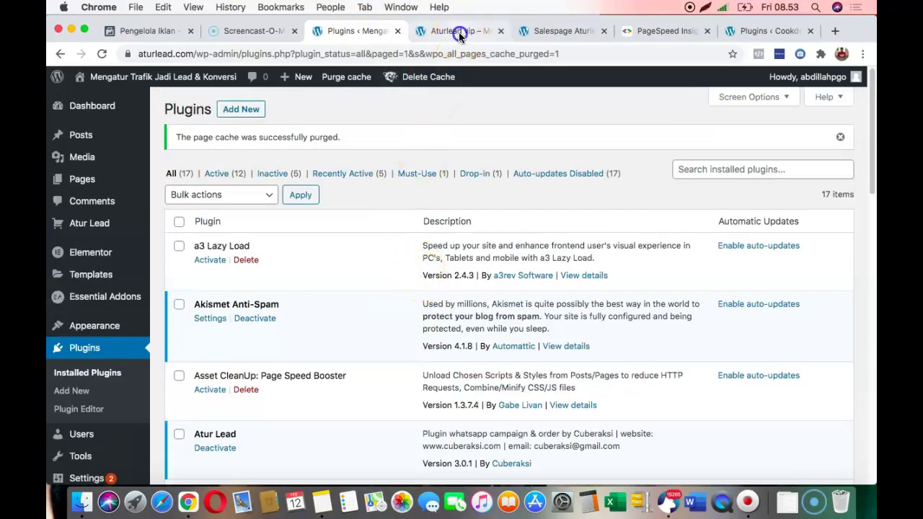
click(458, 31)
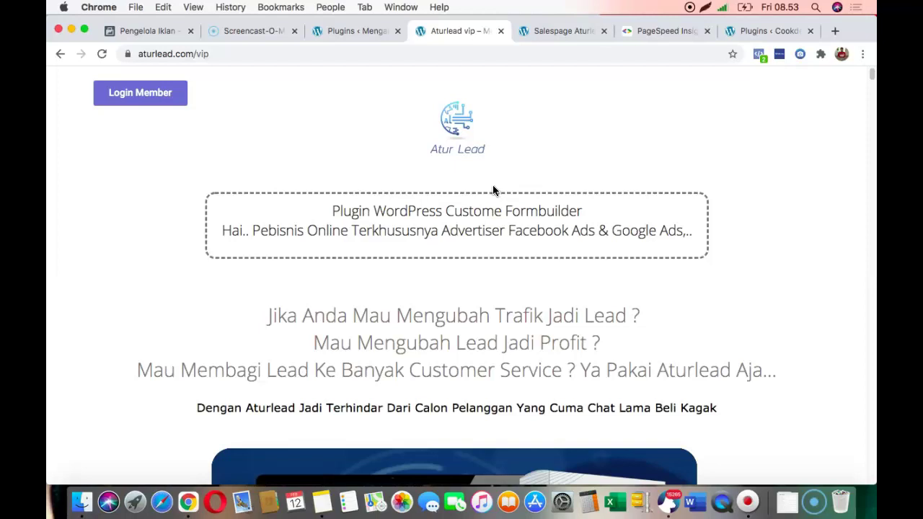
click(349, 31)
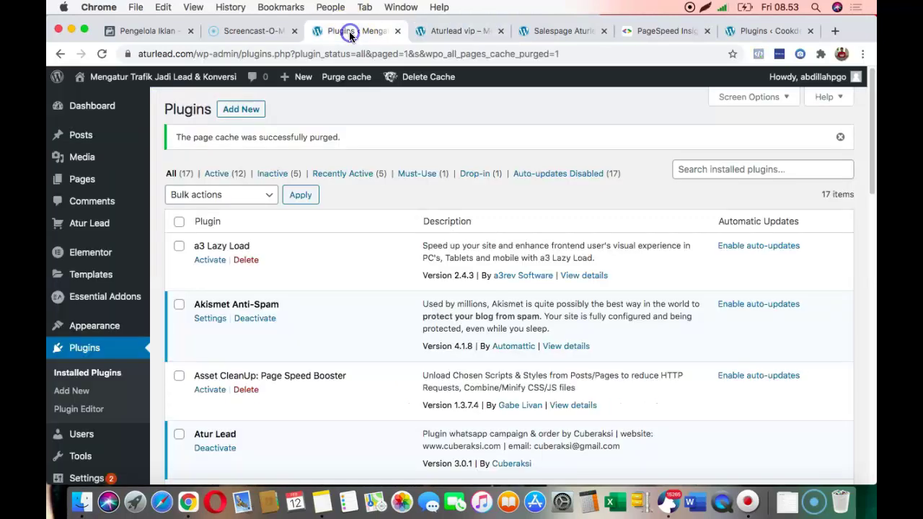
scroll(330, 314, down, 5)
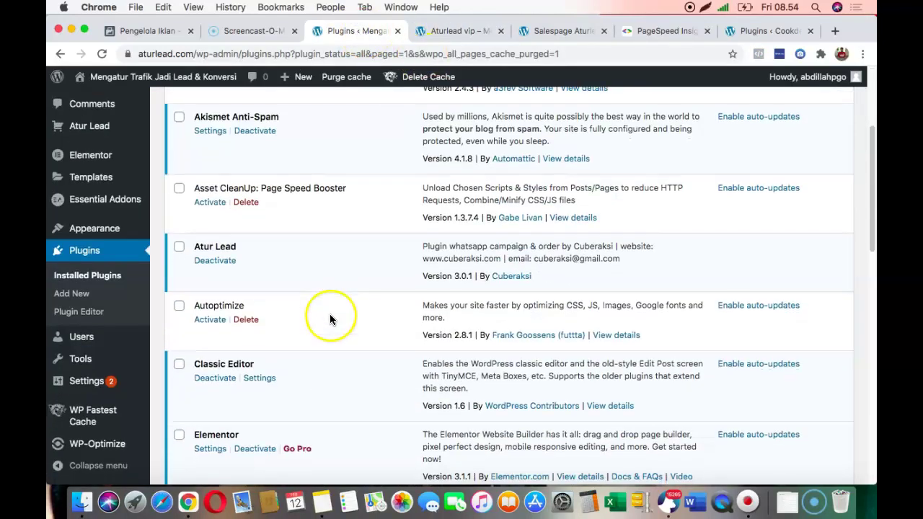
scroll(328, 313, down, 5)
scroll(325, 309, down, 2)
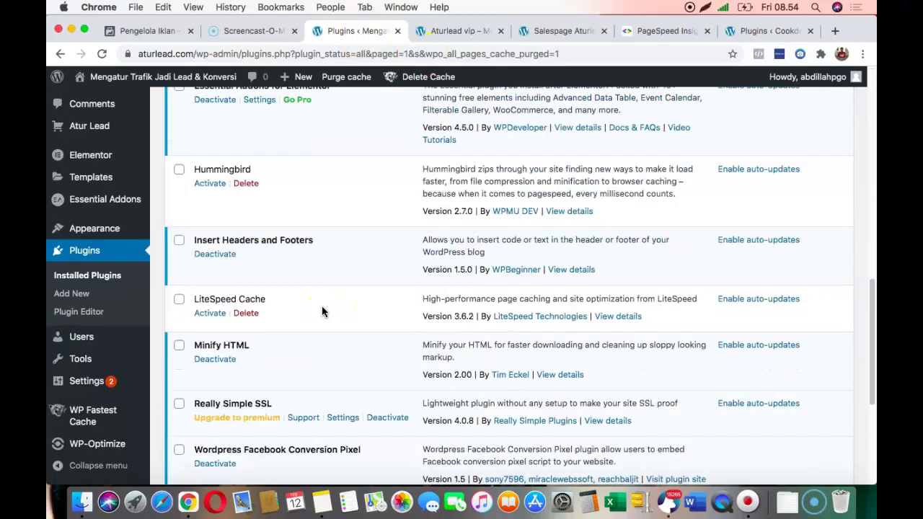
scroll(321, 306, up, 10)
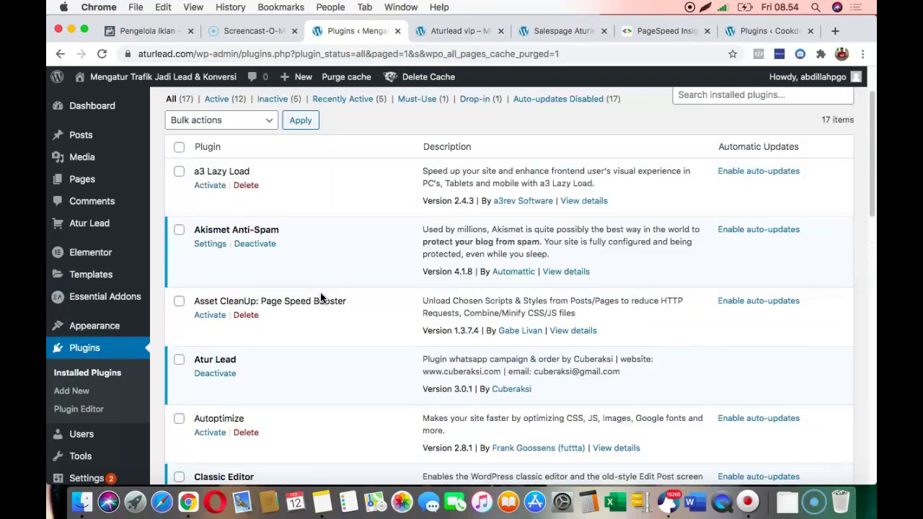
scroll(278, 350, down, 8)
scroll(278, 355, down, 6)
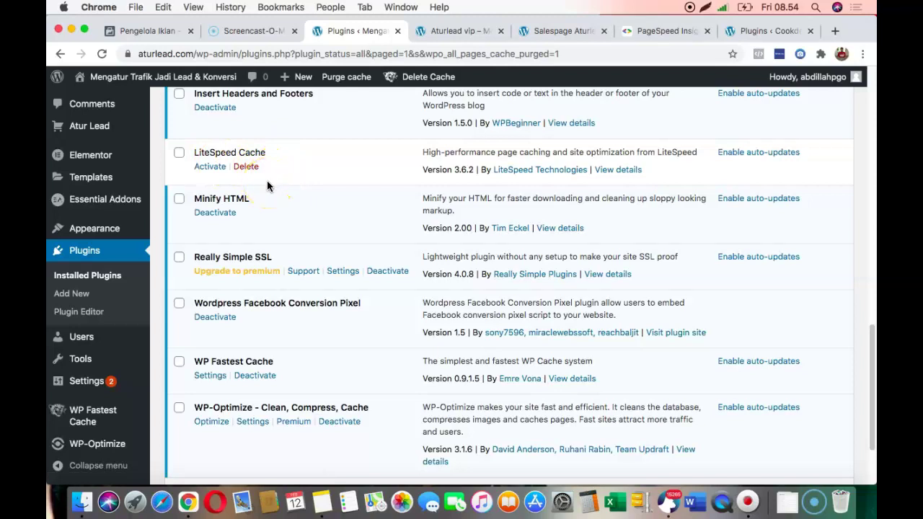
scroll(272, 194, down, 3)
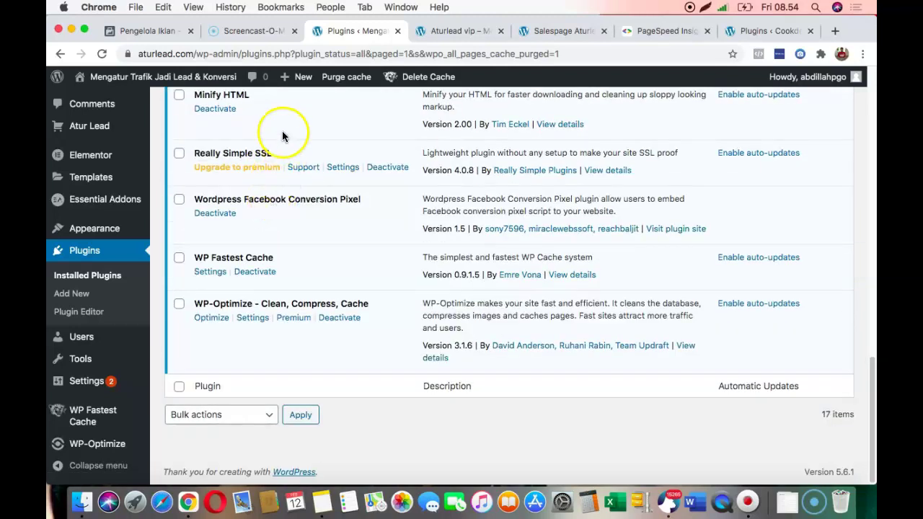
scroll(283, 136, up, 3)
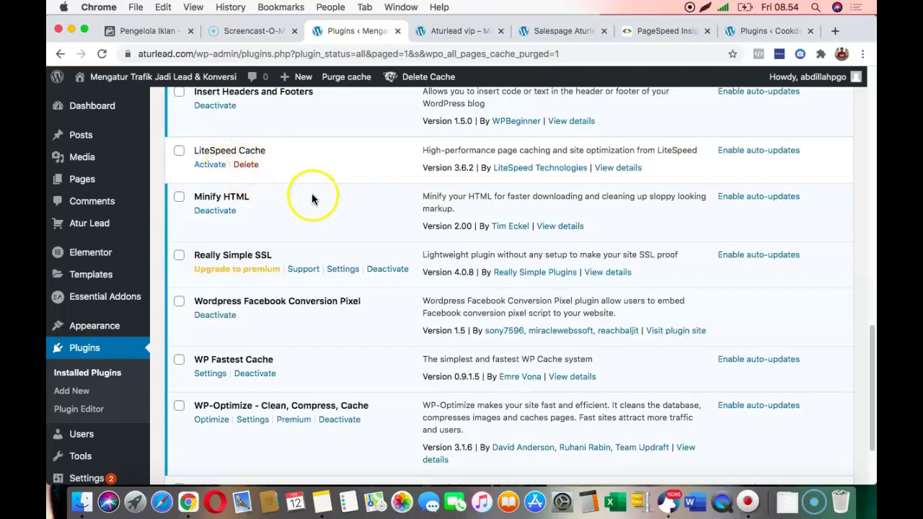
scroll(341, 201, up, 1)
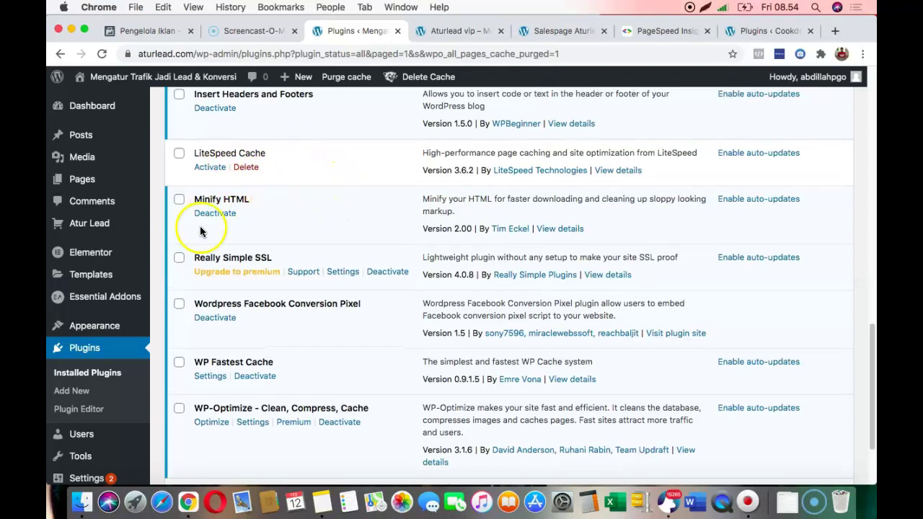
scroll(315, 339, down, 3)
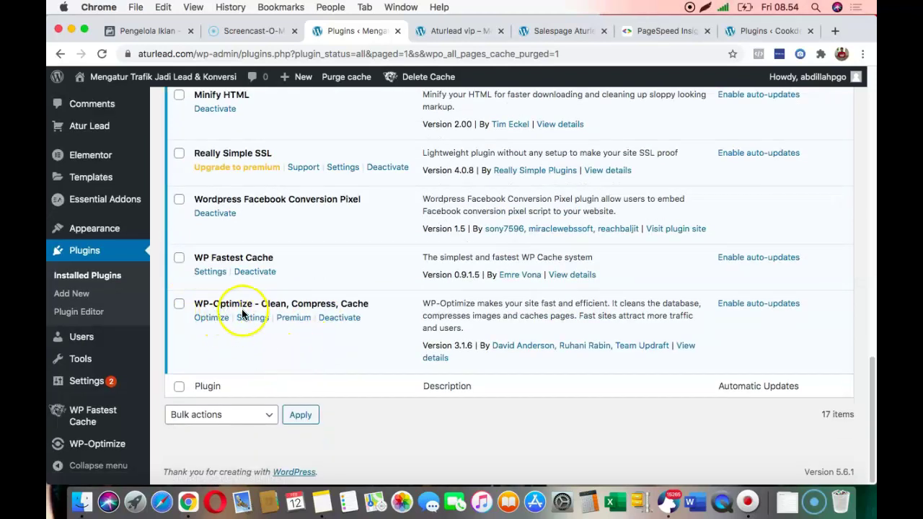
scroll(334, 288, up, 1)
scroll(334, 288, up, 2)
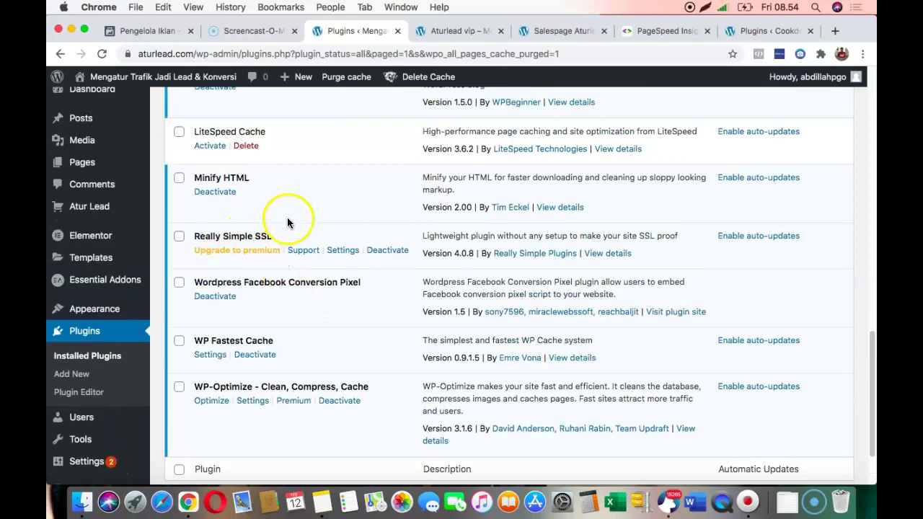
scroll(296, 213, up, 3)
scroll(309, 229, up, 9)
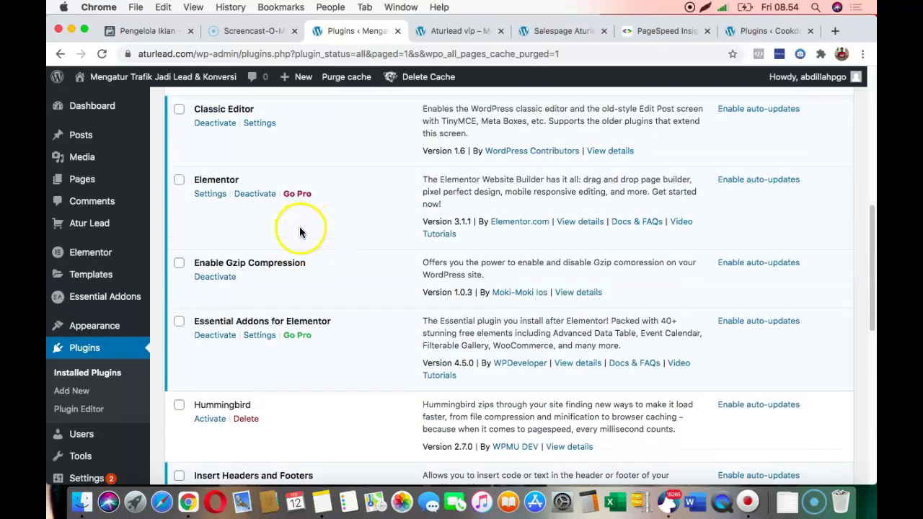
scroll(245, 263, up, 3)
scroll(213, 316, up, 1)
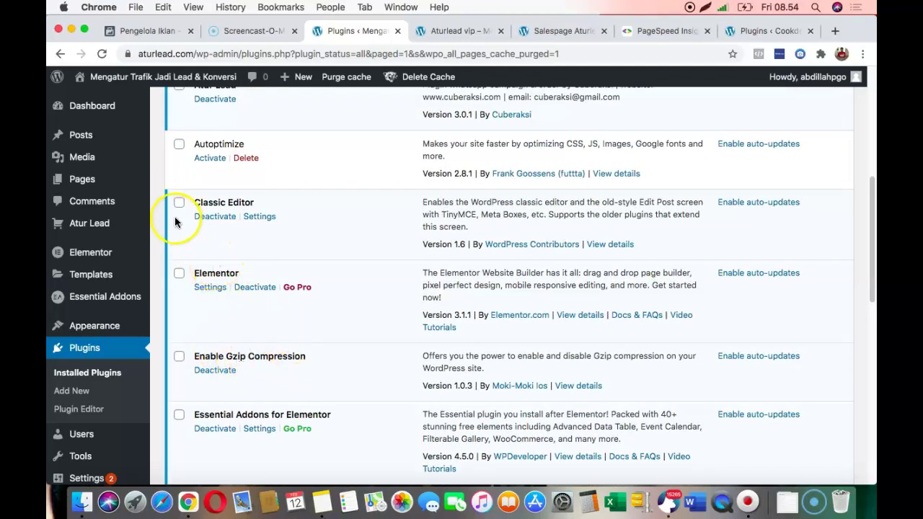
scroll(192, 223, up, 2)
scroll(249, 190, up, 6)
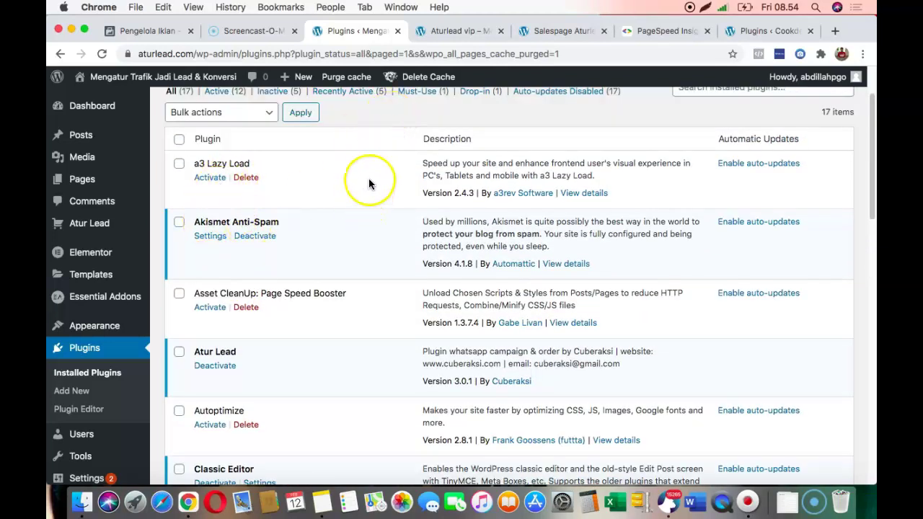
Reload the aturlead.com/vip page and view its desktop and mobile results in PageSpeed Insights
click(450, 32)
click(104, 54)
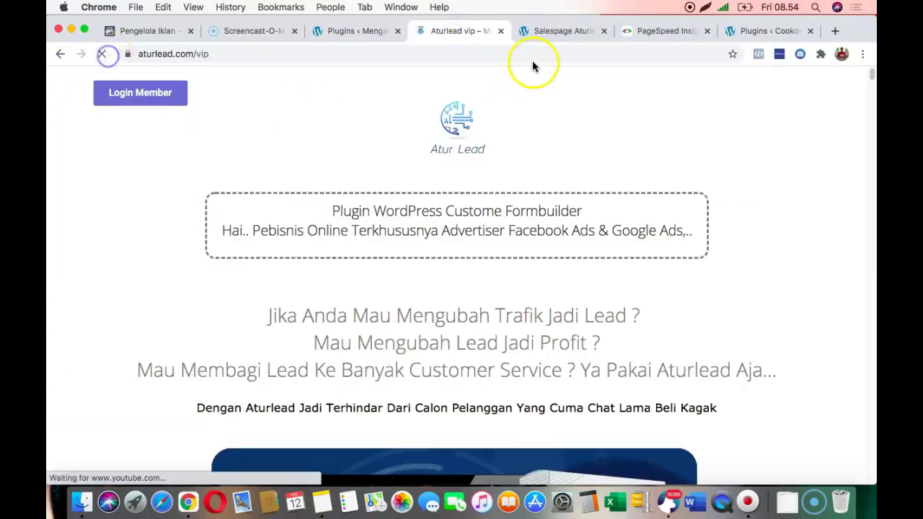
click(665, 32)
click(175, 185)
click(99, 183)
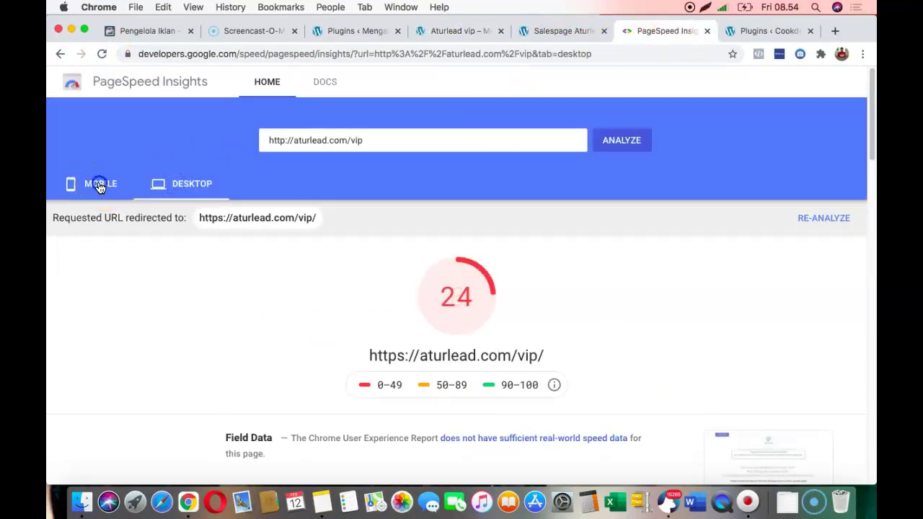
click(622, 142)
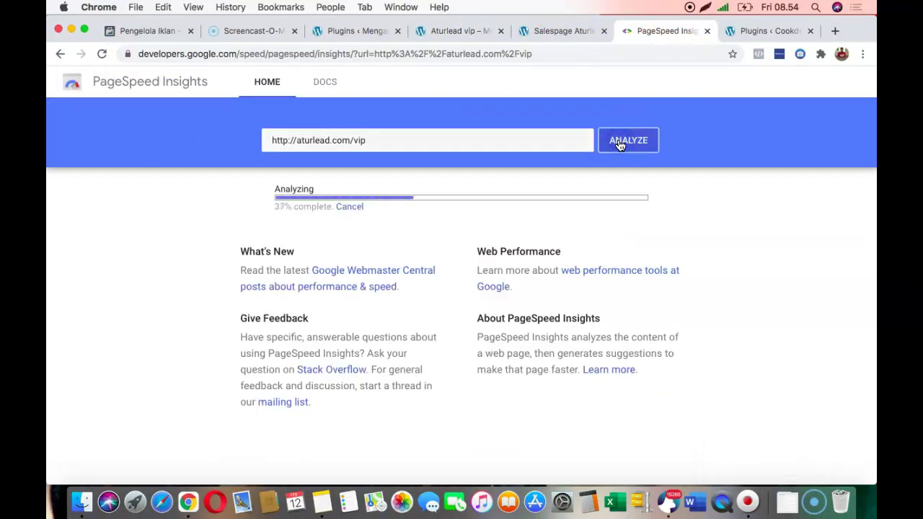
click(359, 31)
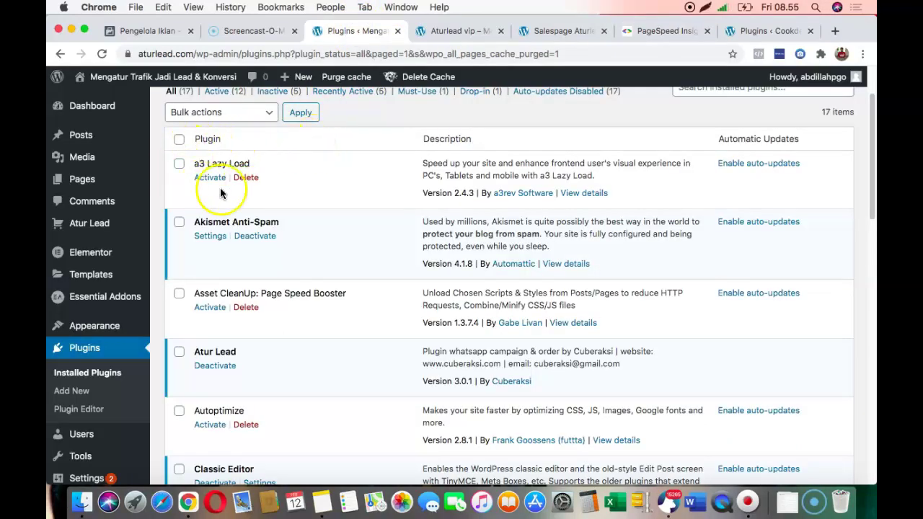
click(468, 31)
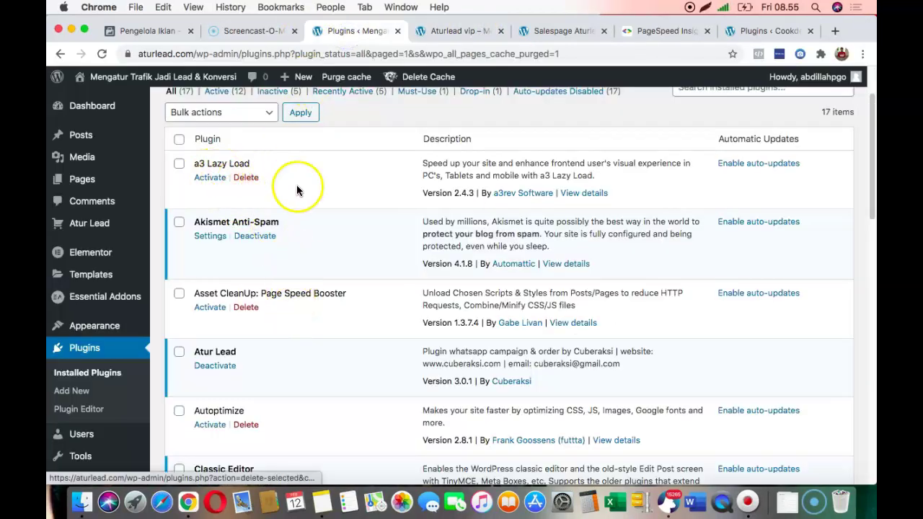
scroll(308, 198, down, 2)
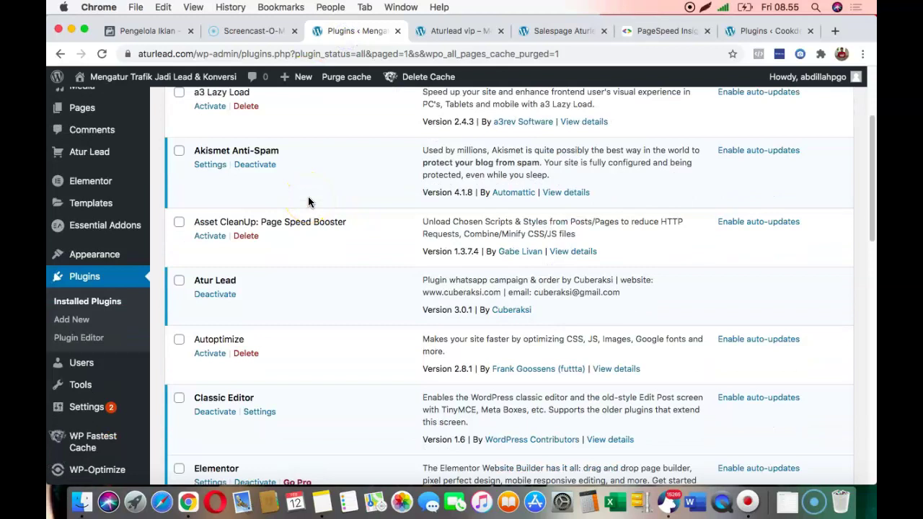
scroll(310, 198, up, 1)
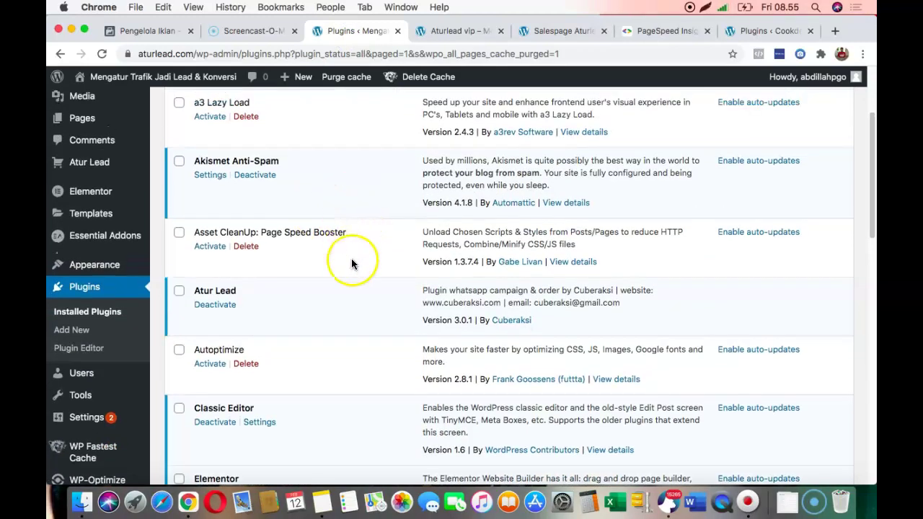
scroll(352, 242, up, 2)
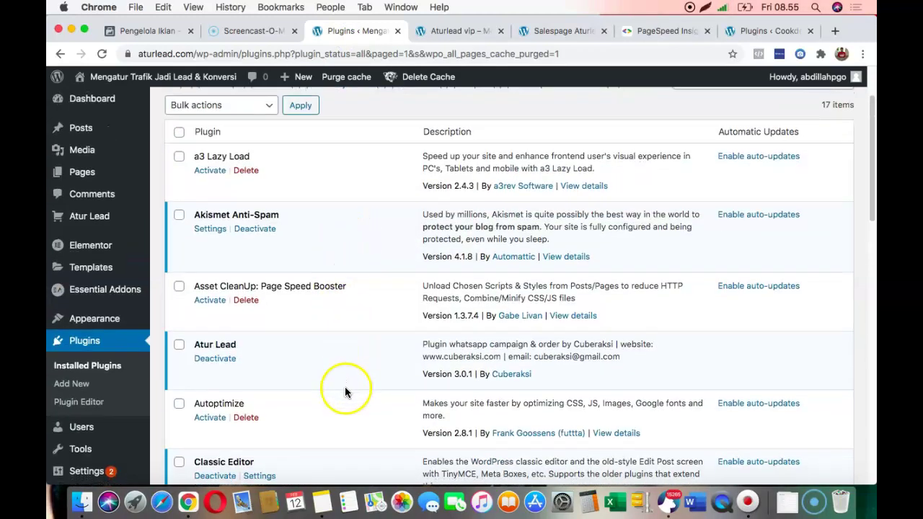
scroll(344, 386, down, 10)
scroll(346, 399, down, 5)
scroll(371, 209, up, 15)
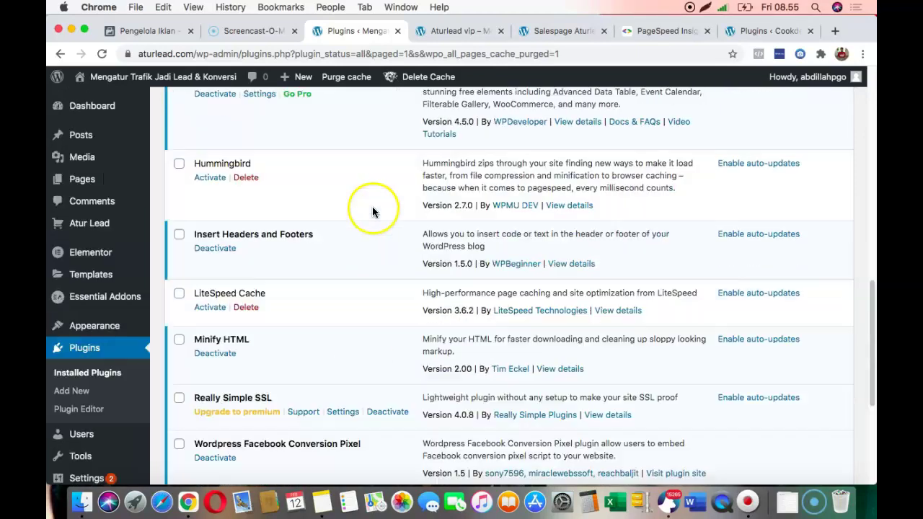
scroll(372, 207, up, 2)
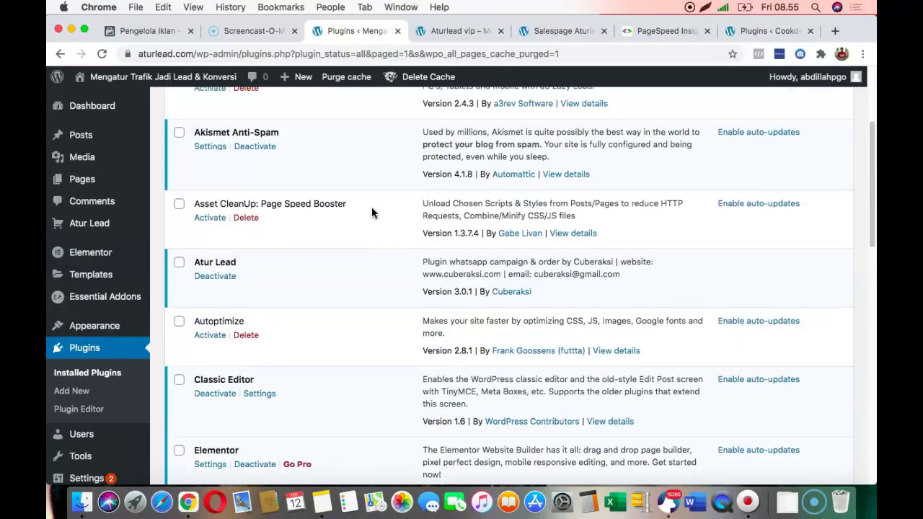
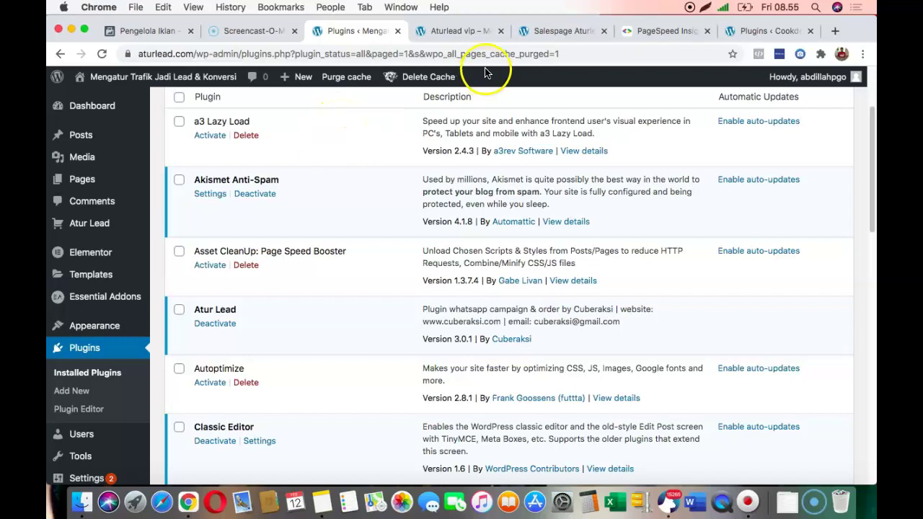
click(652, 30)
click(200, 186)
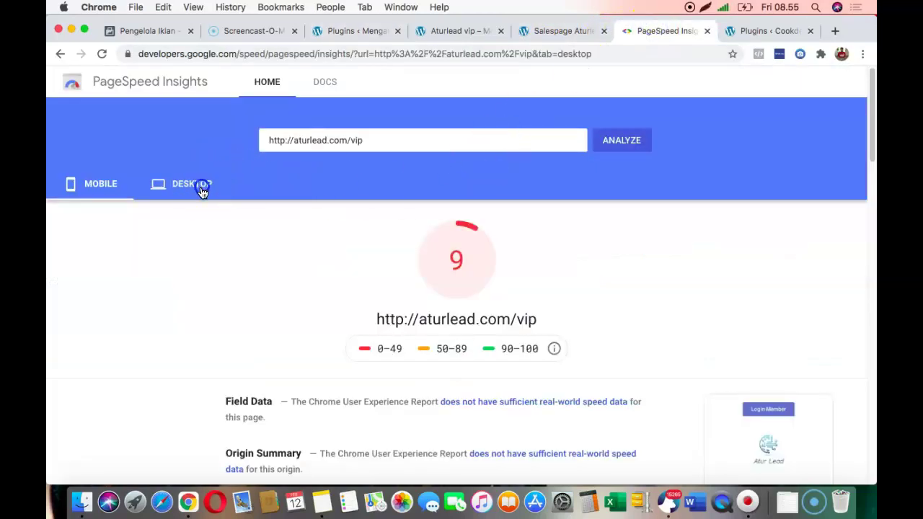
click(77, 189)
click(169, 183)
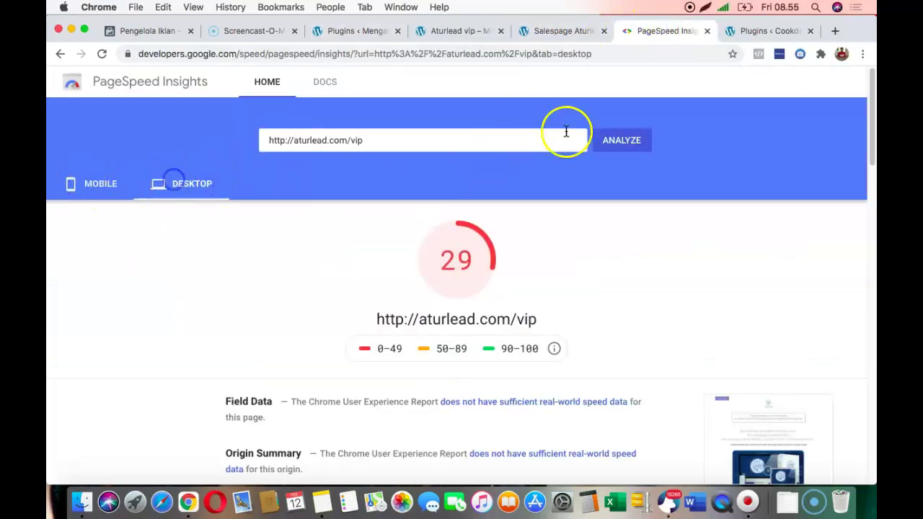
click(624, 140)
click(465, 30)
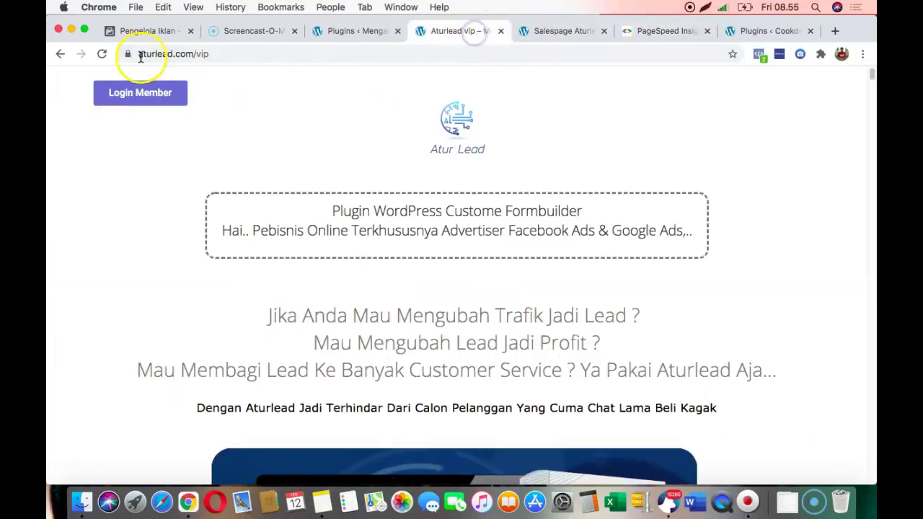
click(102, 53)
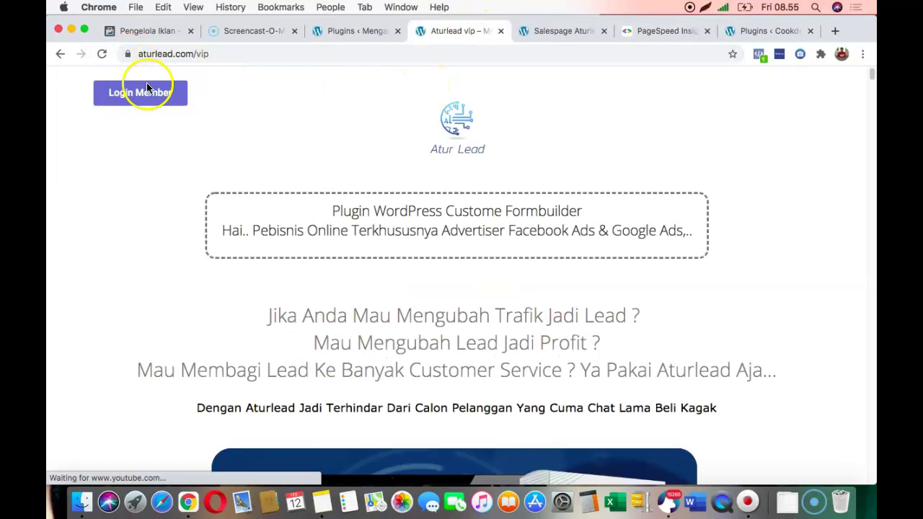
click(101, 58)
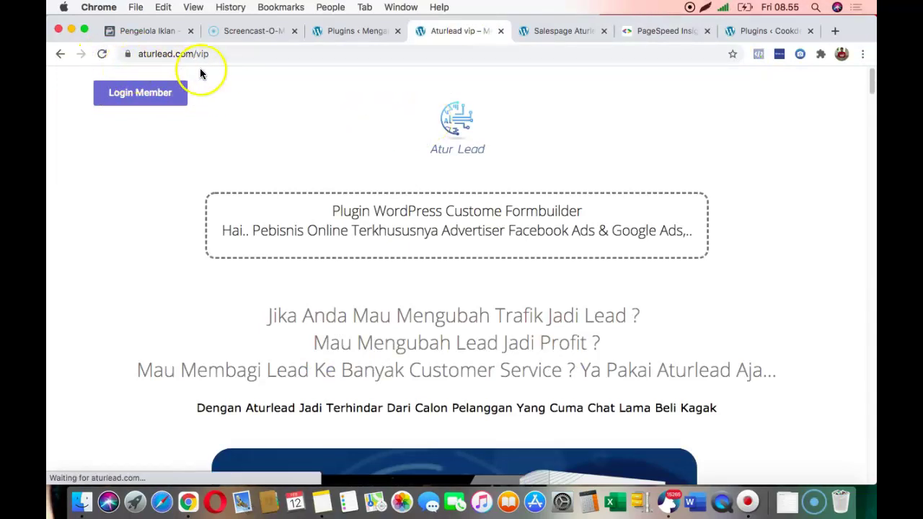
click(264, 57)
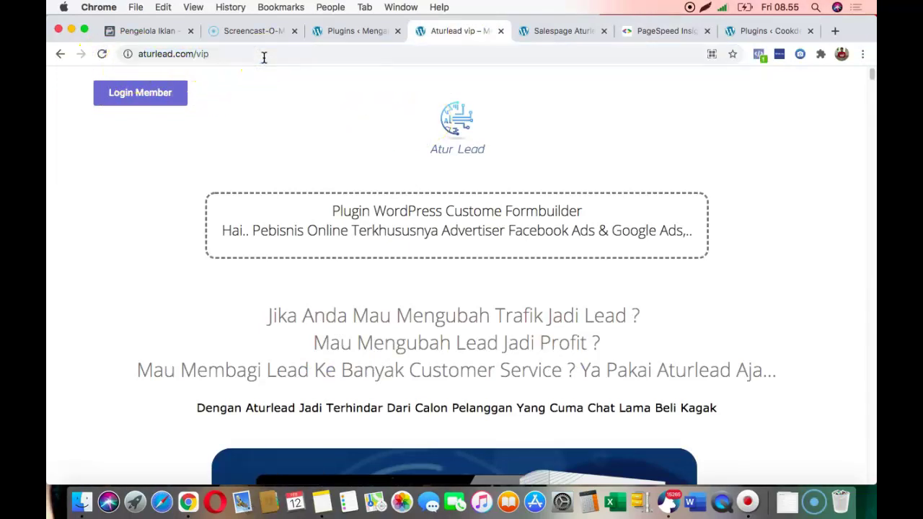
click(255, 49)
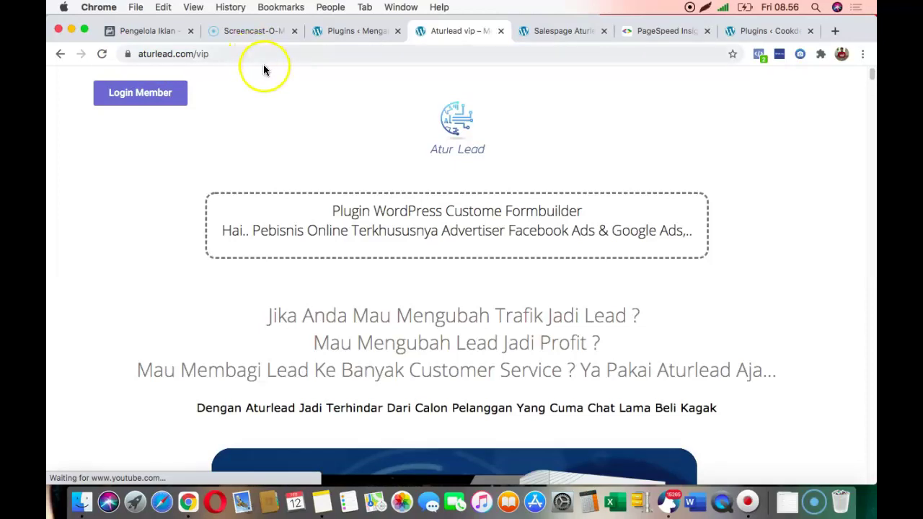
click(647, 33)
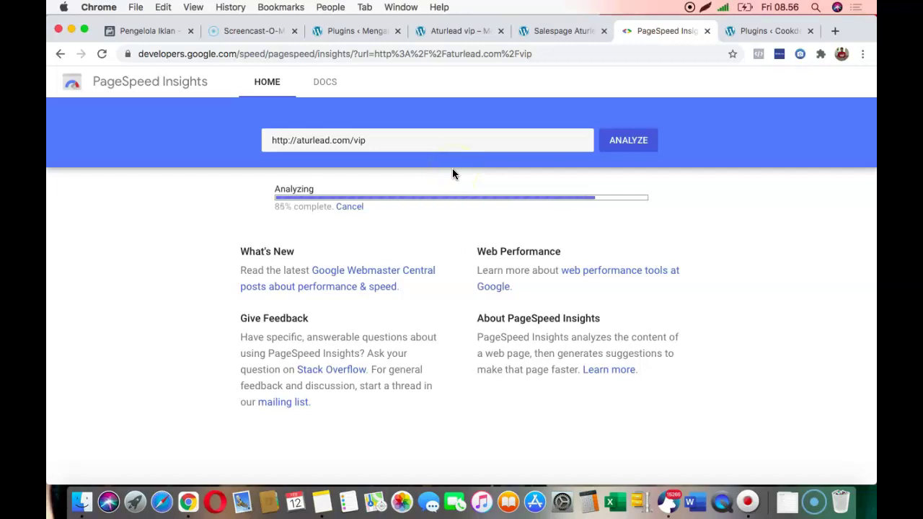
click(459, 31)
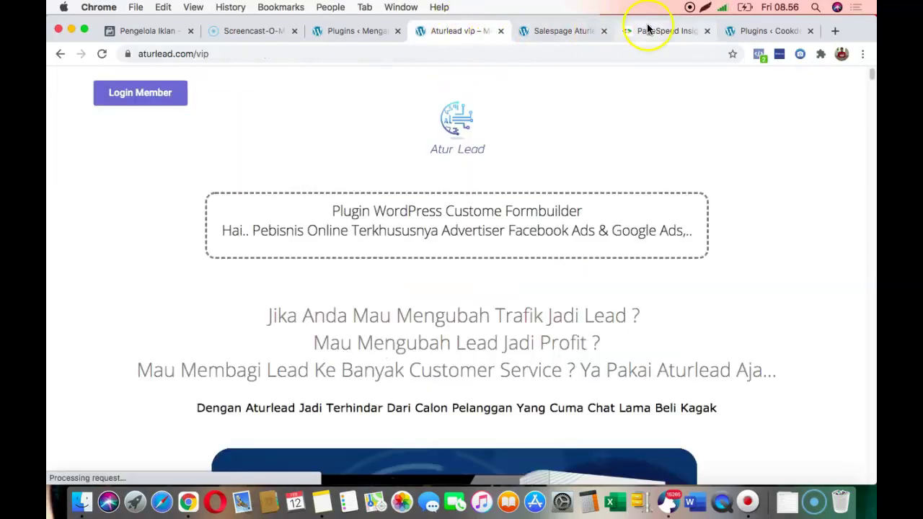
click(647, 30)
click(193, 186)
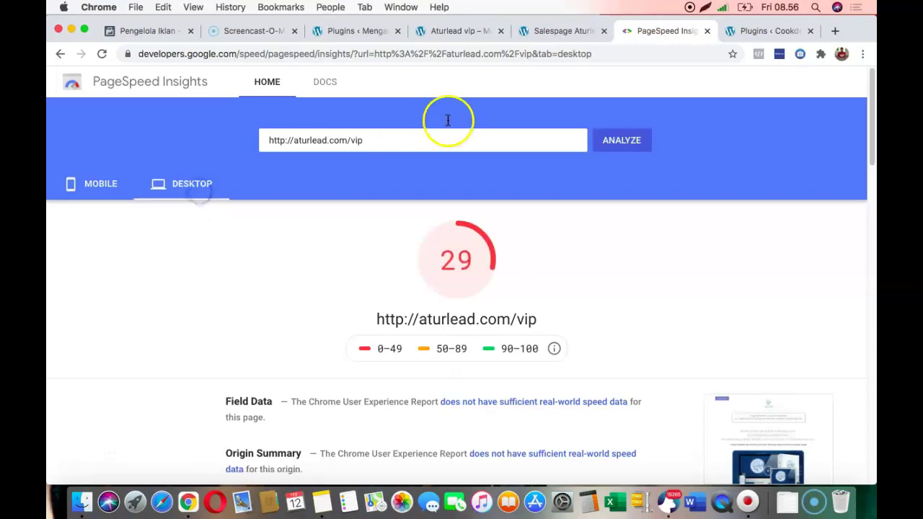
click(436, 31)
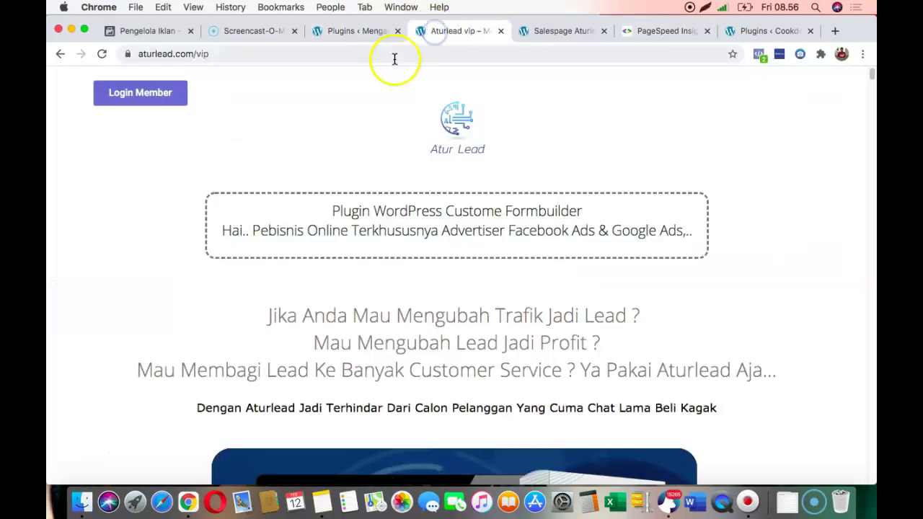
click(649, 31)
drag(350, 141, 410, 142)
key(BackSpace)
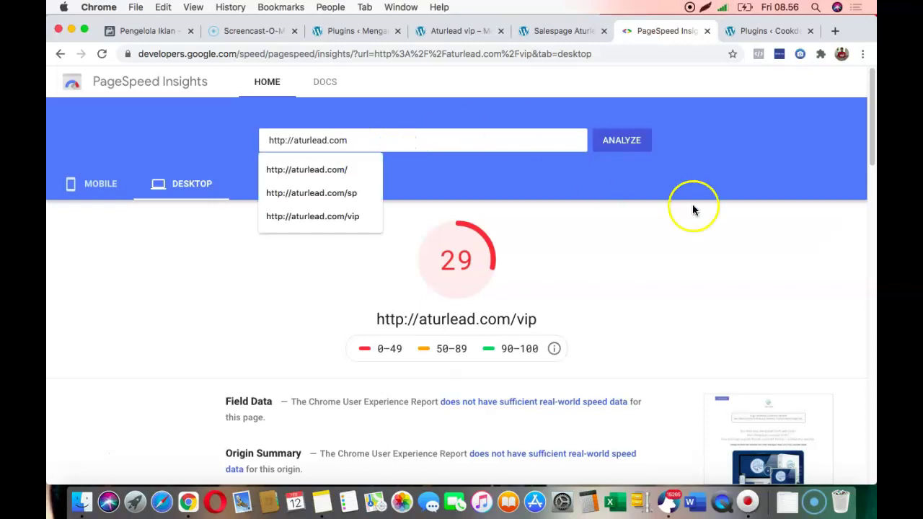
click(627, 140)
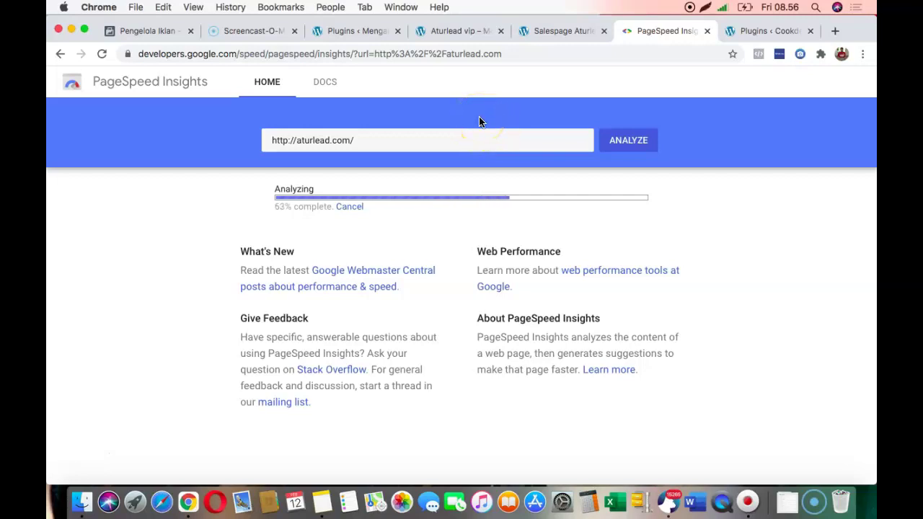
Activate the a3 Lazy Load plugin on aturlead.com and open its settings
click(361, 31)
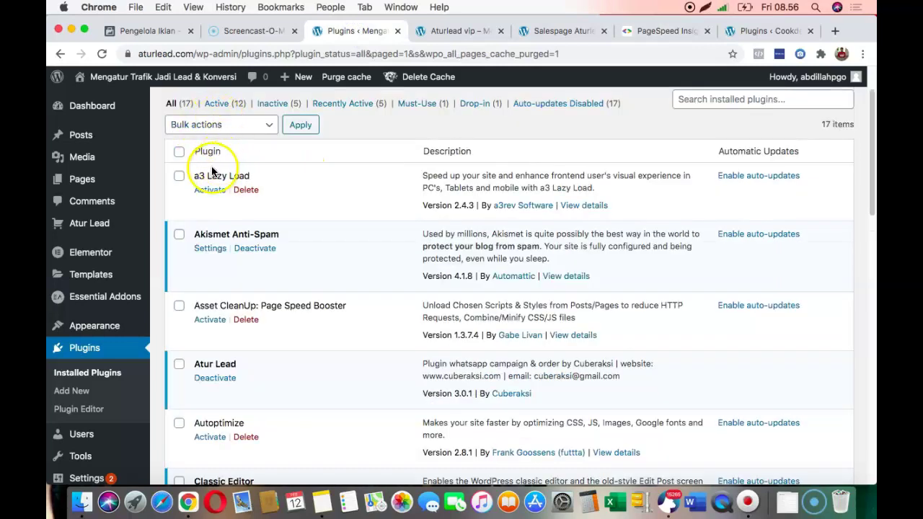
click(210, 190)
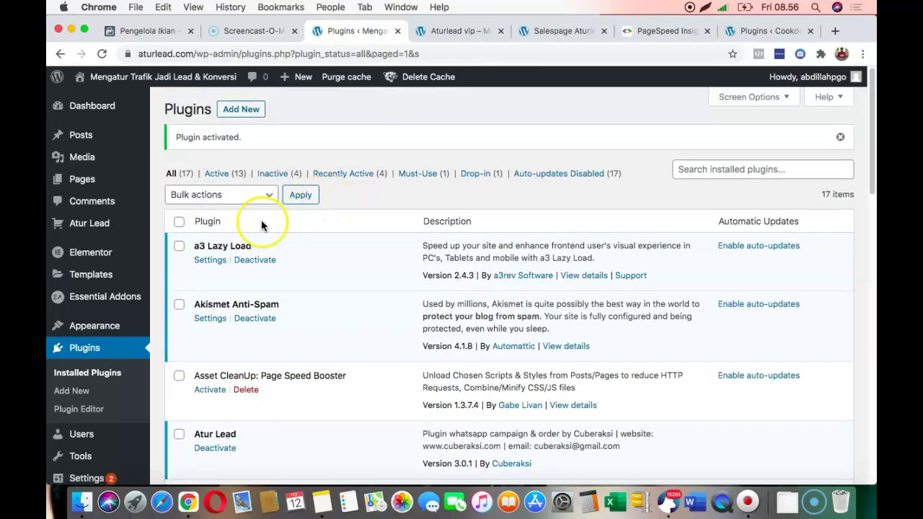
click(209, 260)
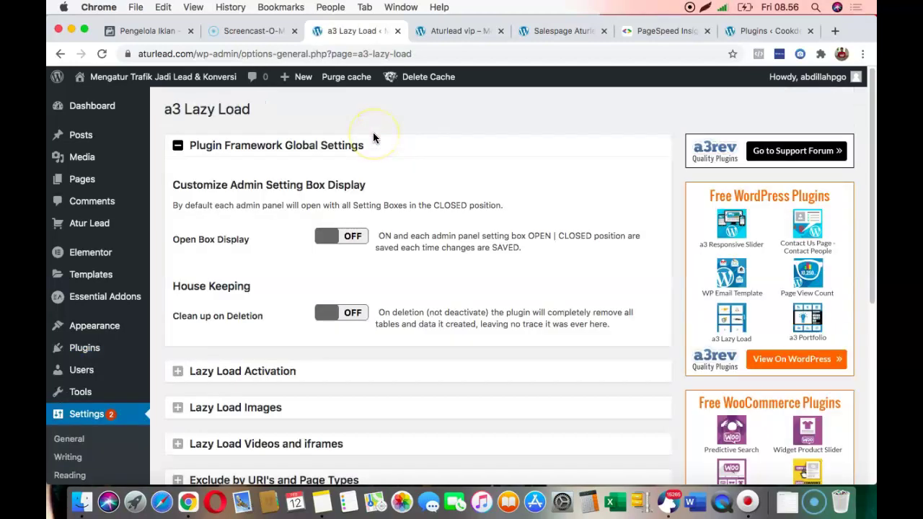
Turn on lazy loading for video and iframes and check its content, widget and noscript options
scroll(433, 310, down, 5)
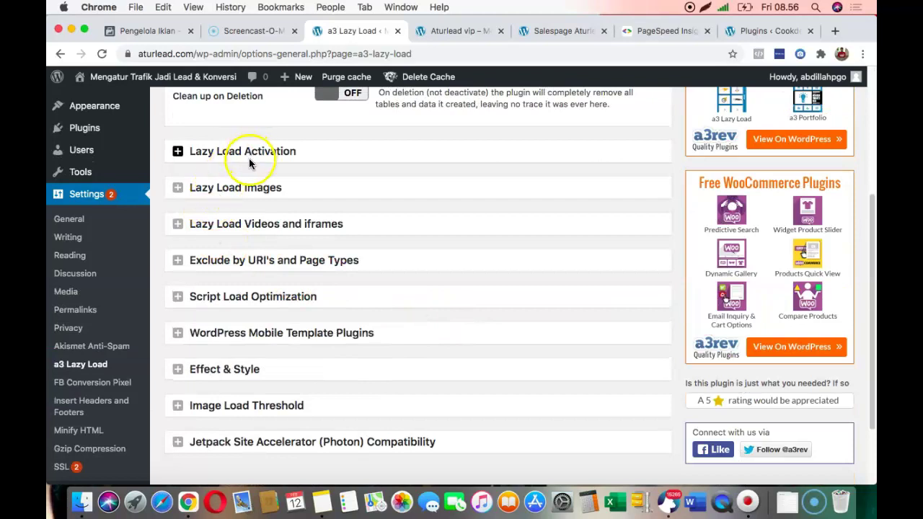
click(241, 229)
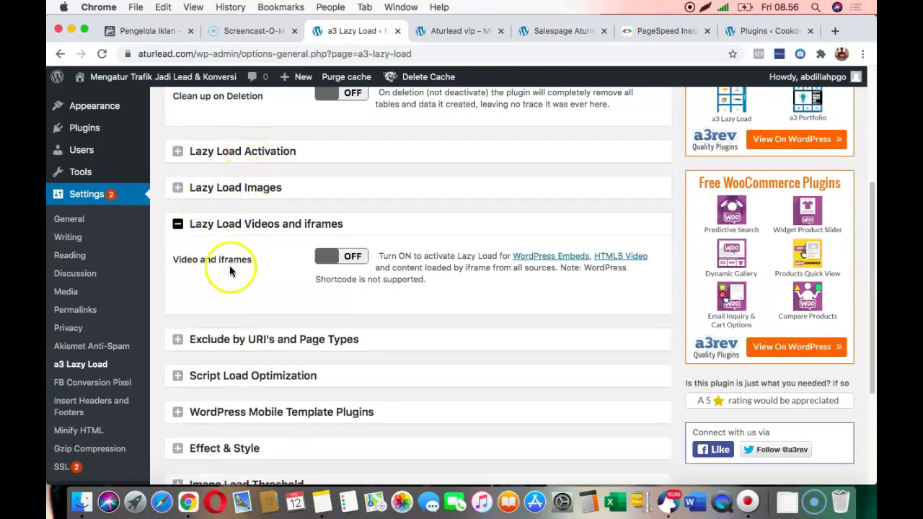
click(352, 261)
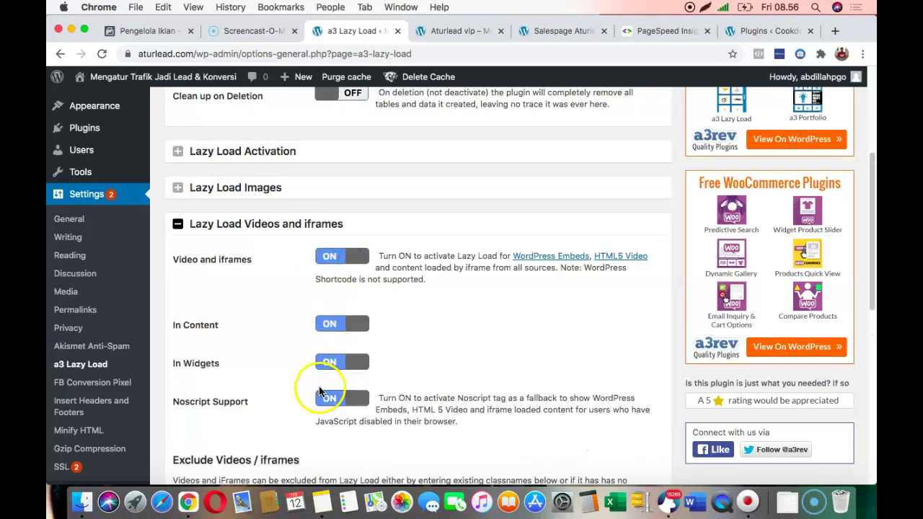
scroll(256, 348, down, 4)
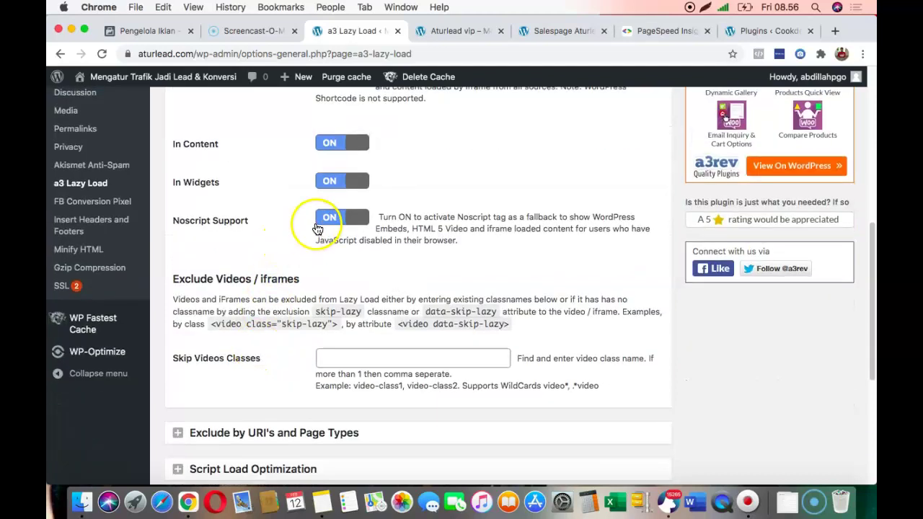
Expand the Lazy Load Images settings, collapse Plugin Framework Global Settings and save the a3 Lazy Load changes
scroll(334, 225, up, 7)
click(274, 326)
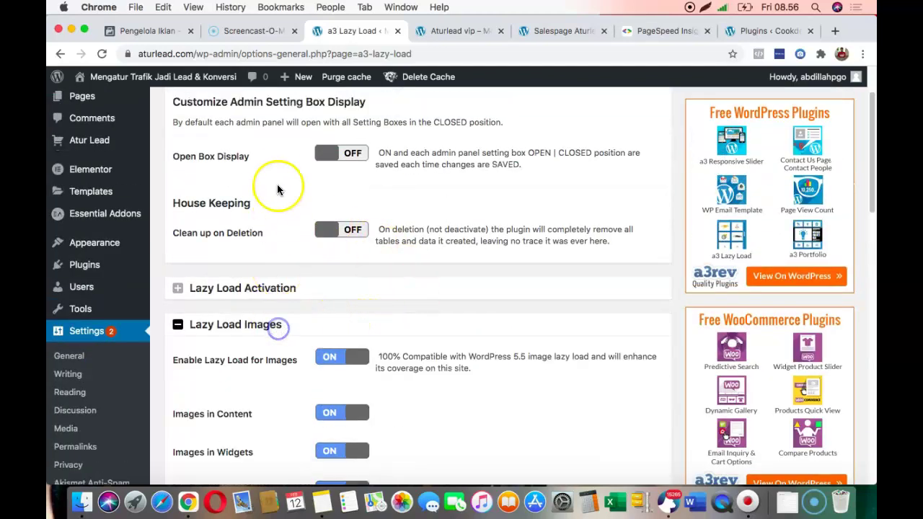
scroll(276, 176, up, 2)
click(300, 149)
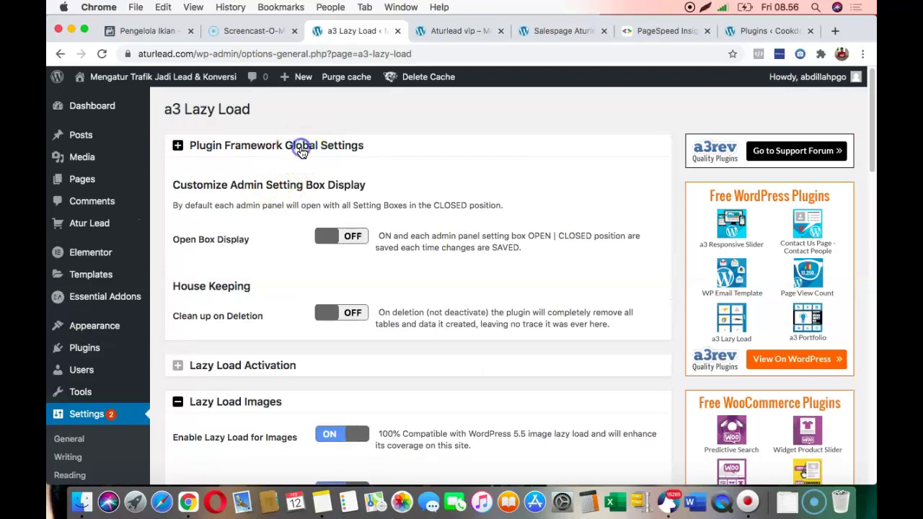
scroll(274, 352, down, 15)
click(200, 427)
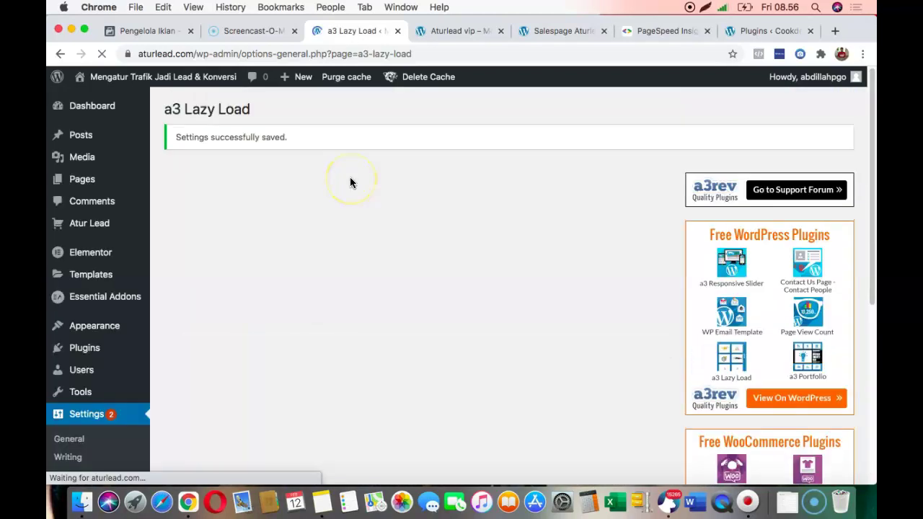
Review the saved Lazy Load Images options and collapse that section
scroll(207, 292, down, 3)
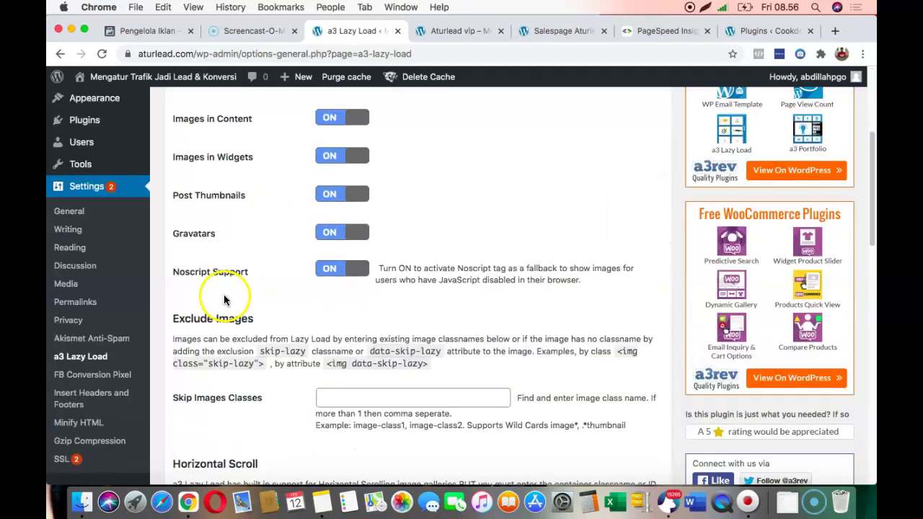
scroll(233, 209, up, 5)
scroll(268, 299, down, 1)
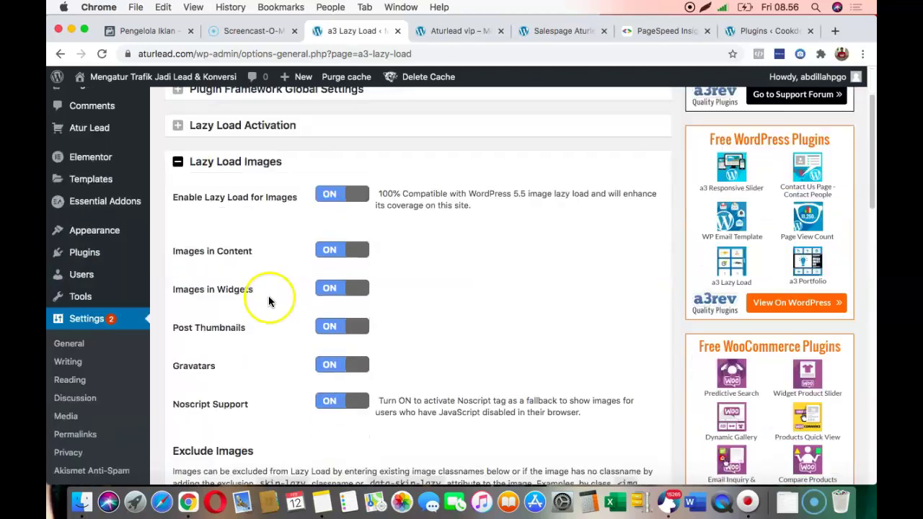
scroll(268, 300, up, 1)
click(263, 259)
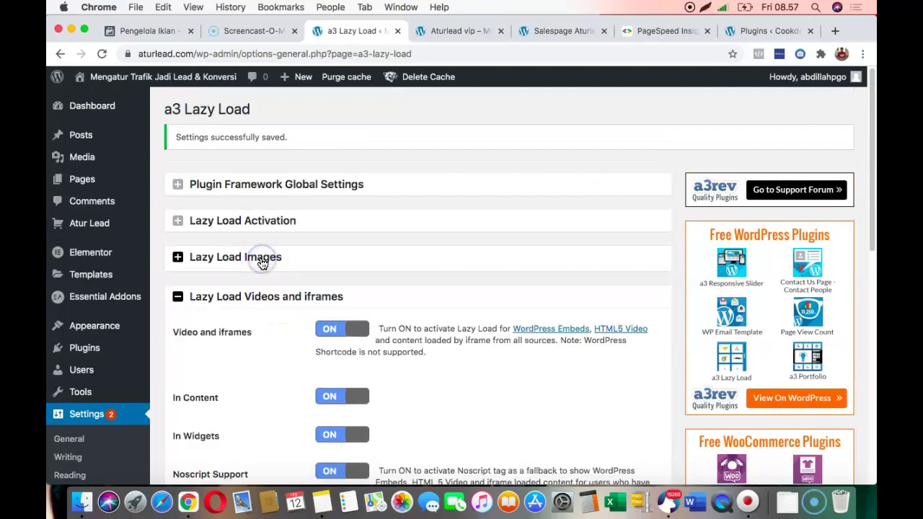
Turn off lazy loading for video and iframes and save the a3 Lazy Load changes
scroll(256, 330, down, 3)
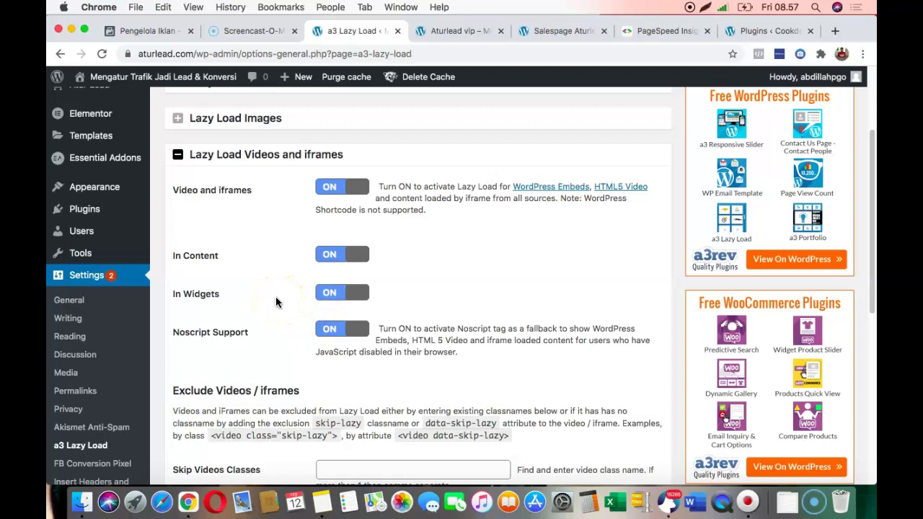
click(349, 195)
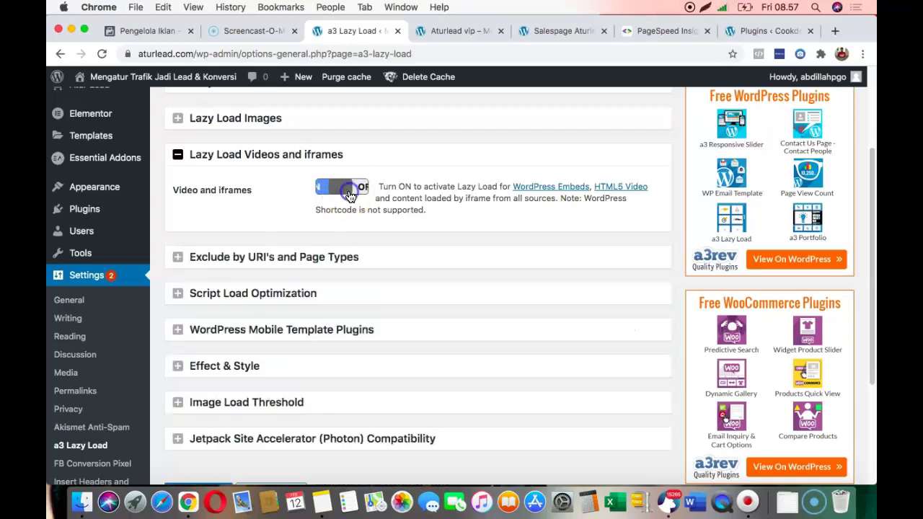
scroll(264, 295, down, 4)
click(199, 322)
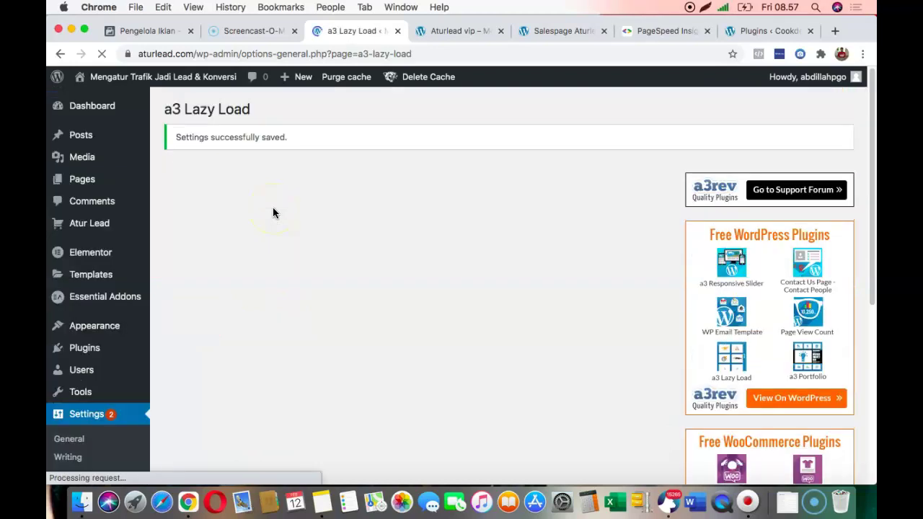
Collapse the Lazy Load Videos and iframes section and save the a3 Lazy Load settings again
click(291, 292)
scroll(375, 231, down, 10)
click(204, 256)
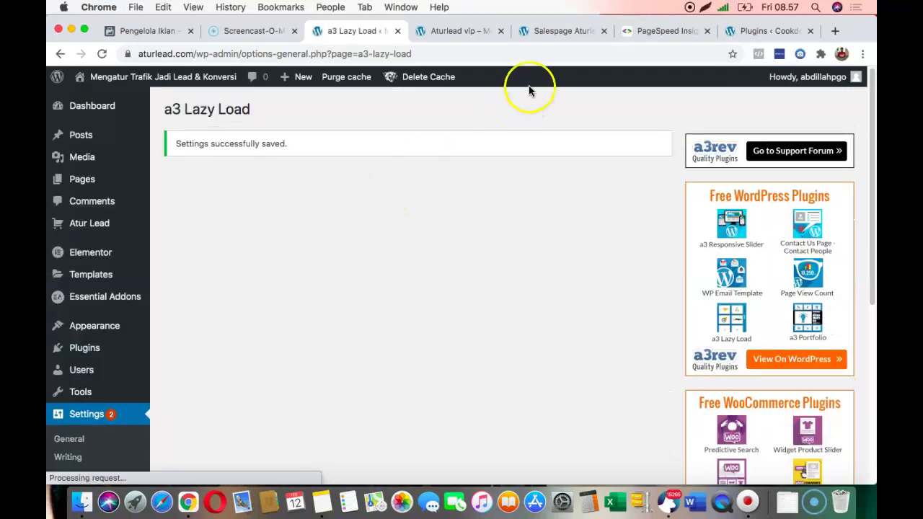
Reload the aturlead.com/vip page, and clear all of the site's cache along with the minified CSS/JS
click(469, 31)
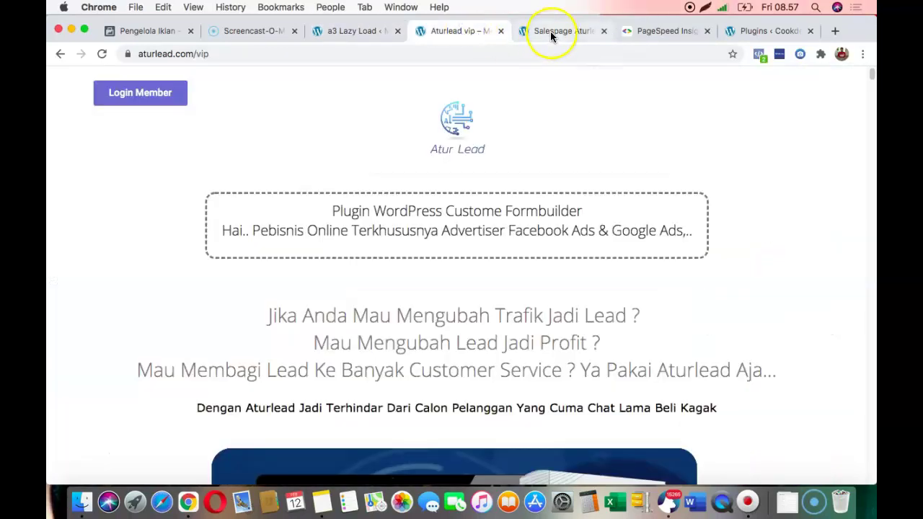
click(101, 55)
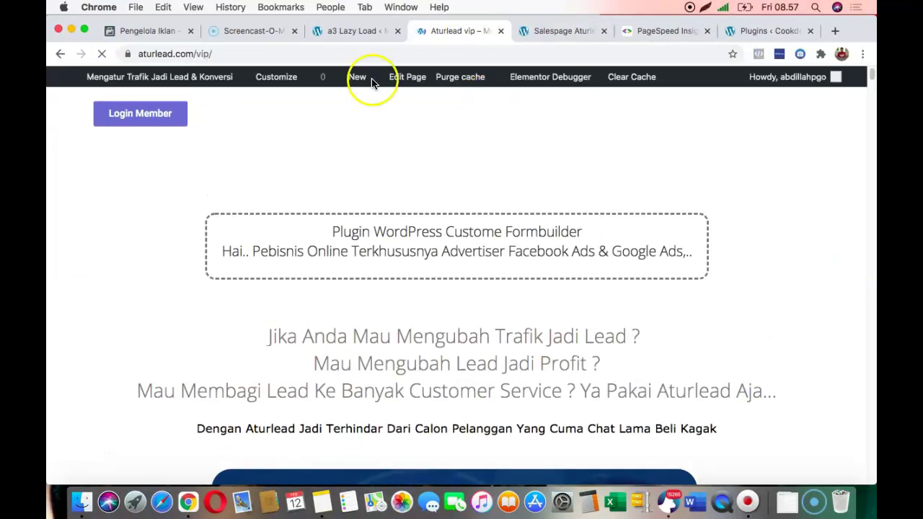
click(360, 29)
mouse_move(433, 77)
click(434, 100)
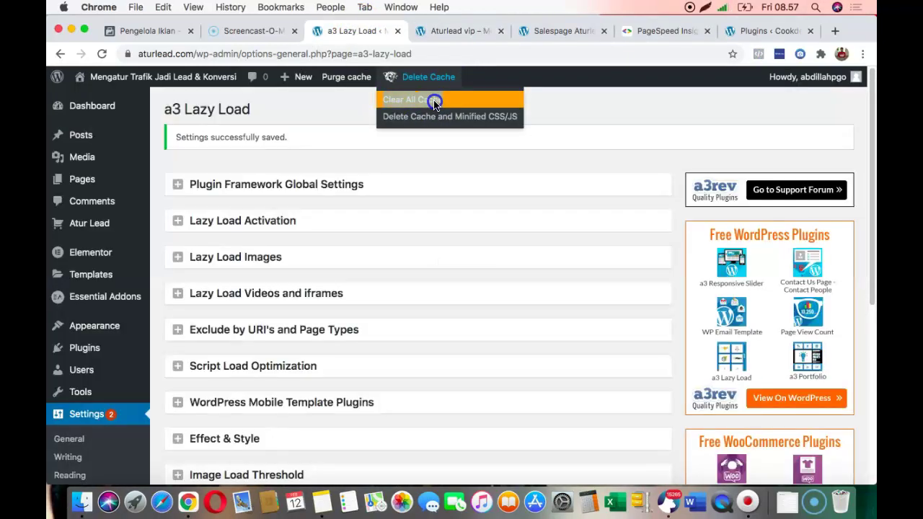
click(435, 119)
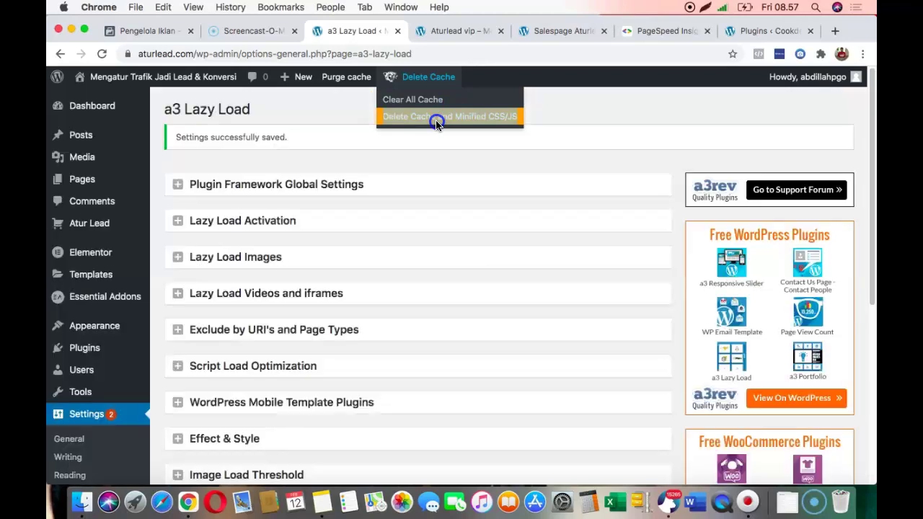
click(436, 120)
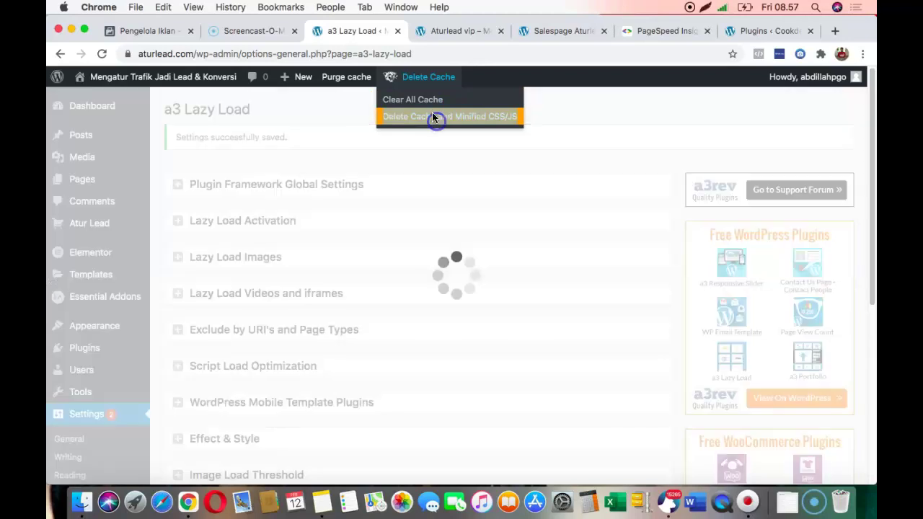
click(429, 101)
Purge the page cache for all pages of the site, repeating the purge once
mouse_move(341, 78)
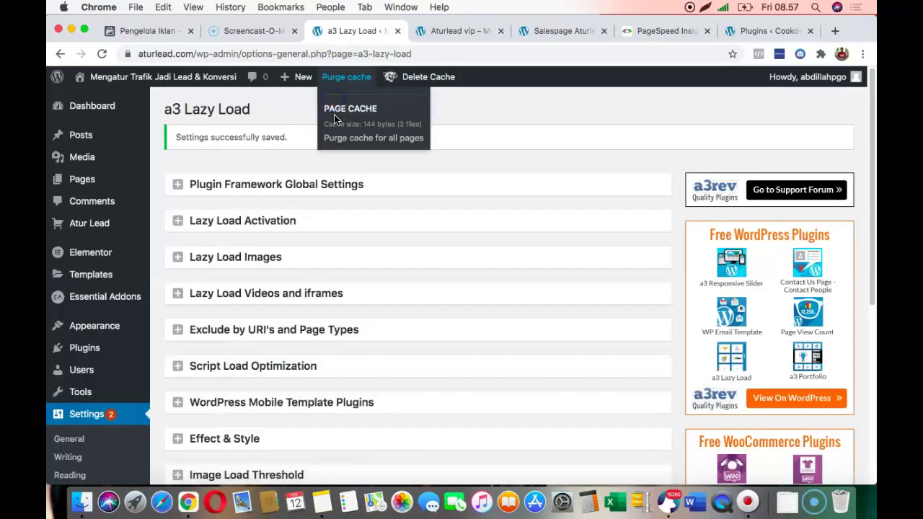
click(337, 139)
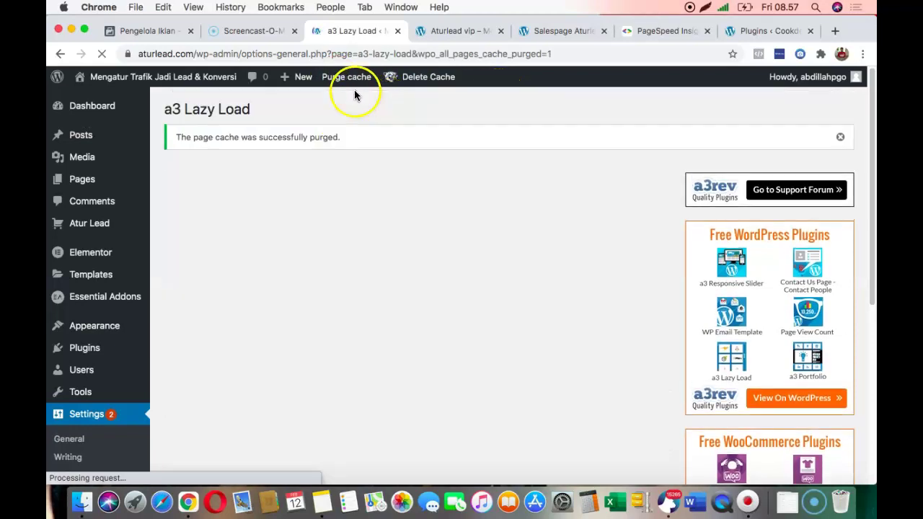
mouse_move(346, 77)
click(356, 139)
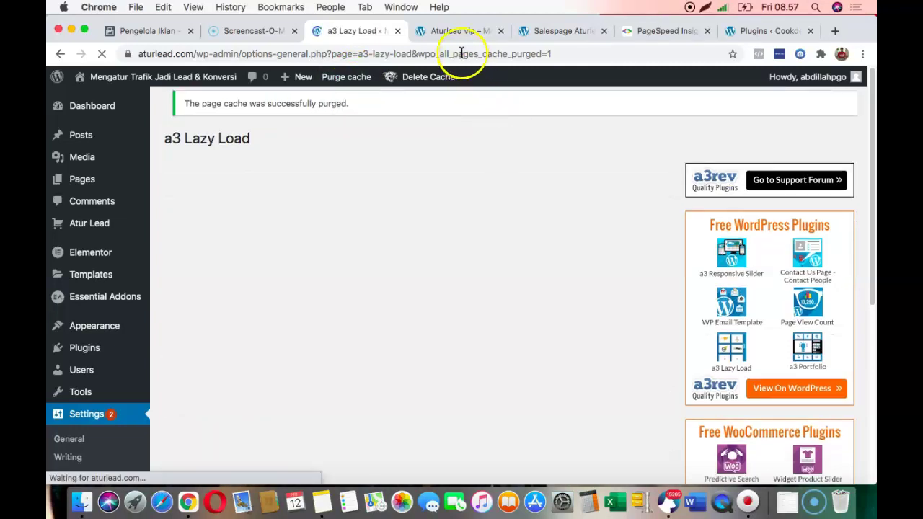
Switch to the aturlead.com/sp sales page and reload it
click(464, 33)
click(559, 32)
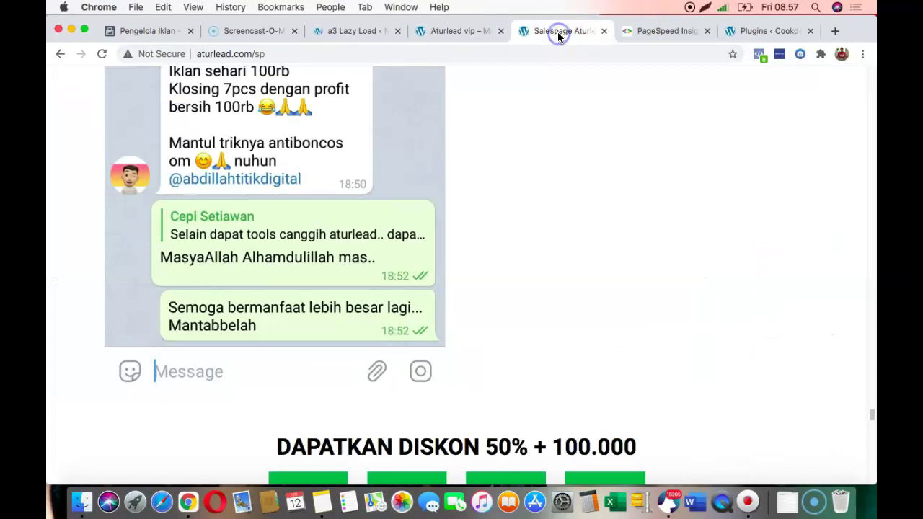
scroll(527, 134, down, 4)
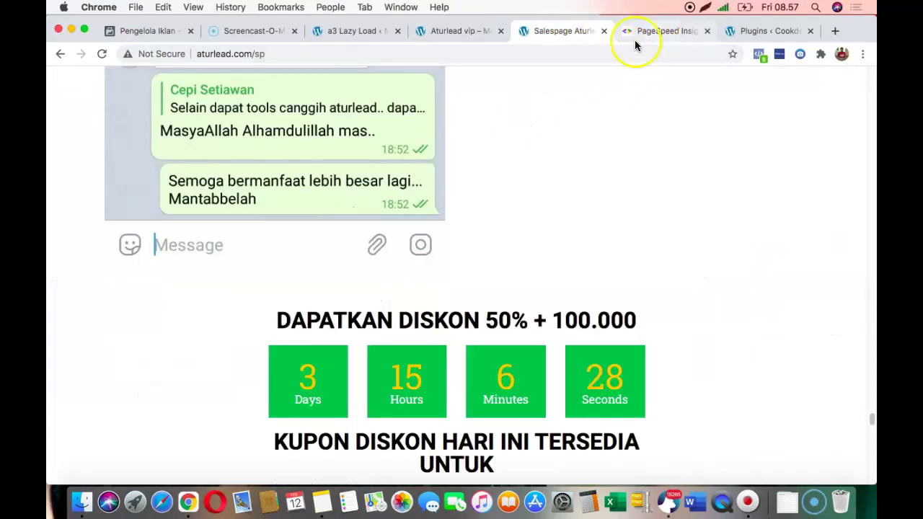
click(102, 53)
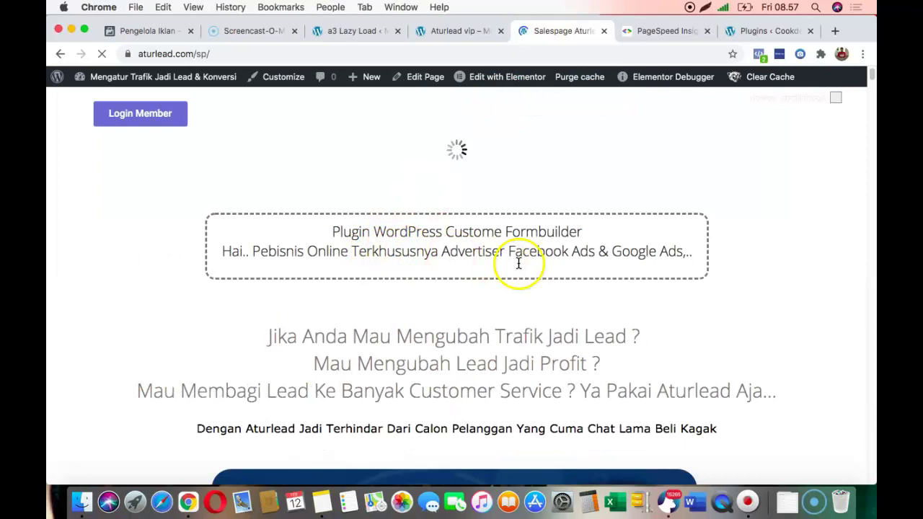
Examine how the demo videos, testimonial images and guarantee badge load along the sales page
scroll(517, 263, down, 10)
scroll(474, 259, down, 15)
scroll(474, 258, down, 5)
scroll(473, 256, up, 15)
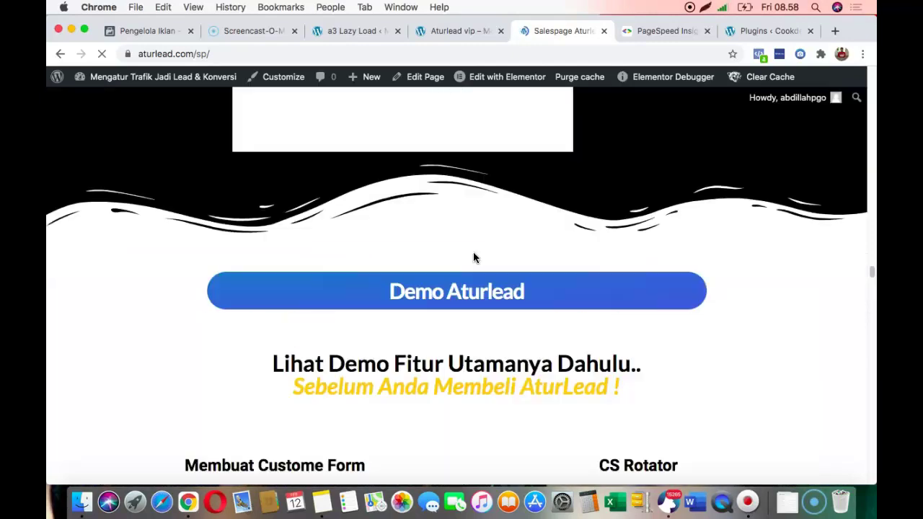
scroll(475, 255, down, 3)
scroll(473, 277, down, 5)
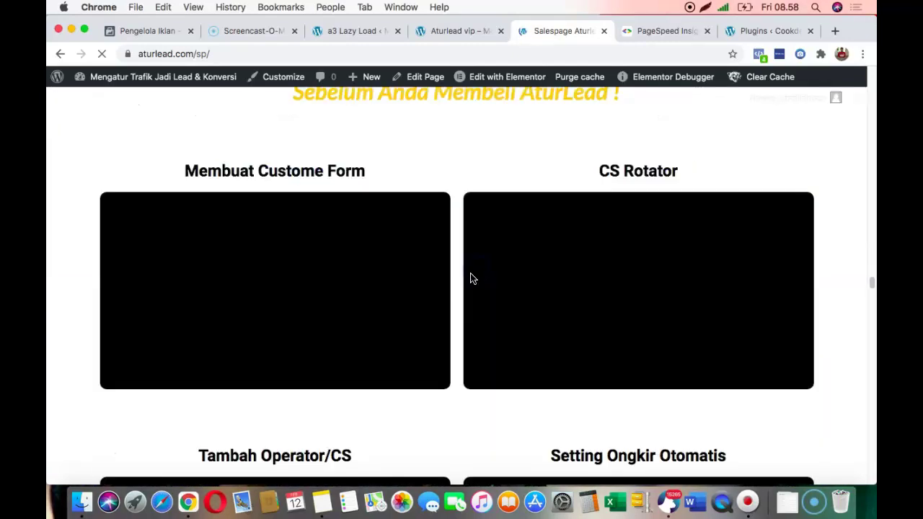
scroll(466, 310, down, 5)
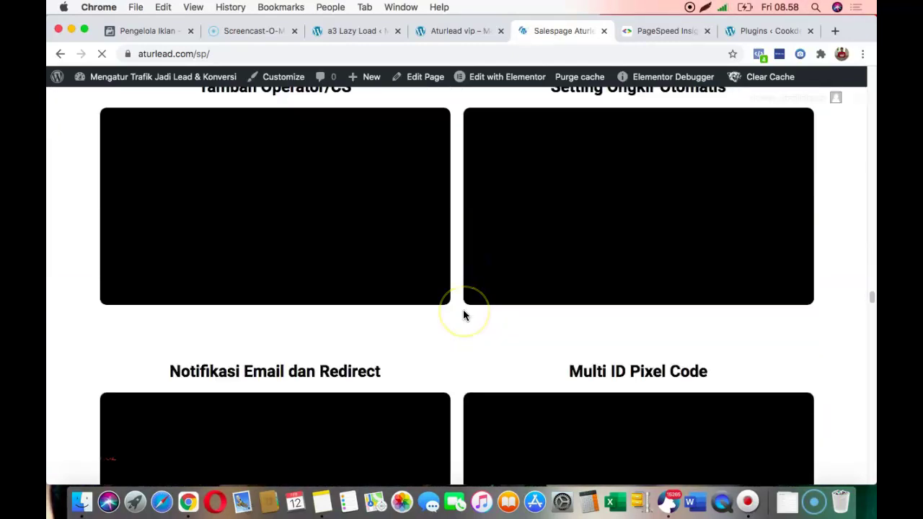
scroll(464, 316, up, 6)
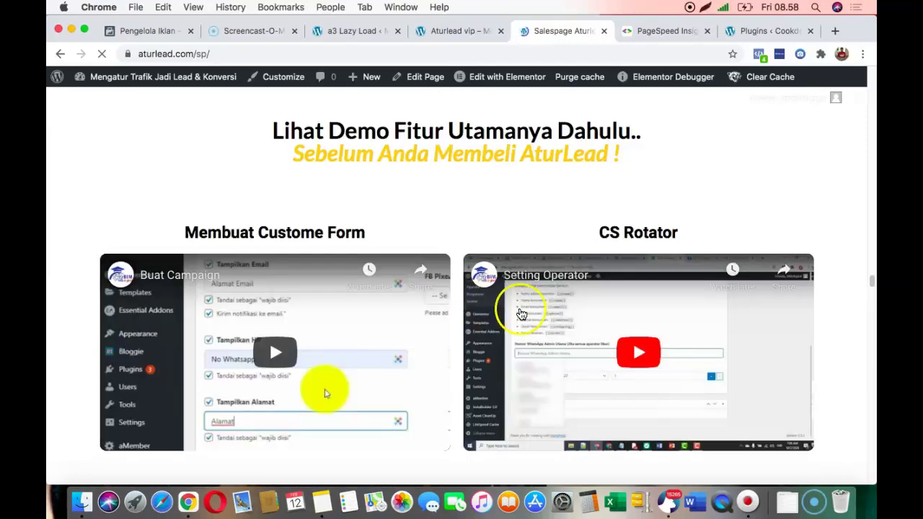
scroll(521, 313, down, 15)
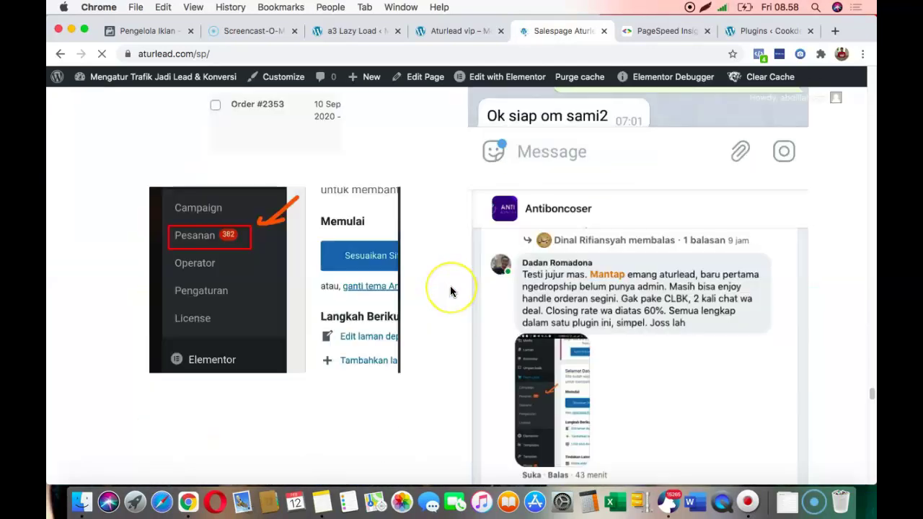
scroll(450, 286, down, 15)
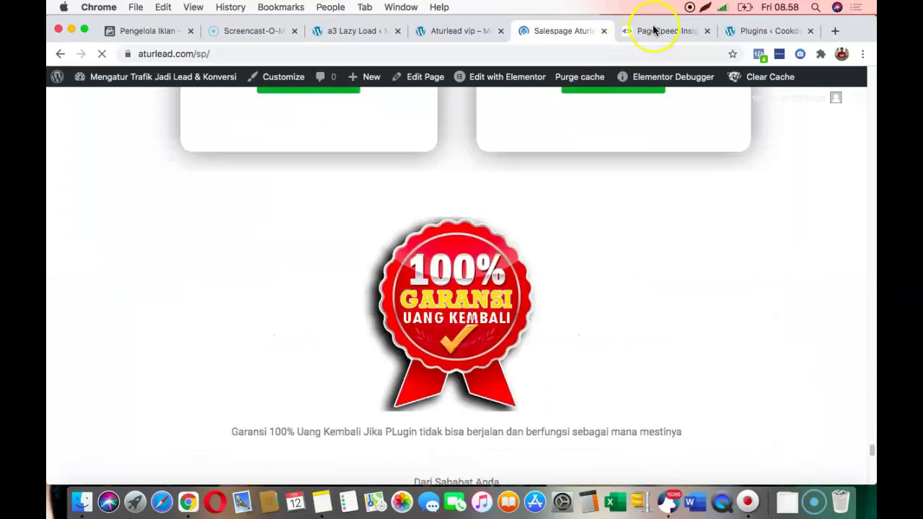
click(654, 31)
click(195, 184)
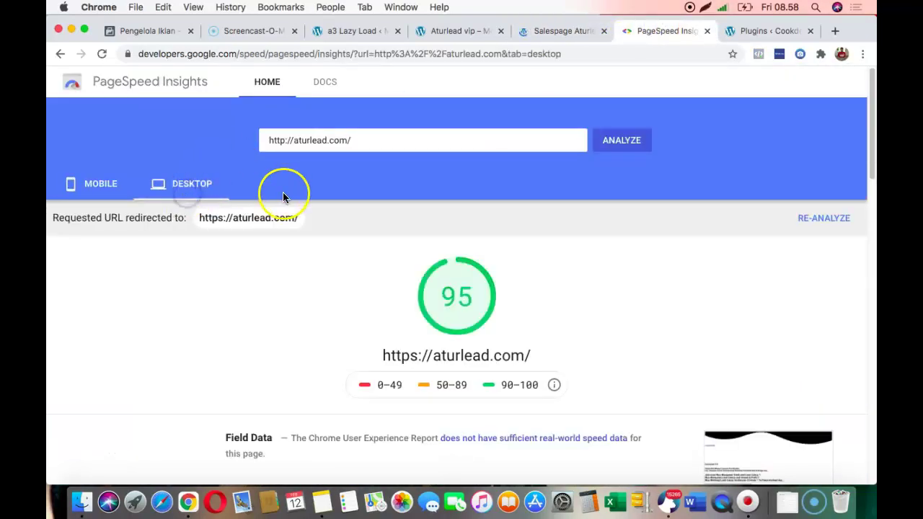
scroll(511, 262, down, 3)
scroll(332, 245, up, 3)
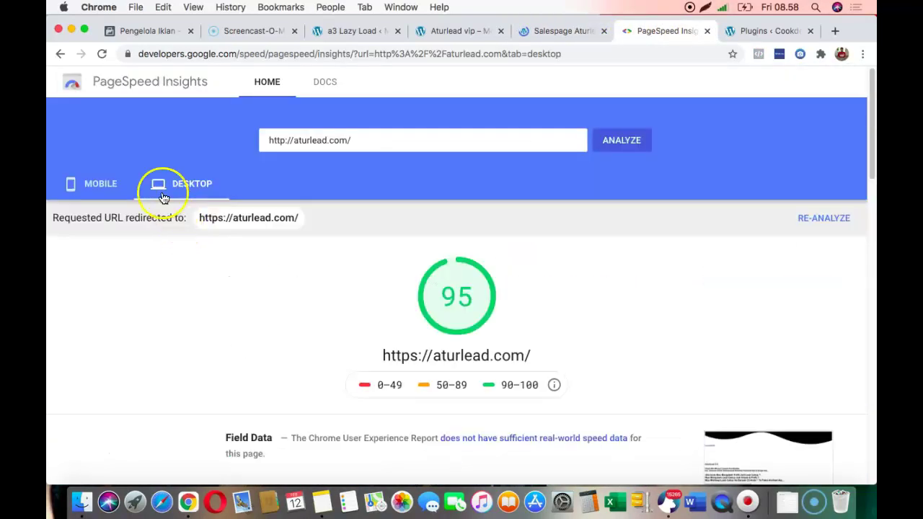
click(108, 184)
click(611, 144)
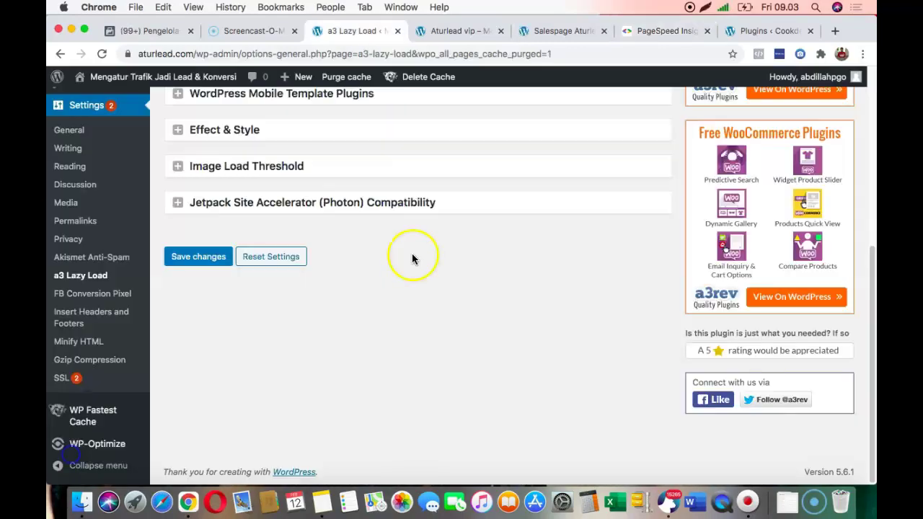
Clear all of the site's cache and open the list of installed plugins
scroll(432, 267, up, 10)
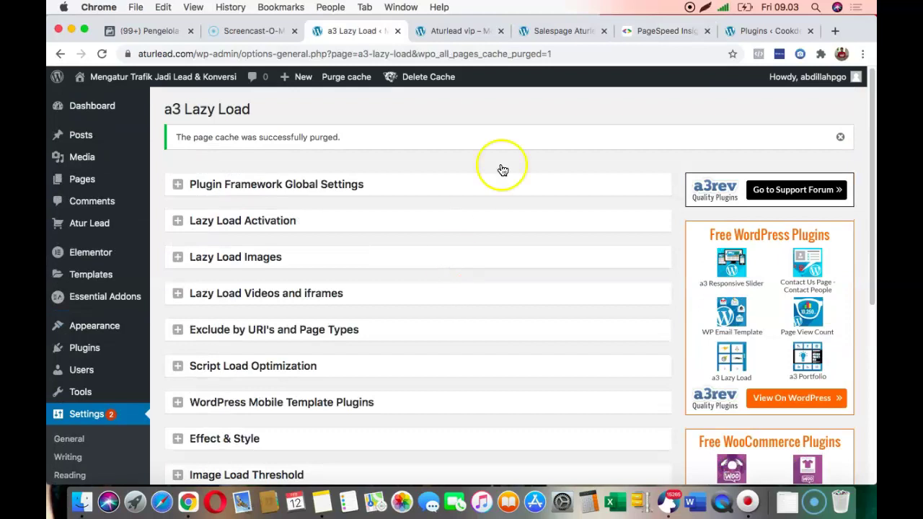
click(428, 97)
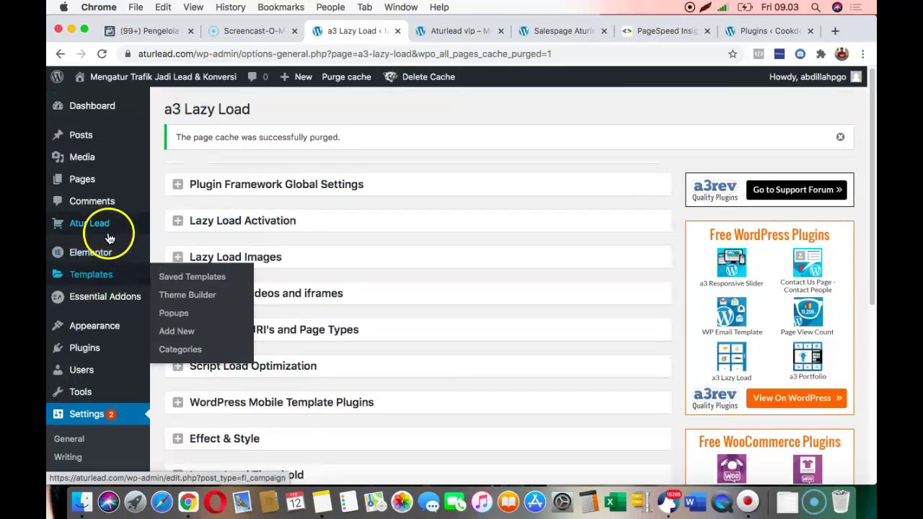
click(178, 351)
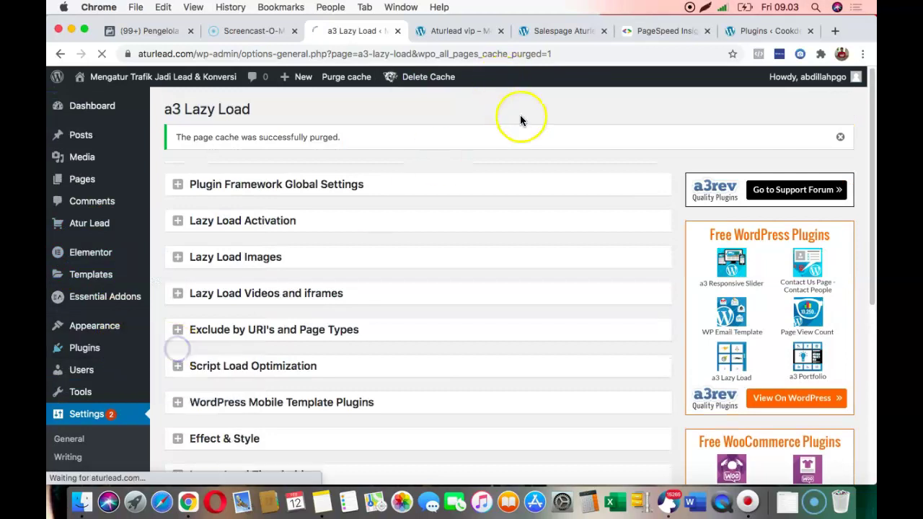
Examine which plugins are active or inactive in the installed plugins list, from a3 Lazy Load to Insert Headers and Footers
scroll(532, 108, down, 2)
scroll(258, 212, down, 1)
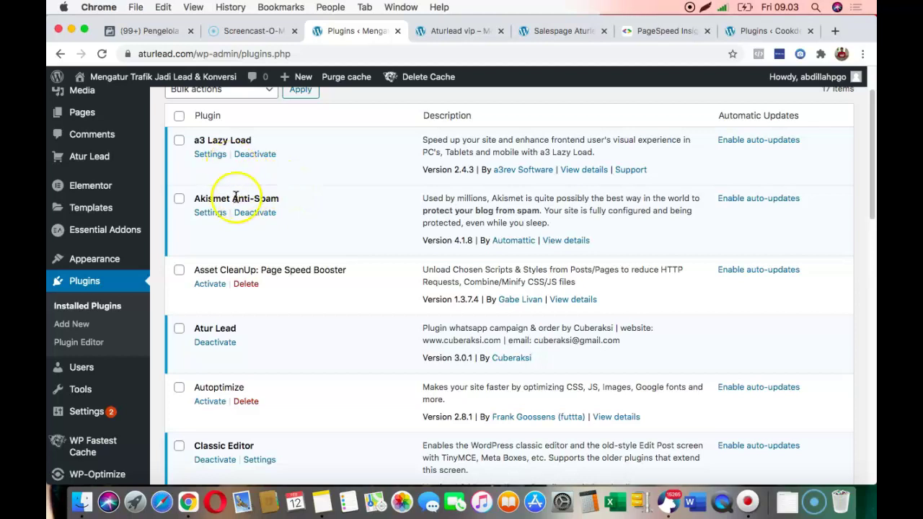
scroll(338, 298, down, 3)
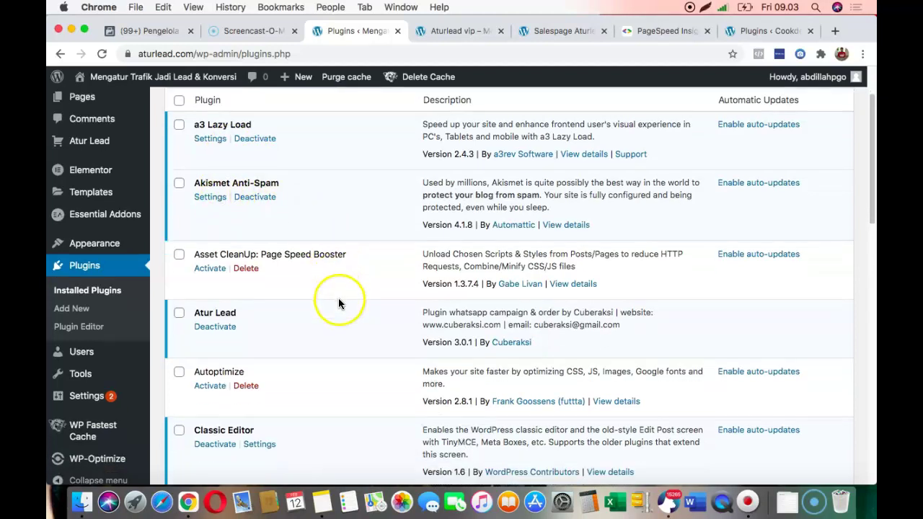
scroll(245, 346, down, 2)
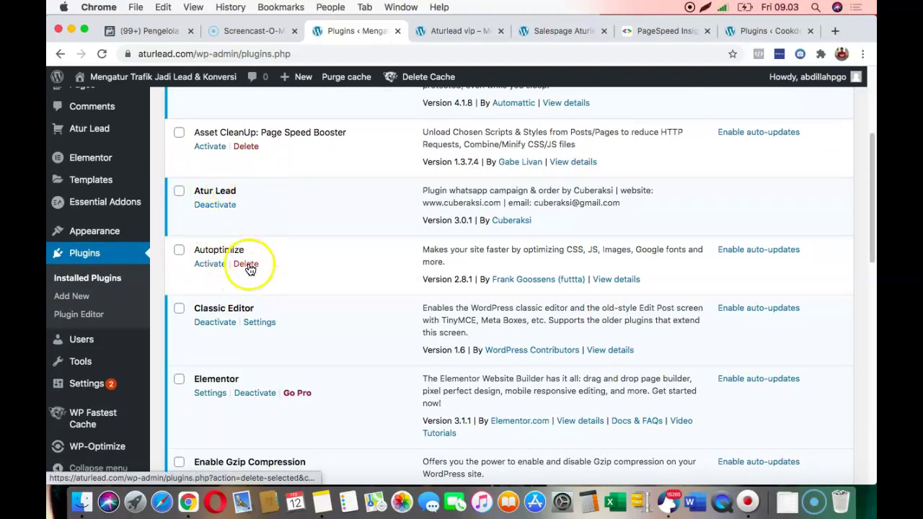
scroll(292, 337, down, 5)
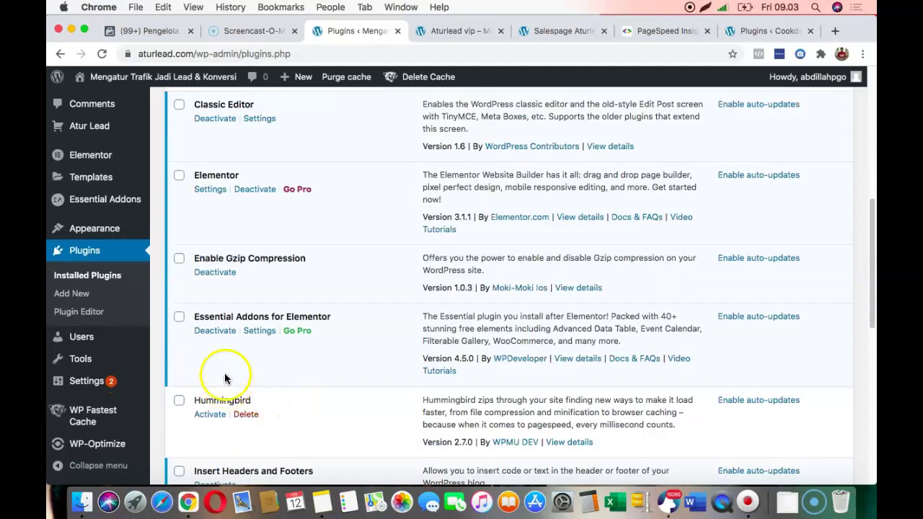
scroll(225, 378, up, 3)
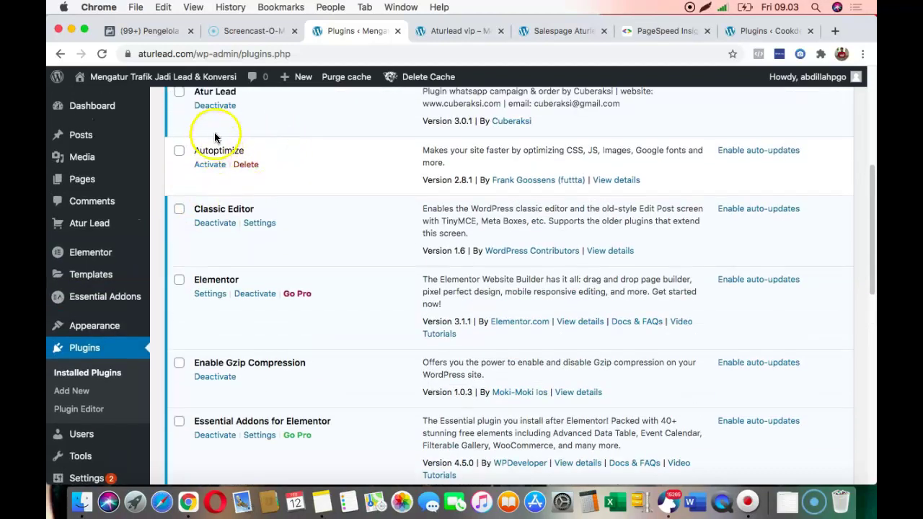
scroll(214, 135, up, 1)
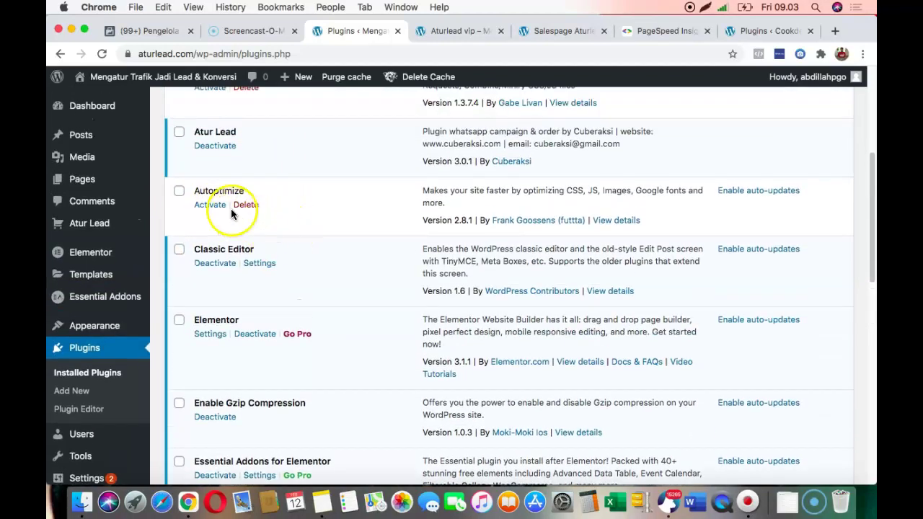
scroll(295, 268, down, 7)
scroll(291, 272, up, 4)
scroll(363, 219, up, 2)
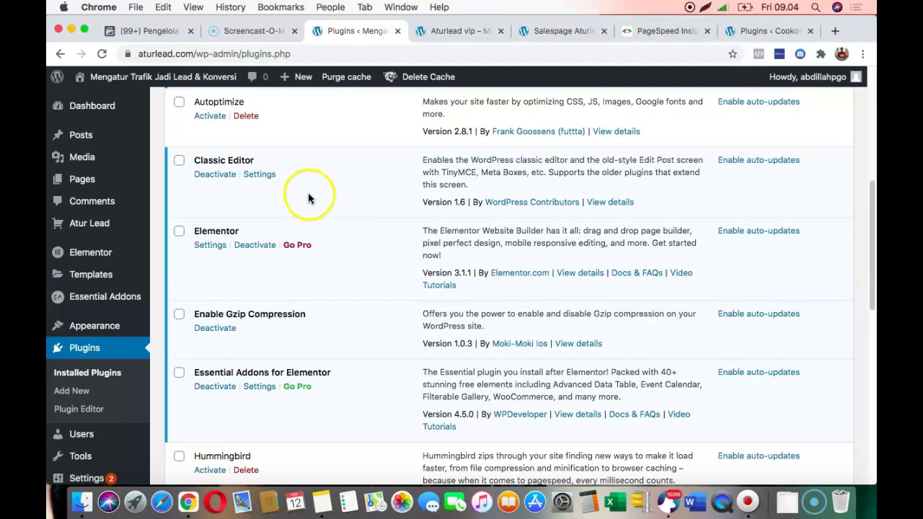
scroll(320, 349, down, 3)
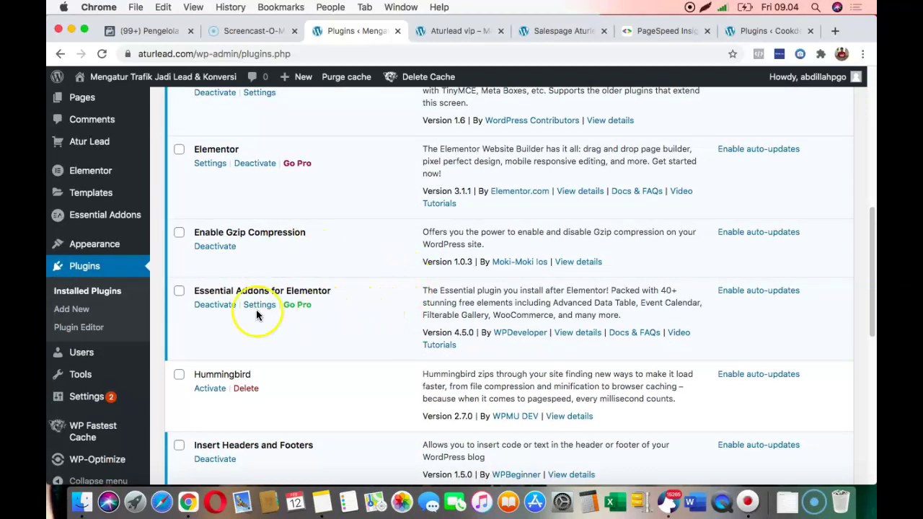
Examine the rest of the installed plugins list, from Insert Headers and Footers down to WP-Optimize, and return to its beginning
scroll(356, 341, down, 5)
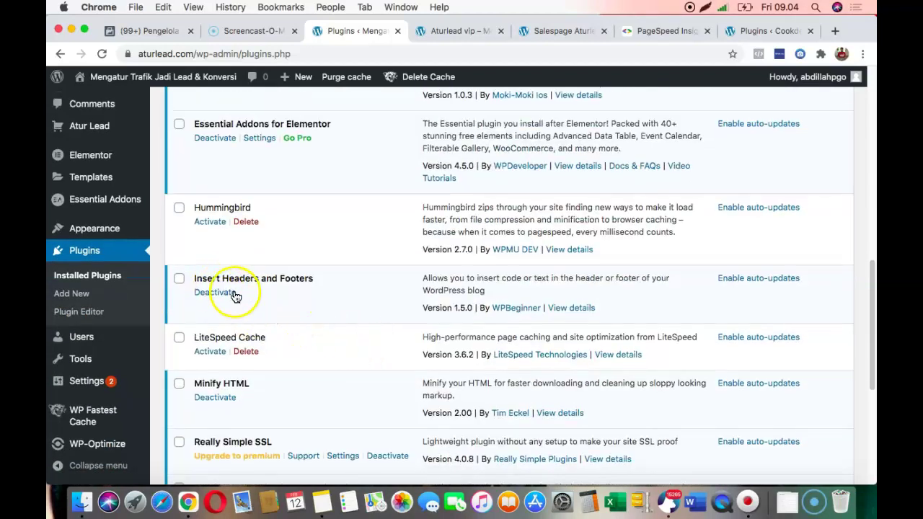
scroll(238, 297, down, 1)
scroll(325, 375, down, 3)
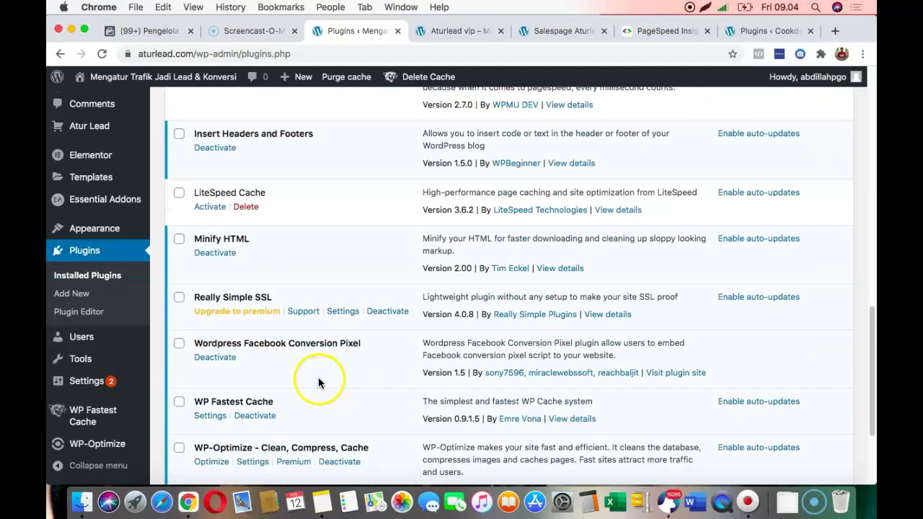
scroll(319, 371, down, 2)
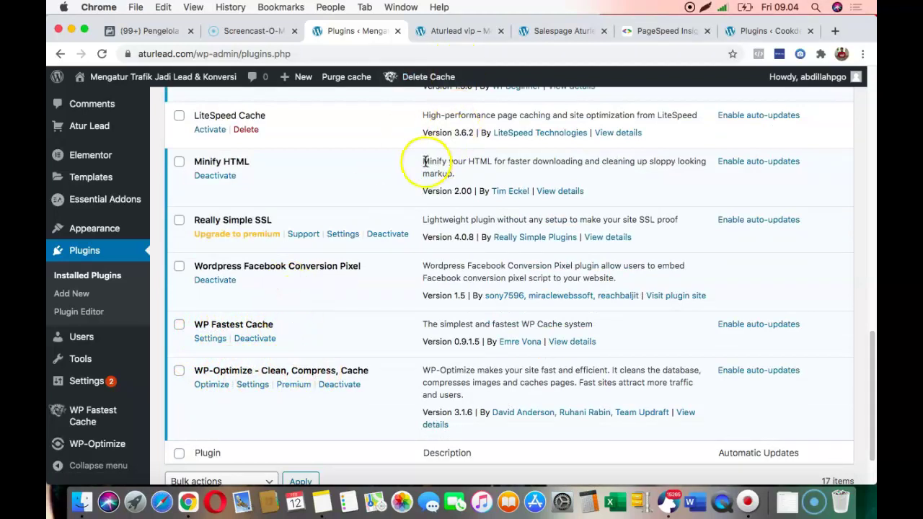
scroll(383, 189, up, 15)
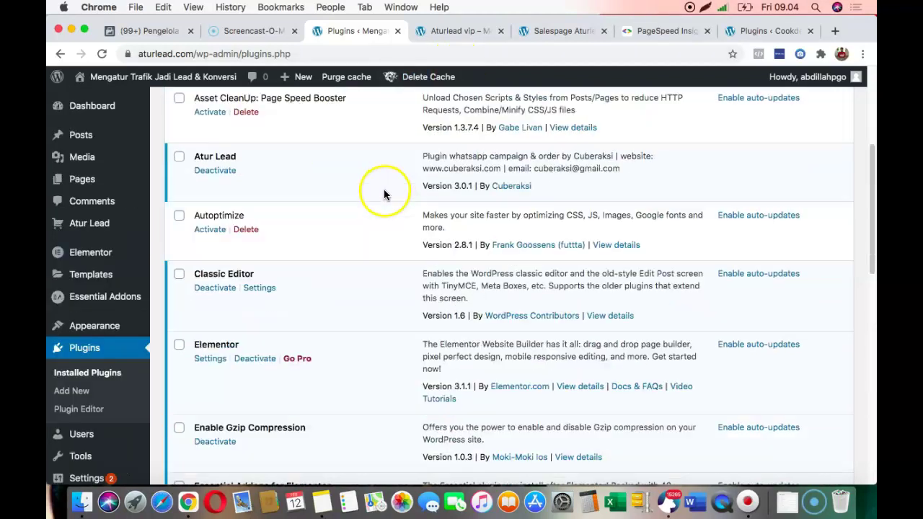
scroll(385, 191, up, 5)
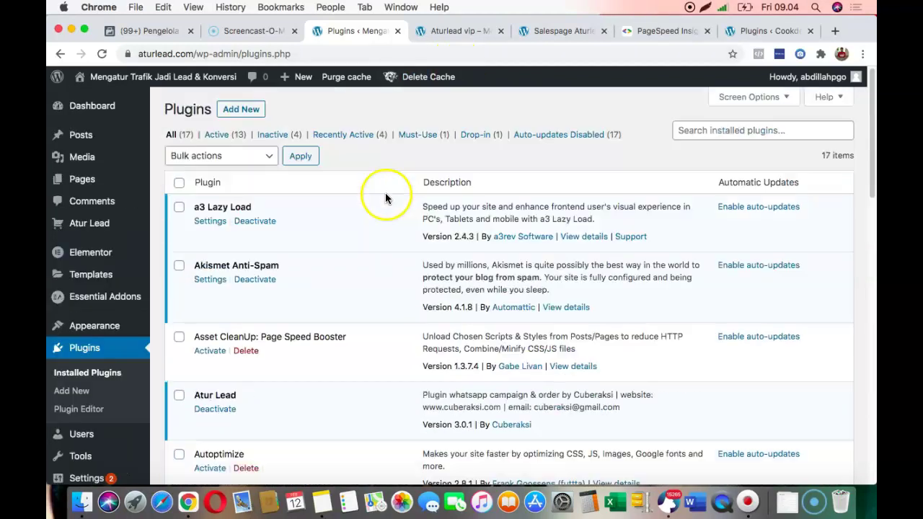
Check how the aturlead.com/vip/ page loads its content down to the Form Non Pop Up and Form PopUp demo videos
click(457, 32)
scroll(532, 213, down, 10)
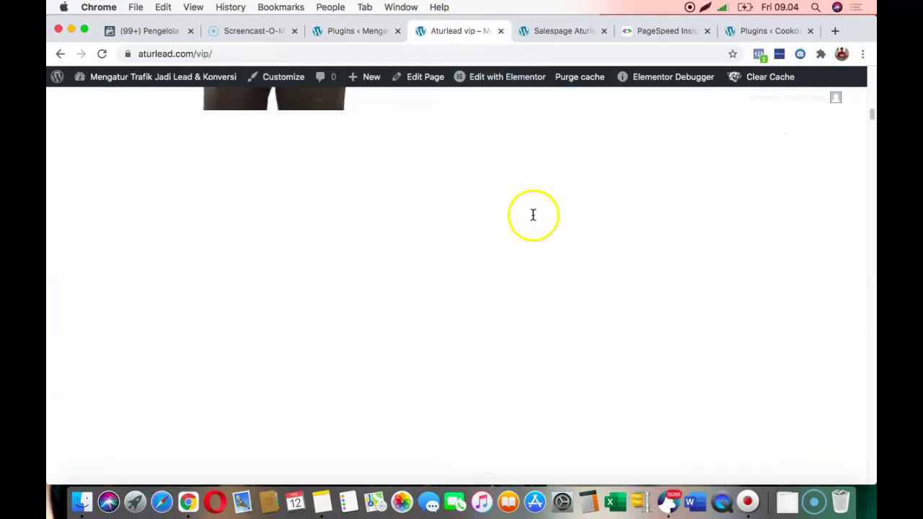
scroll(532, 213, down, 10)
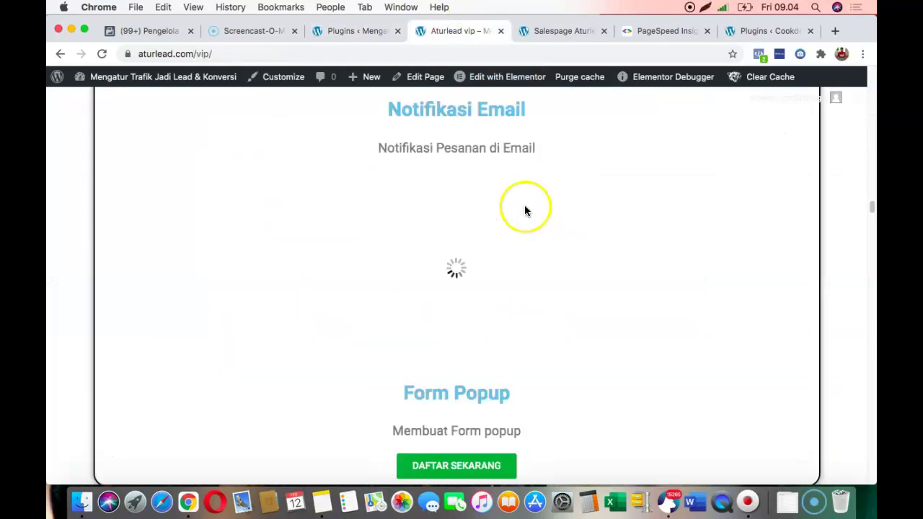
scroll(523, 208, down, 15)
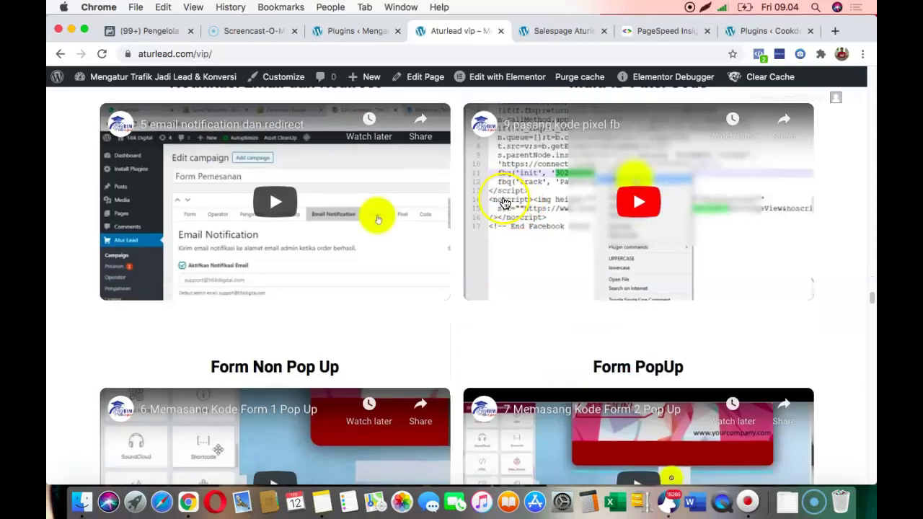
scroll(505, 204, down, 5)
Reload the aturlead.com/vip/ page and check how the videos in its Demo Aturlead section load
click(101, 55)
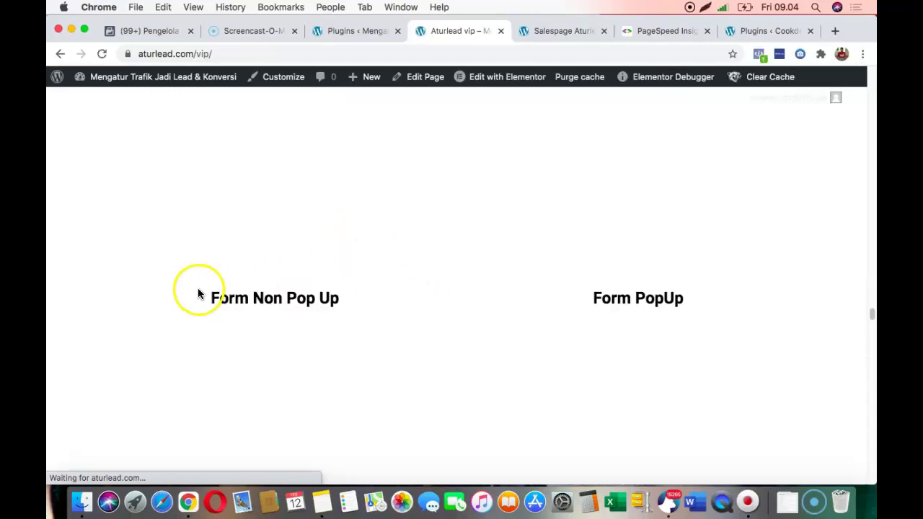
scroll(346, 149, up, 10)
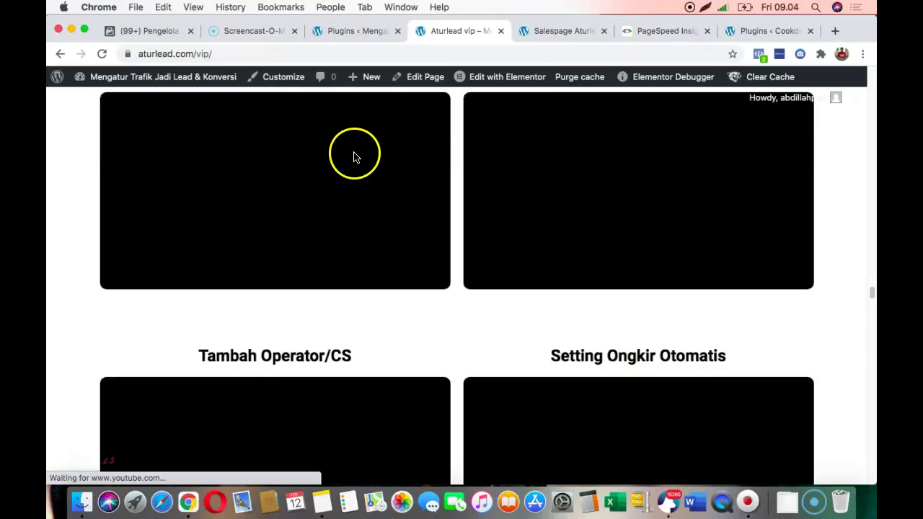
scroll(452, 245, down, 3)
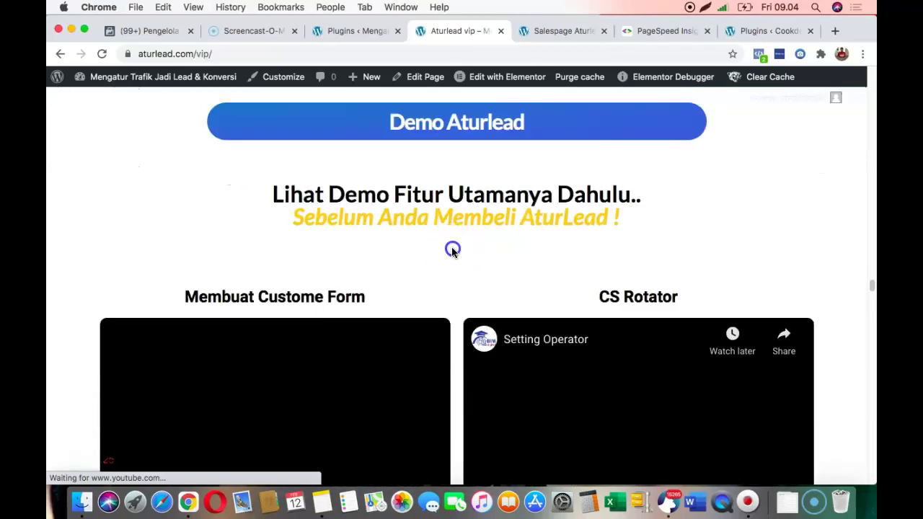
scroll(452, 252, down, 5)
scroll(452, 252, up, 2)
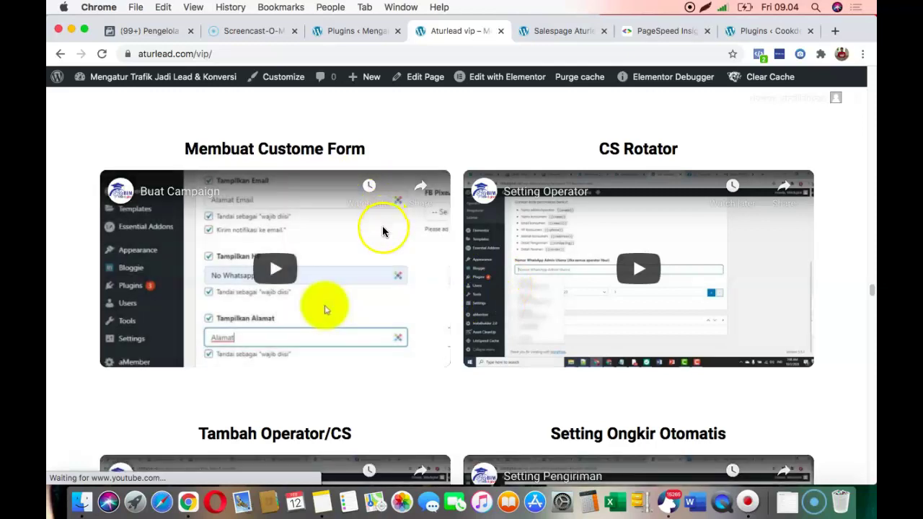
scroll(381, 227, down, 15)
scroll(382, 231, up, 20)
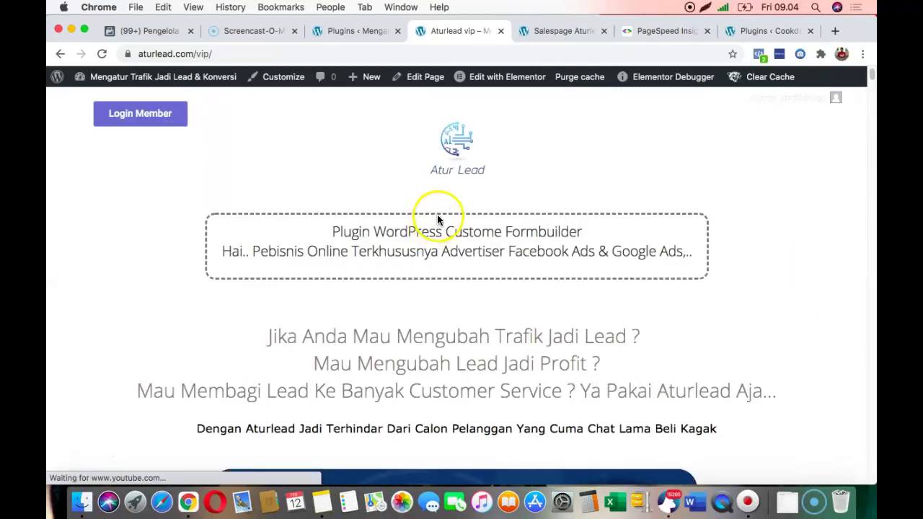
Examine how the reloaded page displays its content from the Form Builder section through the demo videos to the bonus offers
scroll(463, 284, down, 20)
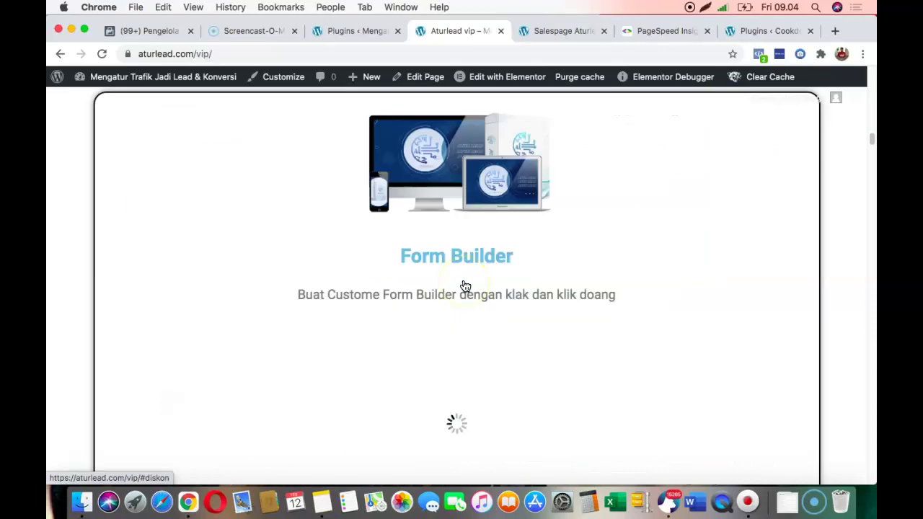
scroll(351, 304, down, 15)
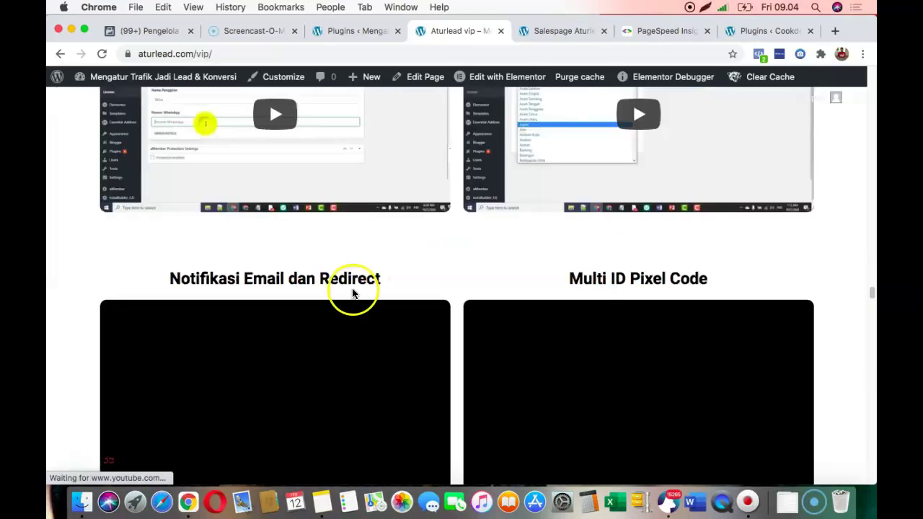
scroll(450, 240, up, 3)
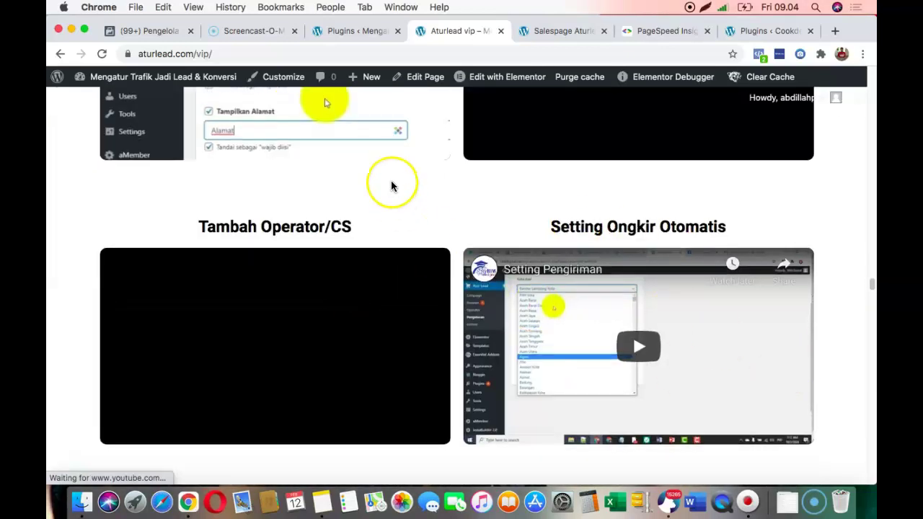
scroll(424, 257, down, 5)
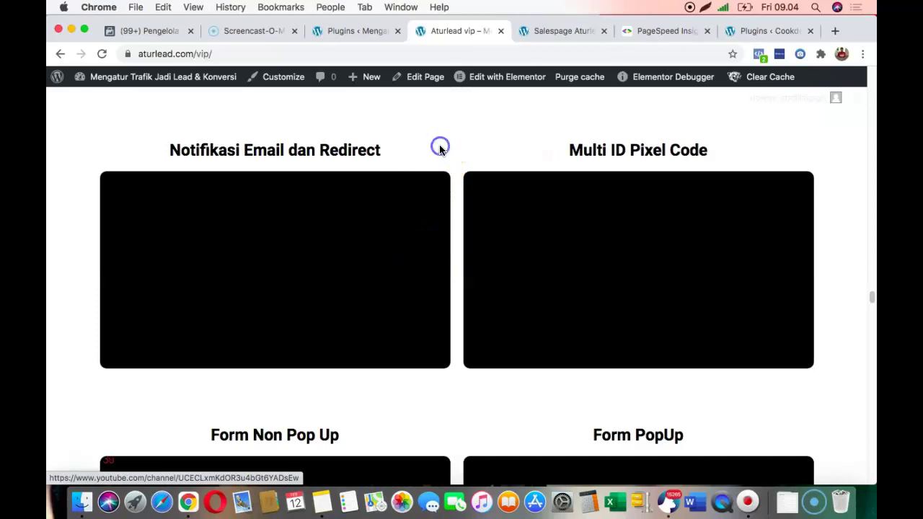
scroll(451, 180, down, 10)
scroll(456, 201, down, 3)
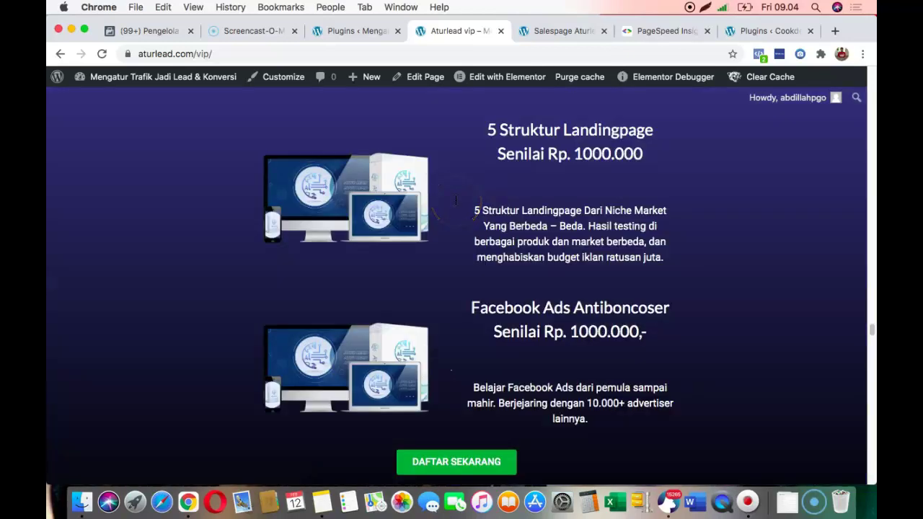
Examine how the testimonial images, discount packages, order form and guarantee section load on the rest of the page
scroll(456, 201, down, 20)
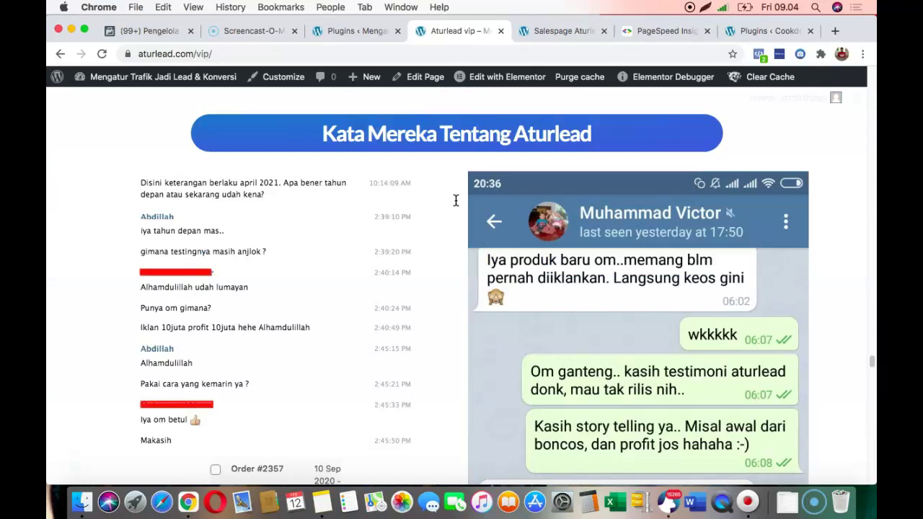
scroll(456, 200, down, 20)
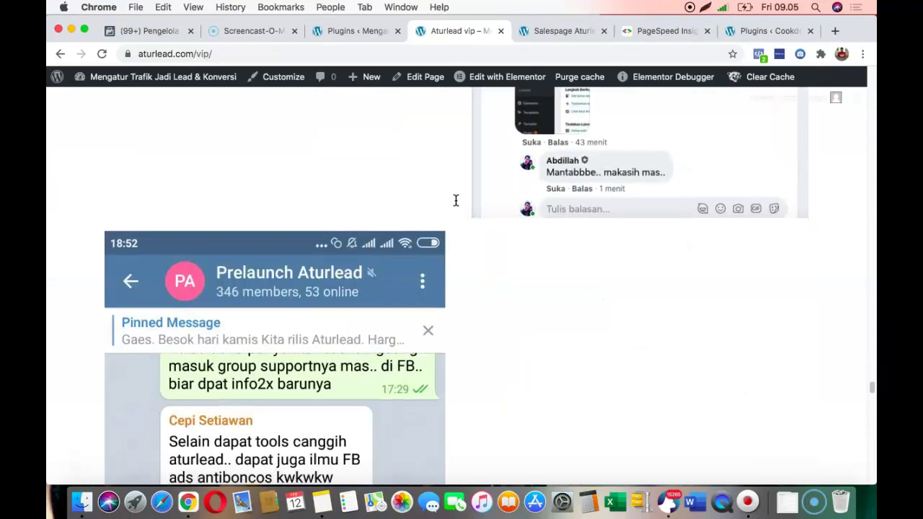
scroll(456, 201, up, 3)
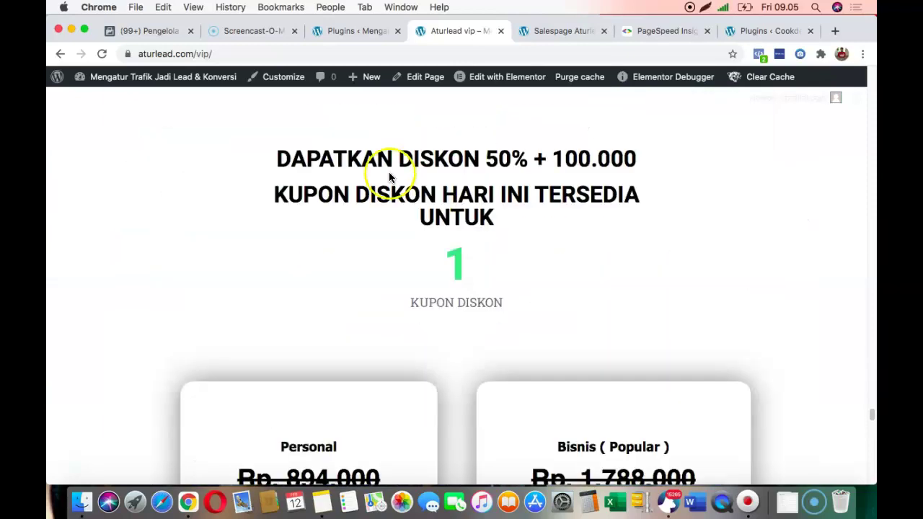
scroll(403, 250, down, 5)
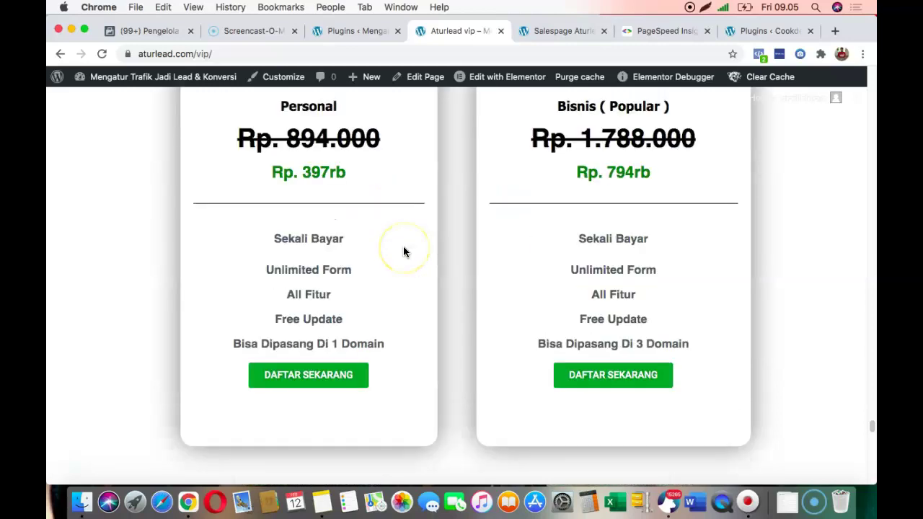
scroll(403, 246, down, 10)
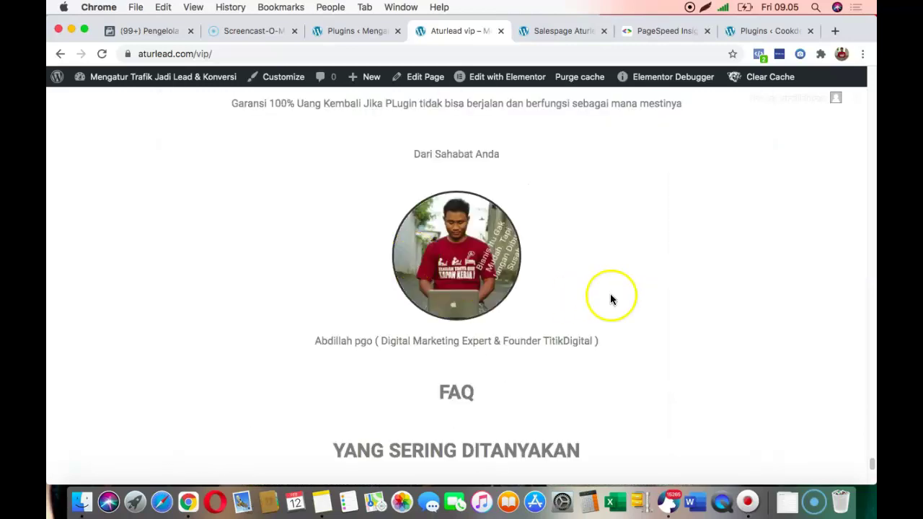
scroll(611, 300, up, 5)
Load aturlead.com/vip/ in a new incognito window to check its loading, and close that window
click(313, 55)
key(super+c)
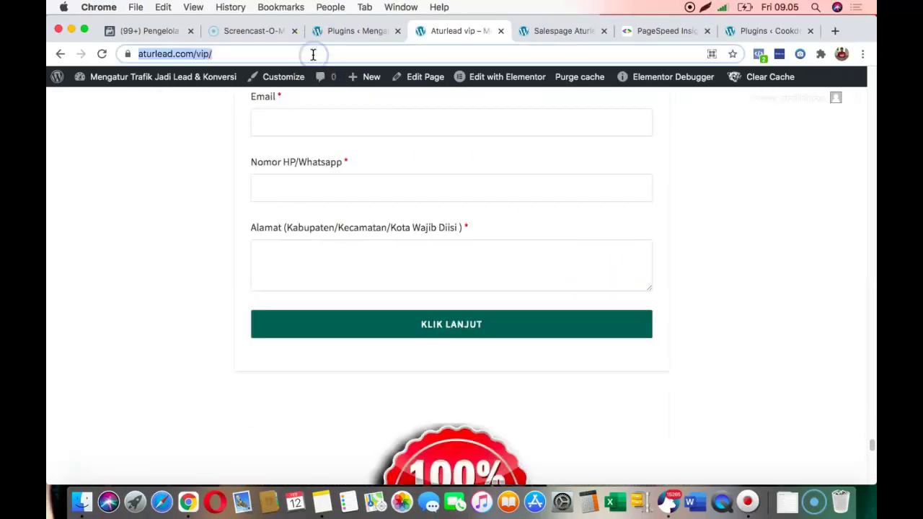
click(863, 54)
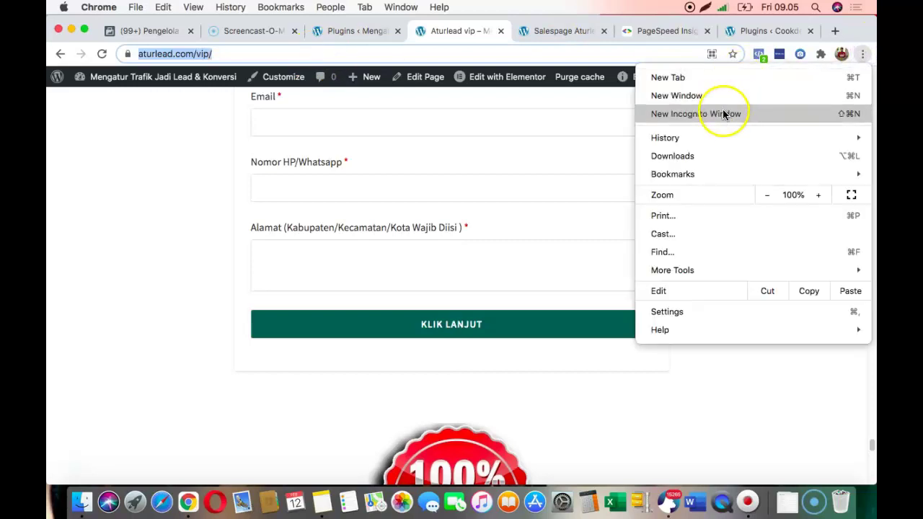
click(701, 115)
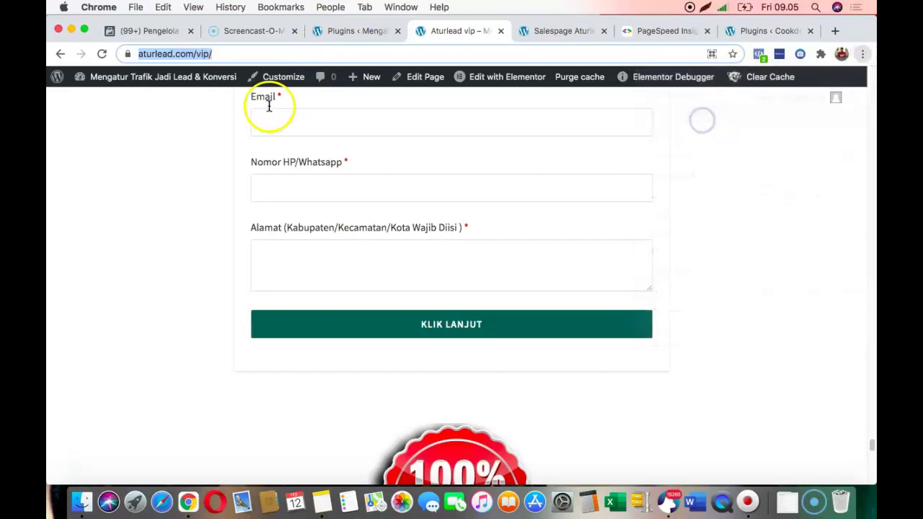
key(super+v)
key(Return)
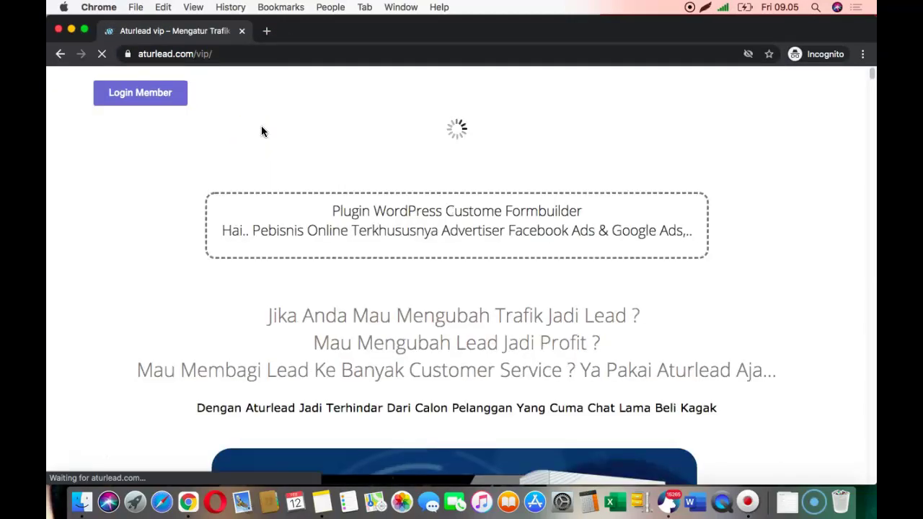
click(263, 96)
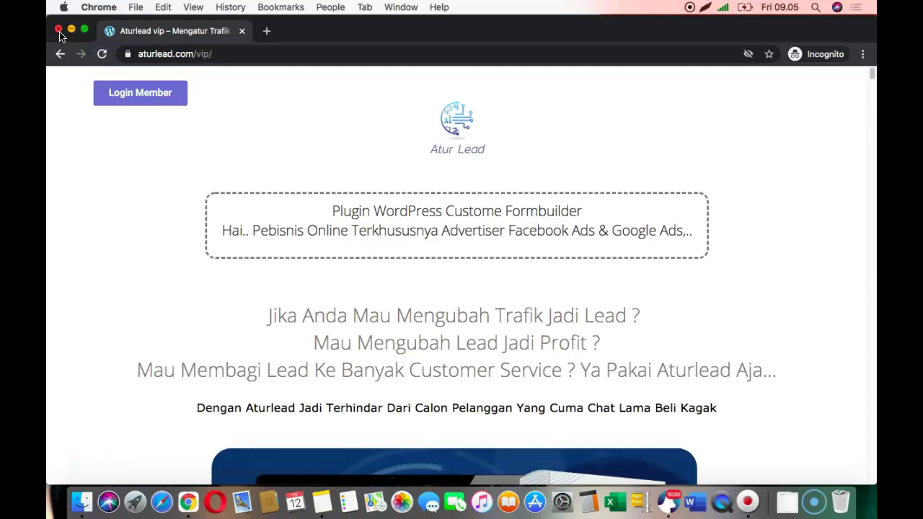
click(234, 33)
click(659, 31)
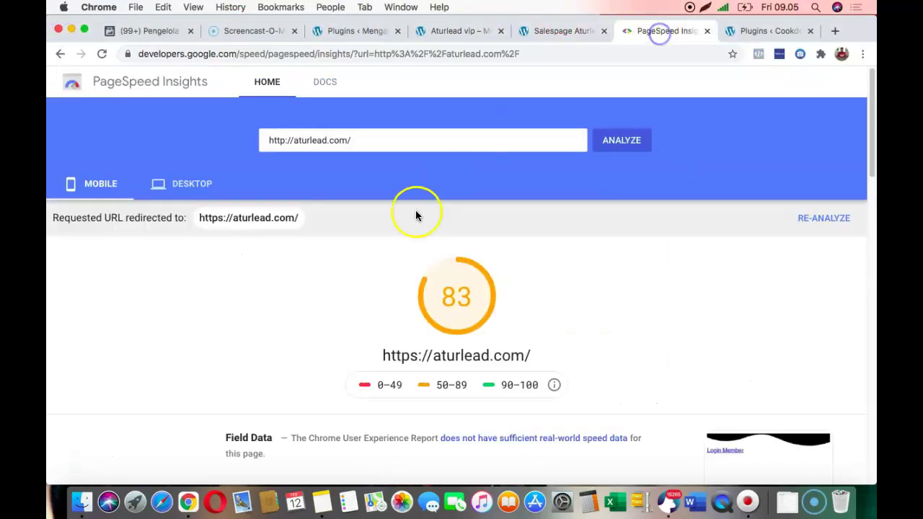
click(214, 196)
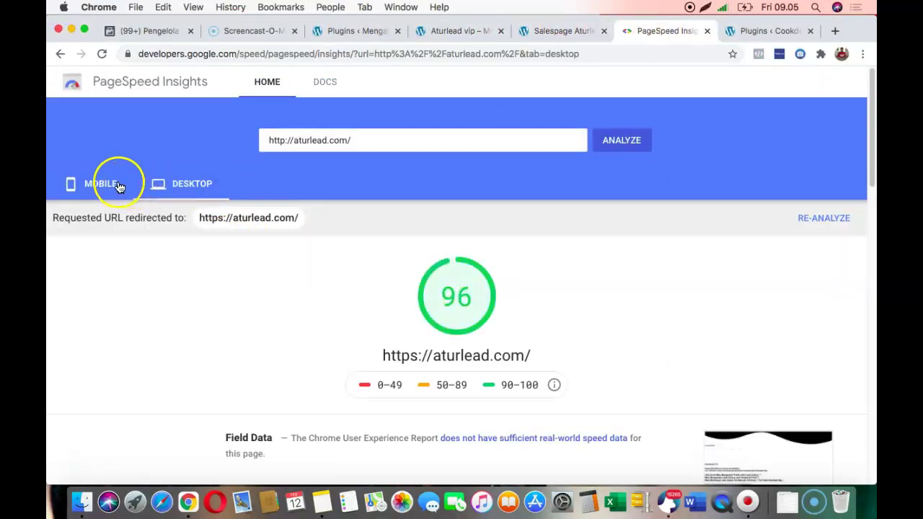
click(423, 141)
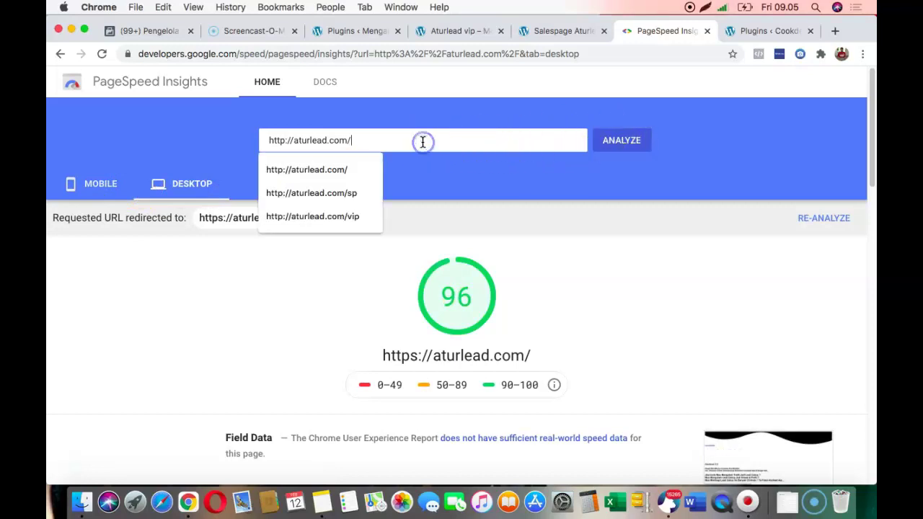
click(634, 151)
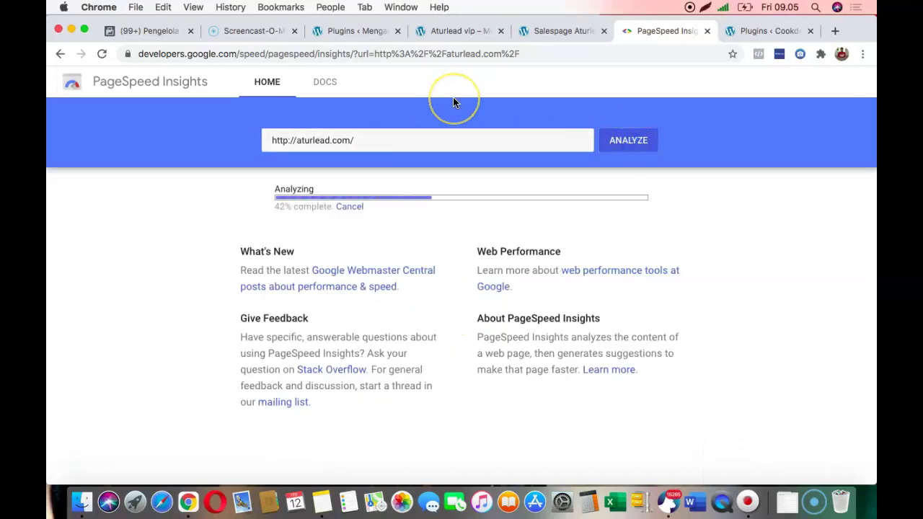
Copy the address of the aturlead.com/vip/ page and return to the site's installed plugins list
click(478, 36)
key(super+c)
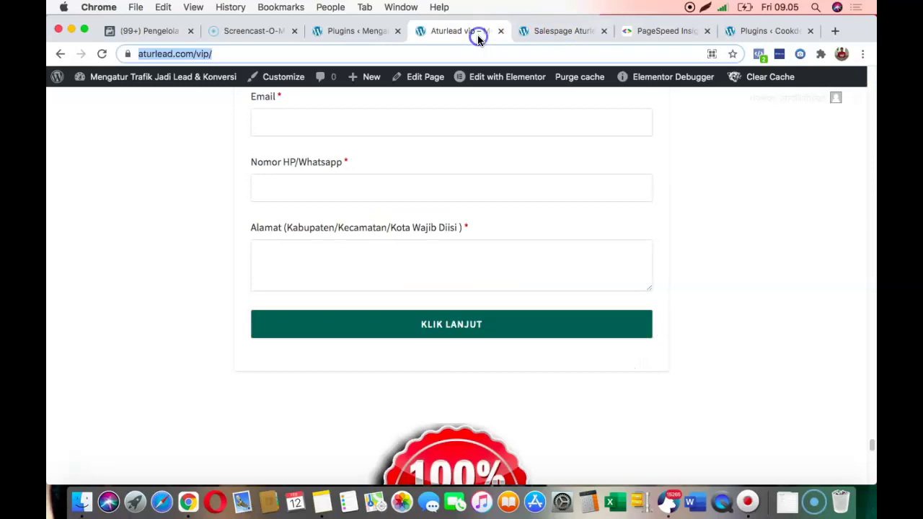
click(380, 40)
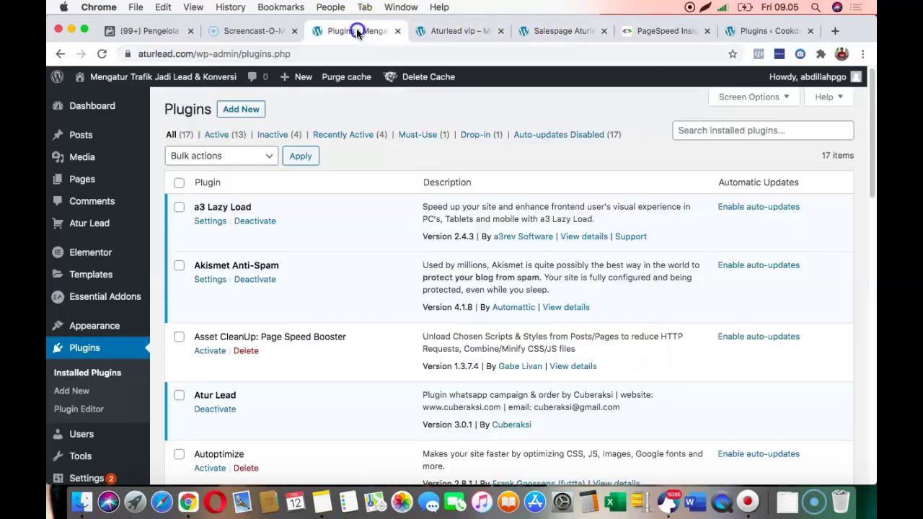
click(425, 94)
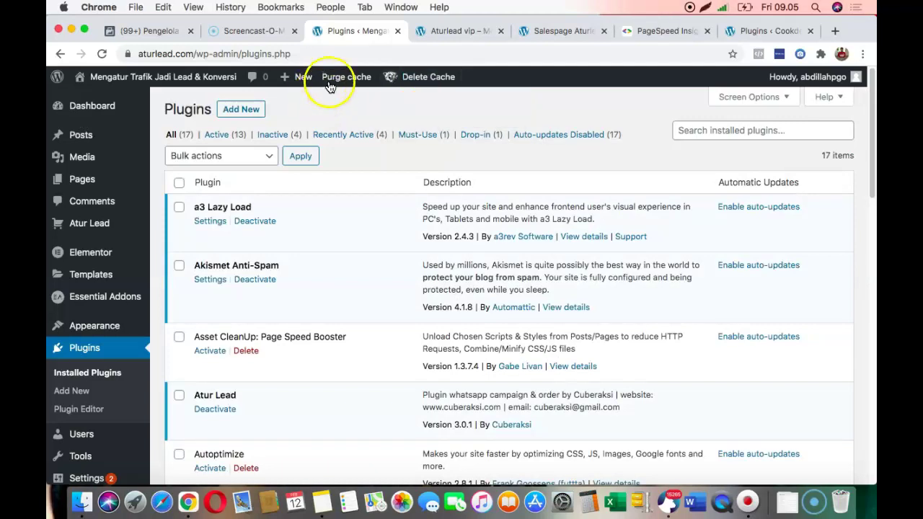
Purge the page cache for all pages, and clear all cache of the site from the installed plugins page
mouse_move(346, 77)
click(355, 144)
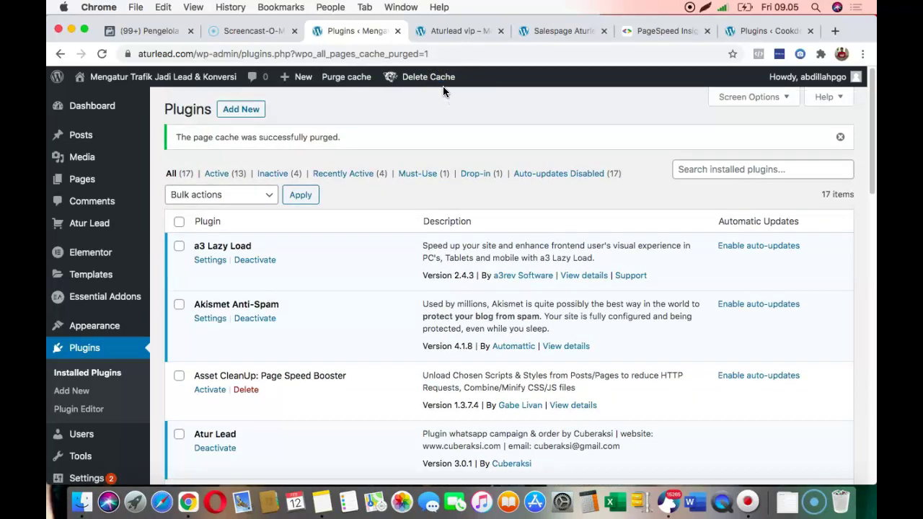
mouse_move(443, 86)
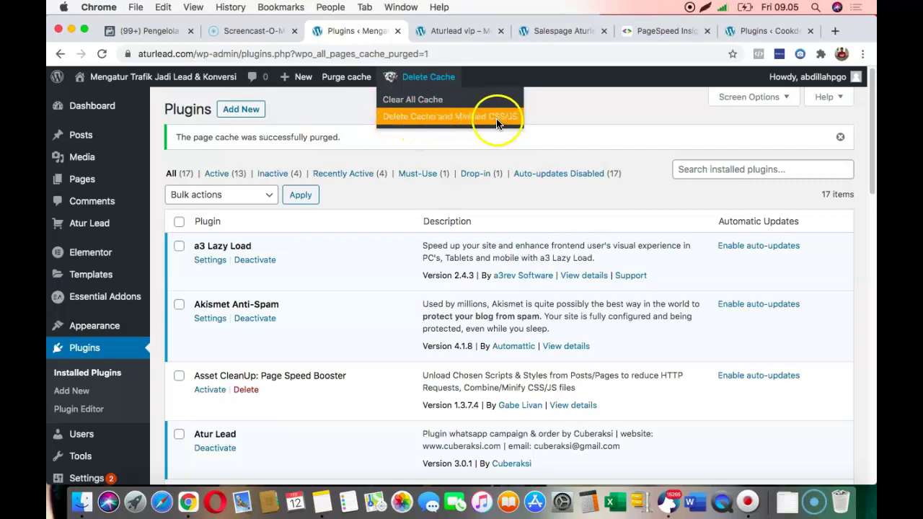
click(431, 105)
double_click(431, 105)
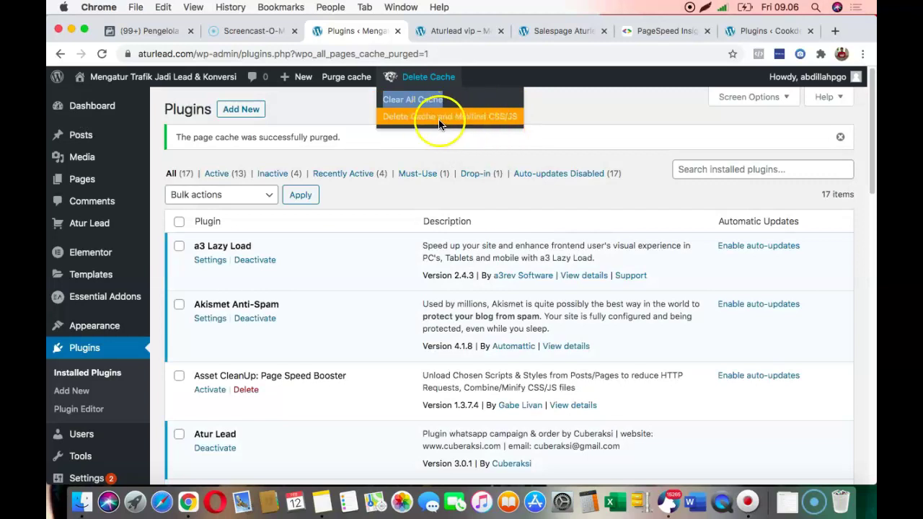
click(413, 102)
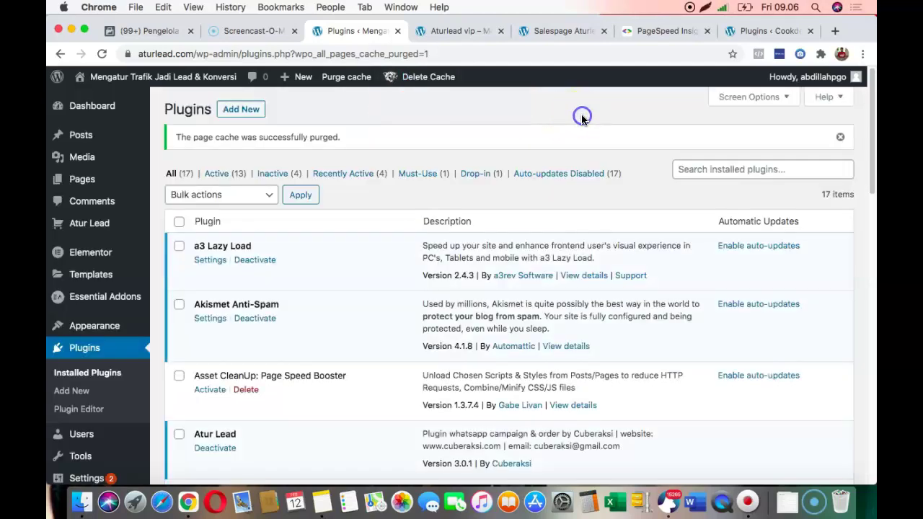
click(421, 97)
click(435, 101)
click(669, 33)
scroll(540, 200, down, 4)
scroll(340, 192, up, 4)
click(225, 193)
scroll(391, 200, down, 4)
scroll(381, 185, up, 4)
click(392, 145)
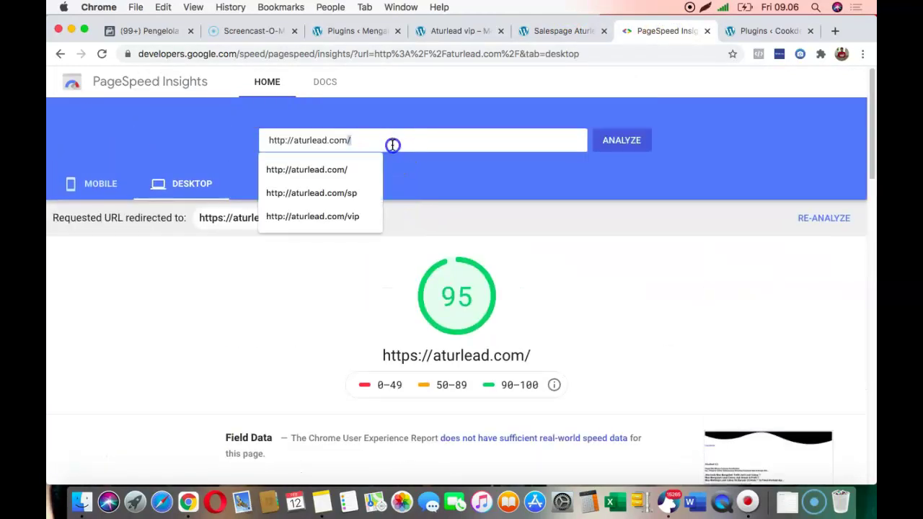
triple_click(392, 145)
key(super+v)
click(625, 141)
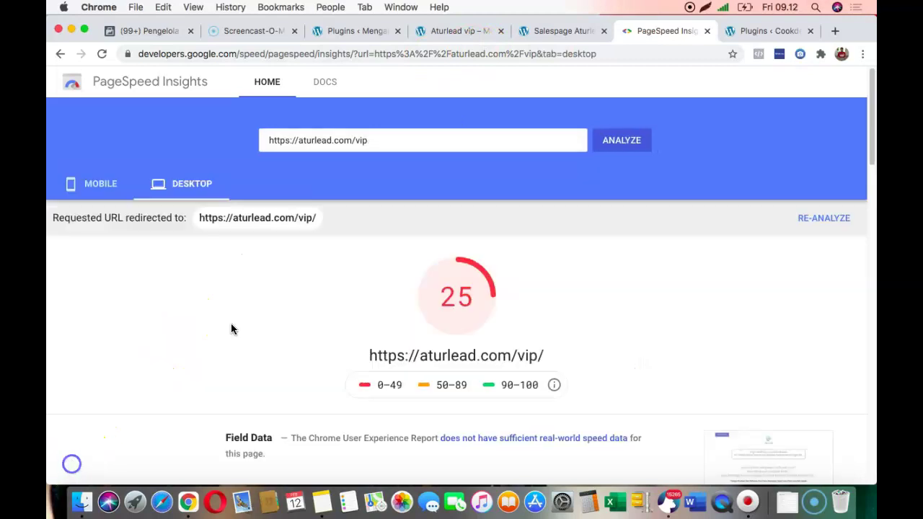
click(93, 192)
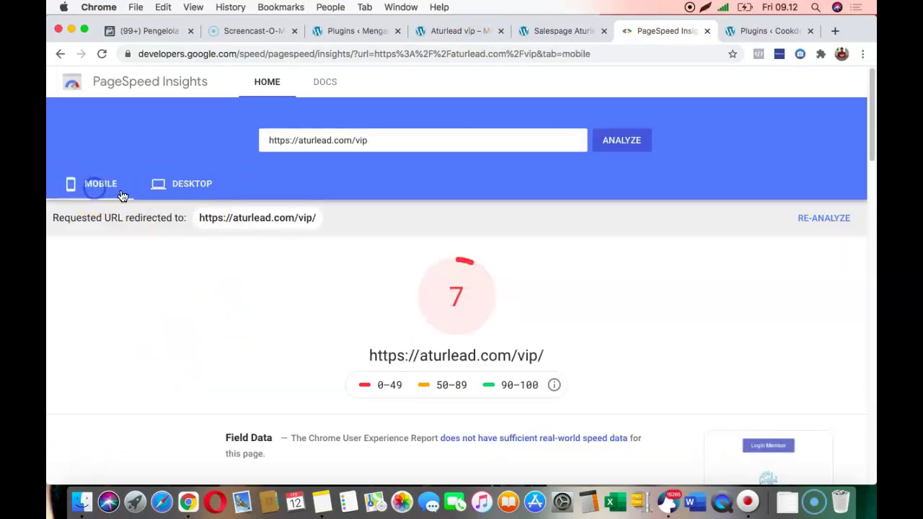
click(175, 191)
scroll(706, 372, down, 3)
scroll(419, 282, up, 3)
scroll(402, 233, down, 1)
scroll(637, 195, up, 1)
click(624, 139)
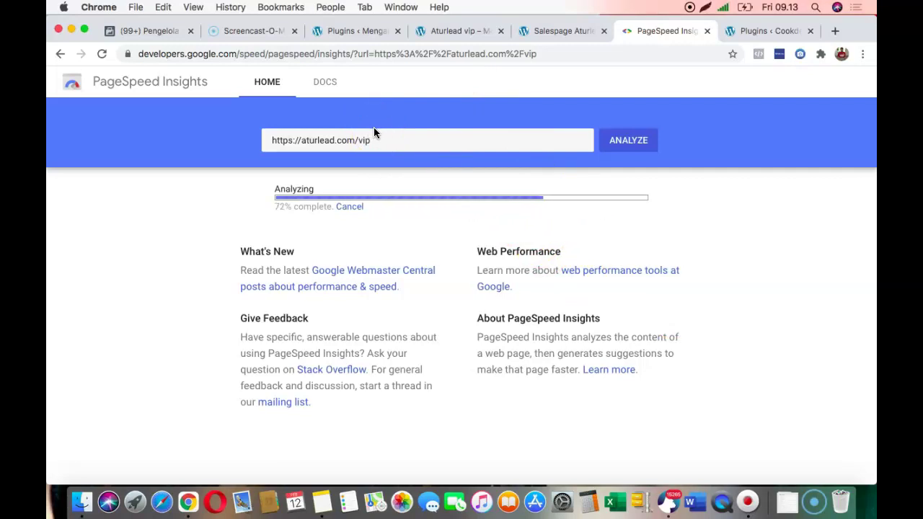
Examine how the videos and images load throughout the aturlead.com/sp/ sales page
click(540, 32)
scroll(433, 308, up, 20)
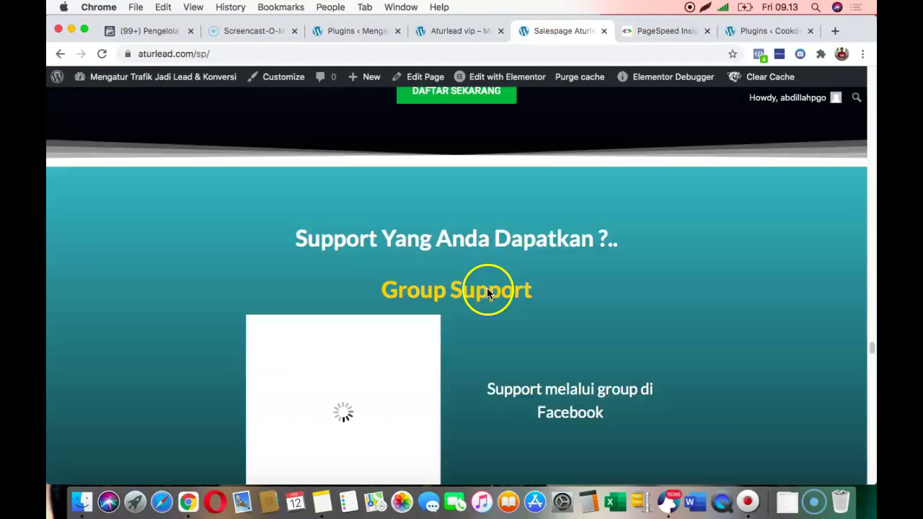
scroll(444, 272, up, 20)
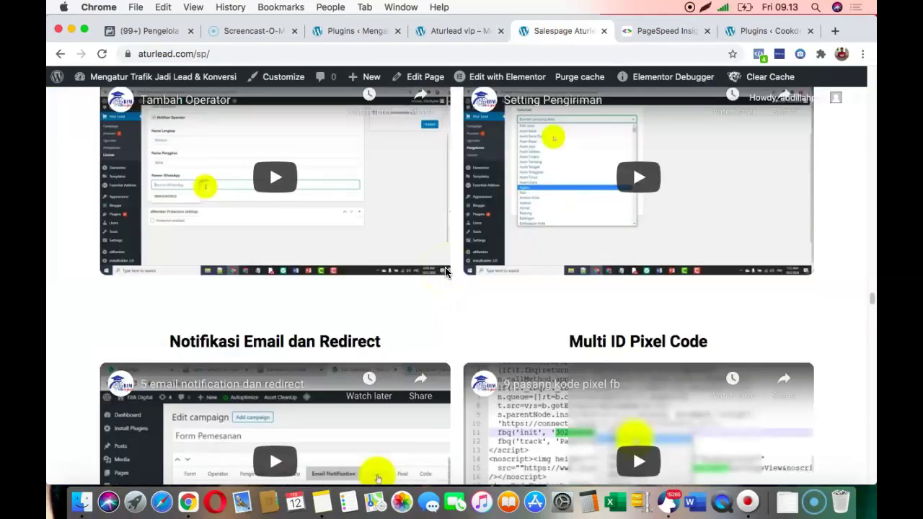
scroll(445, 272, down, 15)
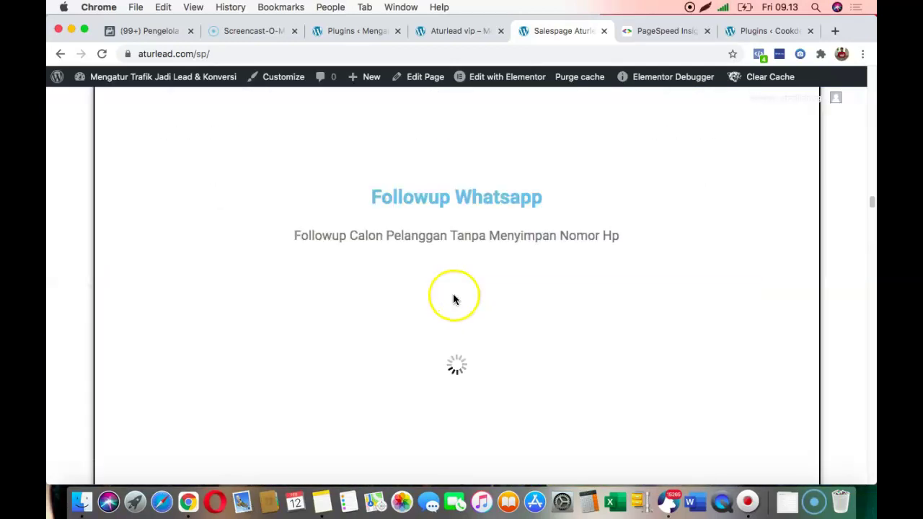
scroll(458, 273, up, 20)
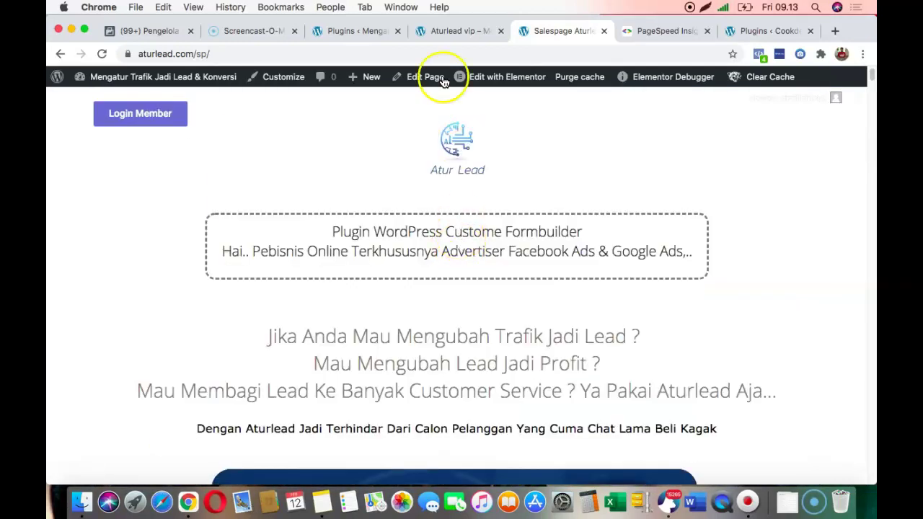
Turn on lazy loading for videos and iframes in the a3 Lazy Load settings and save the changes
click(326, 32)
click(210, 261)
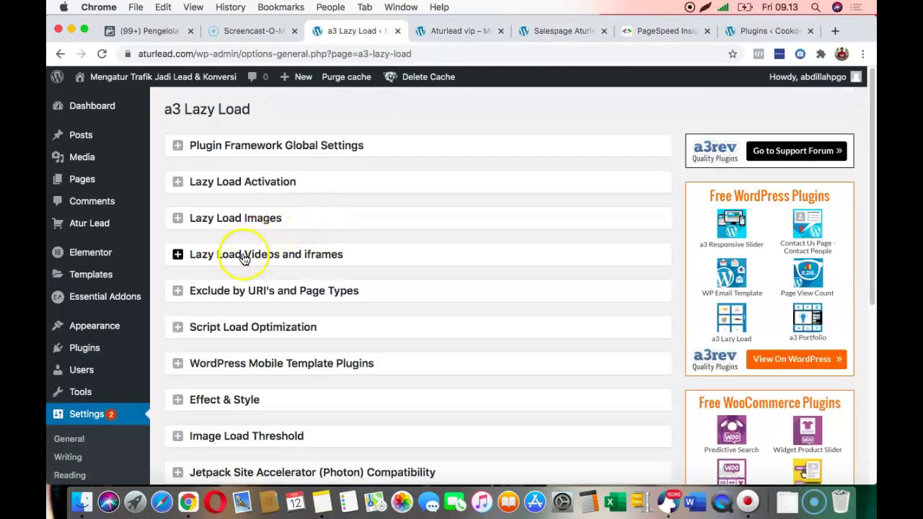
click(230, 261)
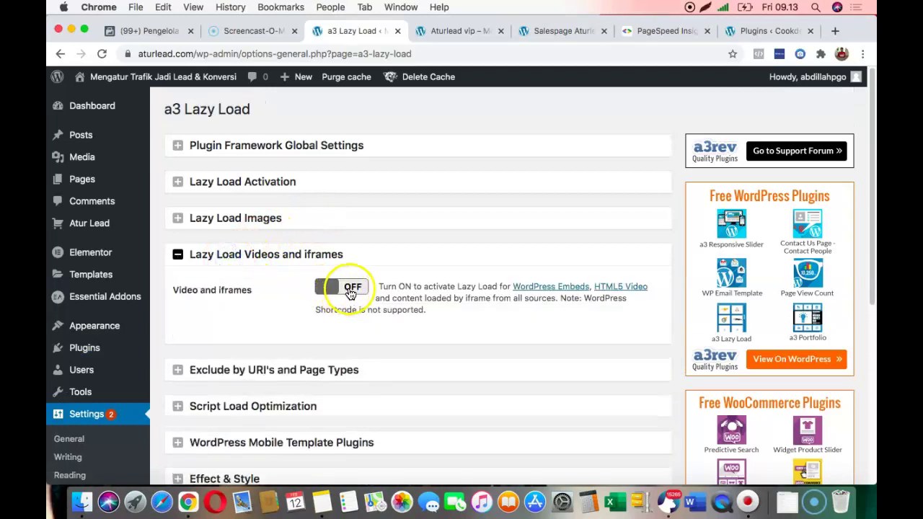
click(351, 287)
scroll(261, 391, down, 10)
click(199, 404)
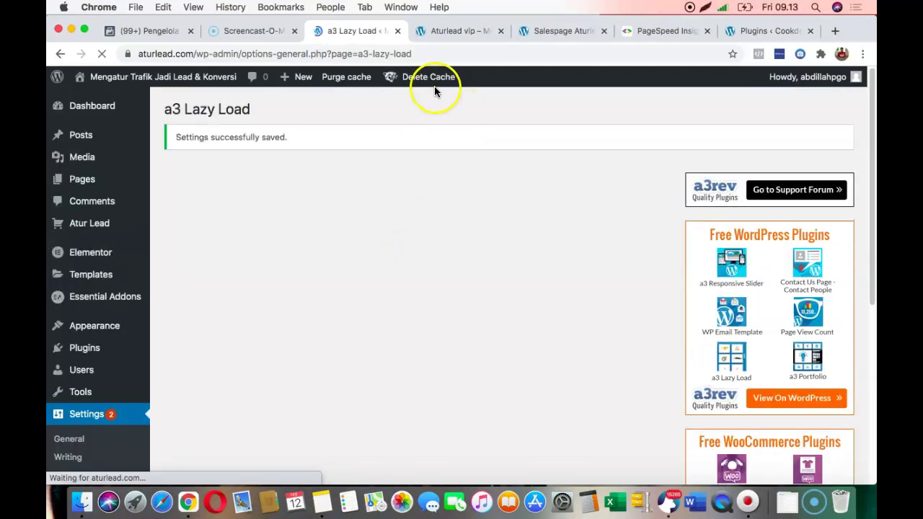
Clear all cache and purge the cache for all pages from the a3 Lazy Load settings page, repeating both
mouse_move(433, 79)
click(438, 98)
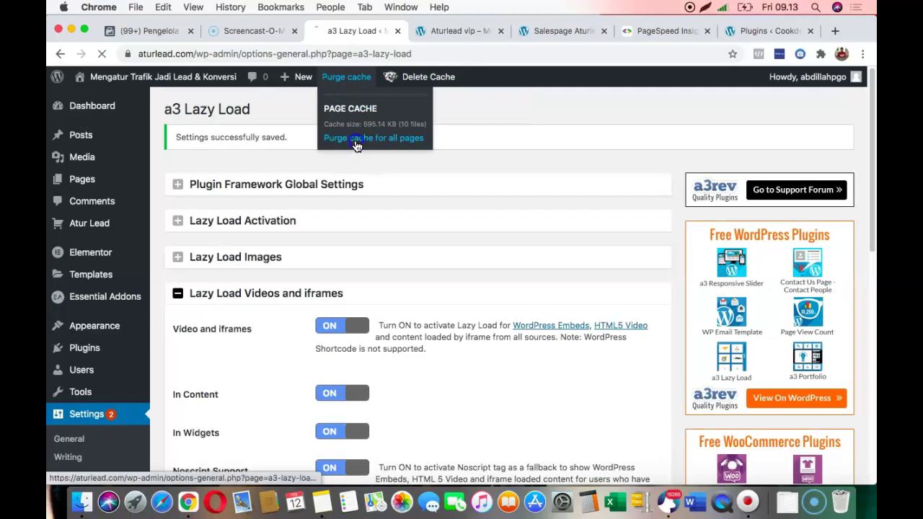
click(354, 139)
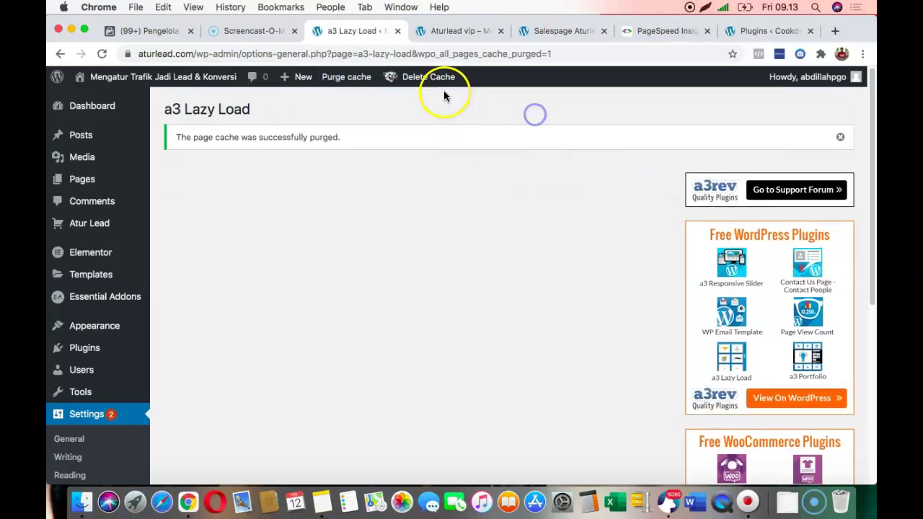
mouse_move(441, 86)
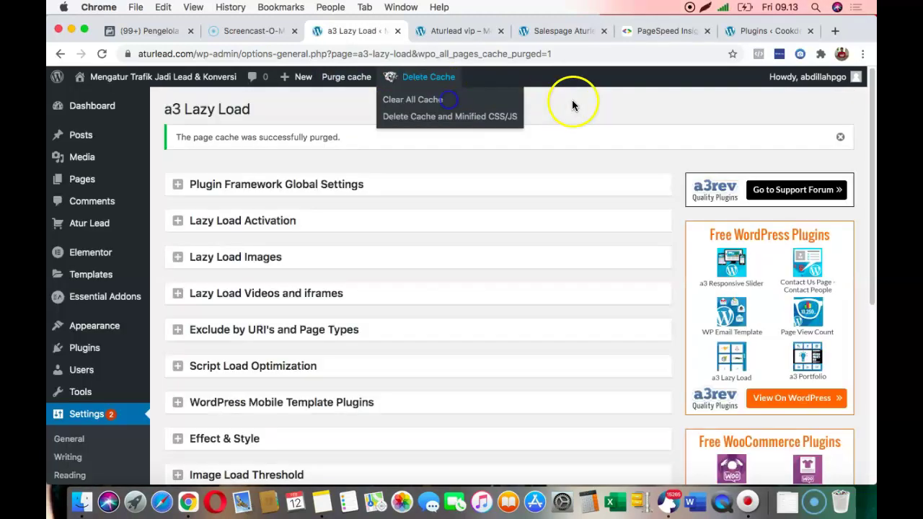
click(433, 98)
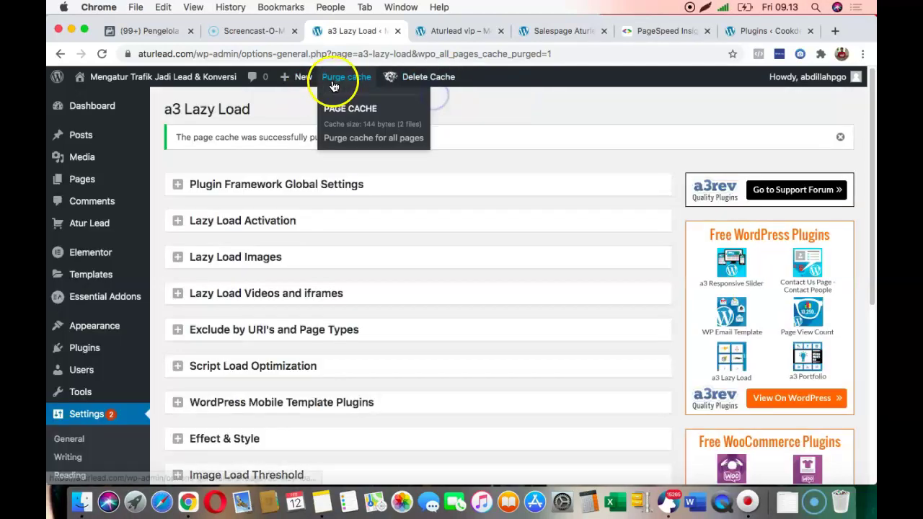
mouse_move(358, 84)
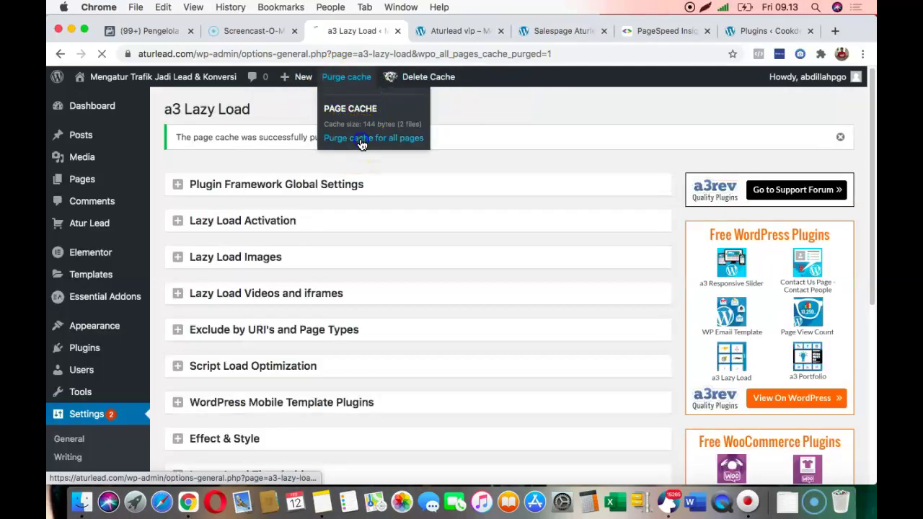
click(363, 141)
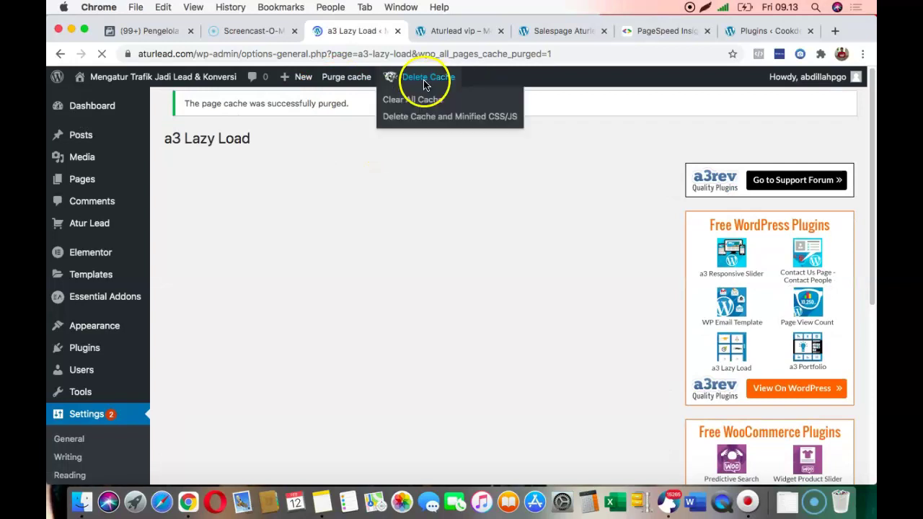
click(429, 96)
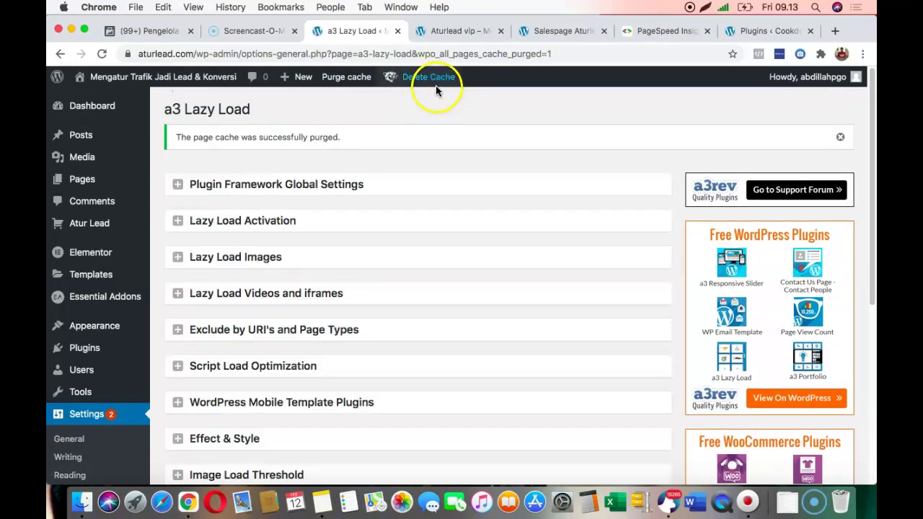
click(436, 97)
click(575, 31)
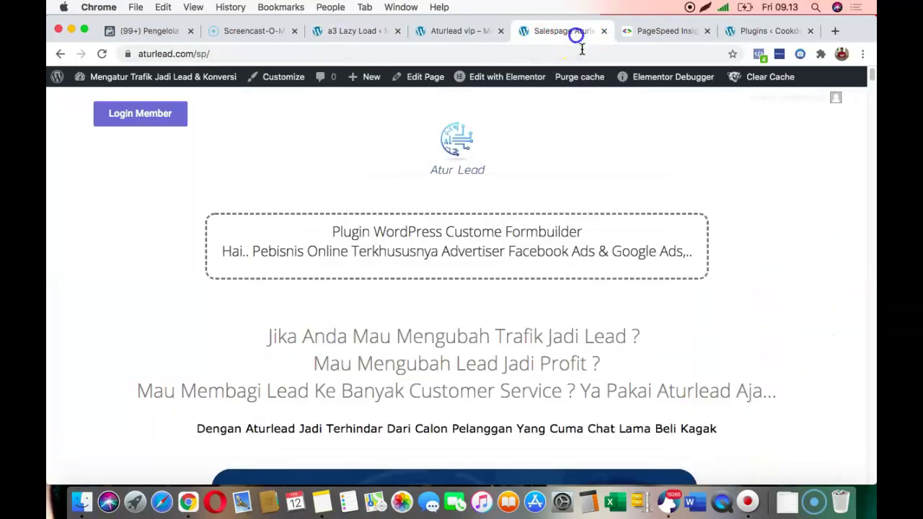
click(658, 32)
click(190, 185)
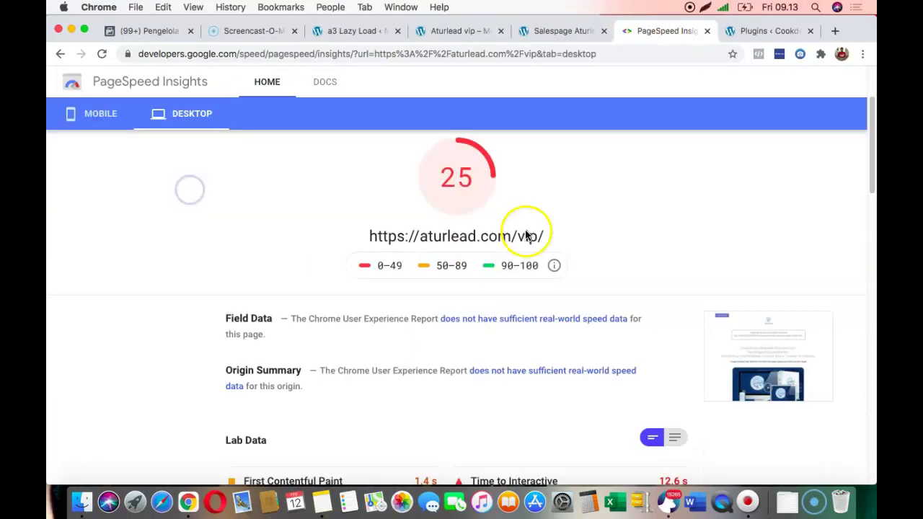
drag(354, 140, 432, 151)
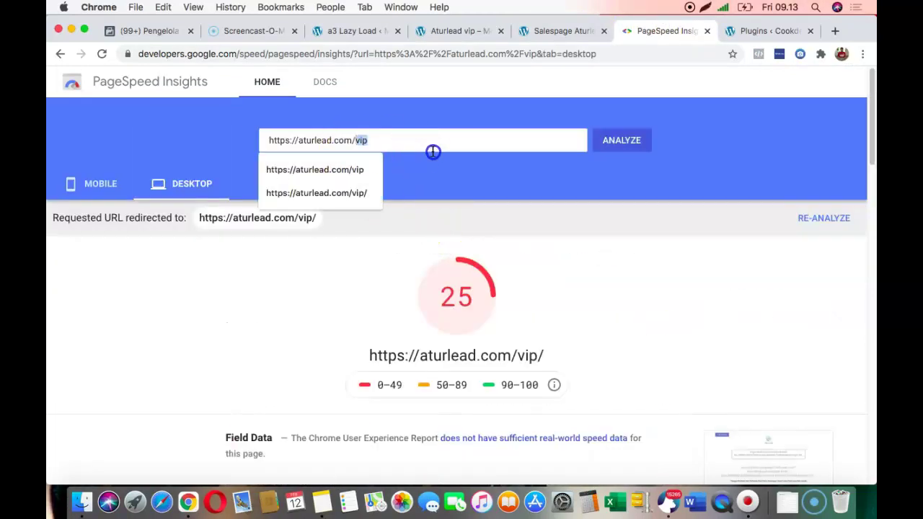
key(BackSpace)
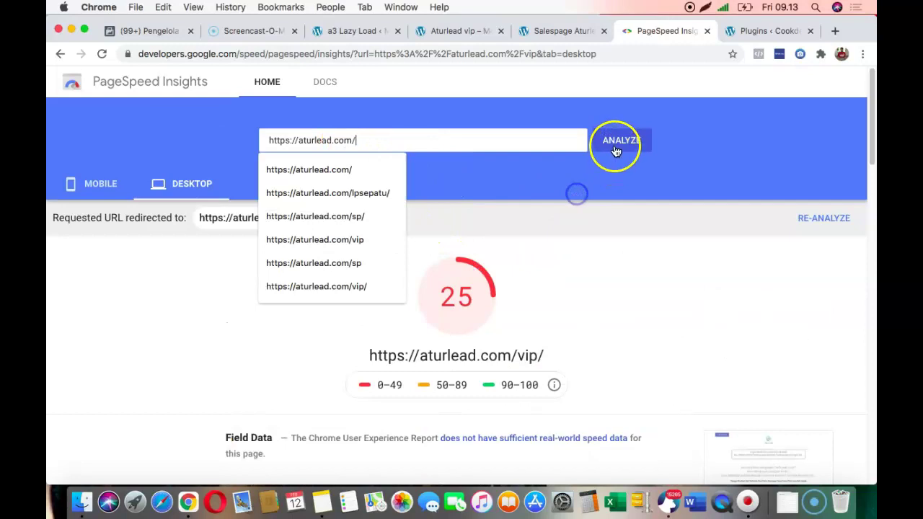
click(617, 143)
Open the aturlead.com home page in a new browser tab and place that tab after the sales page tab
click(559, 30)
click(451, 30)
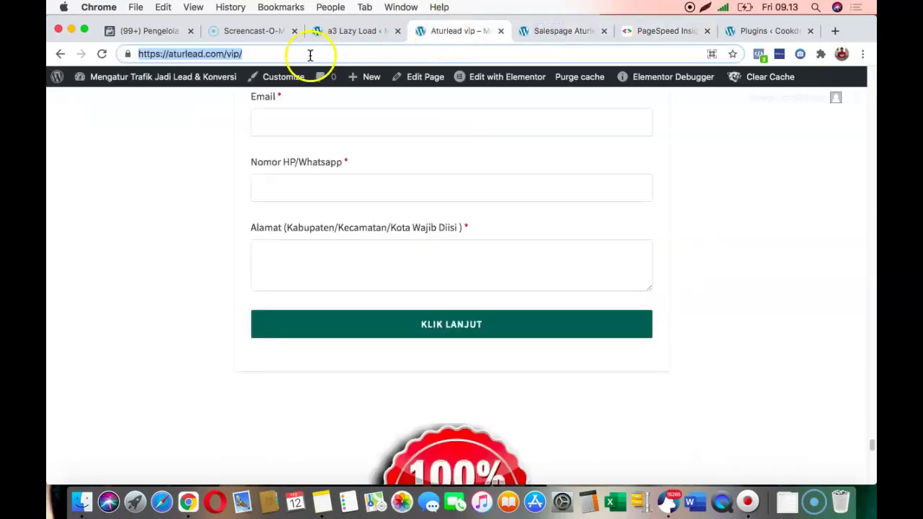
click(352, 34)
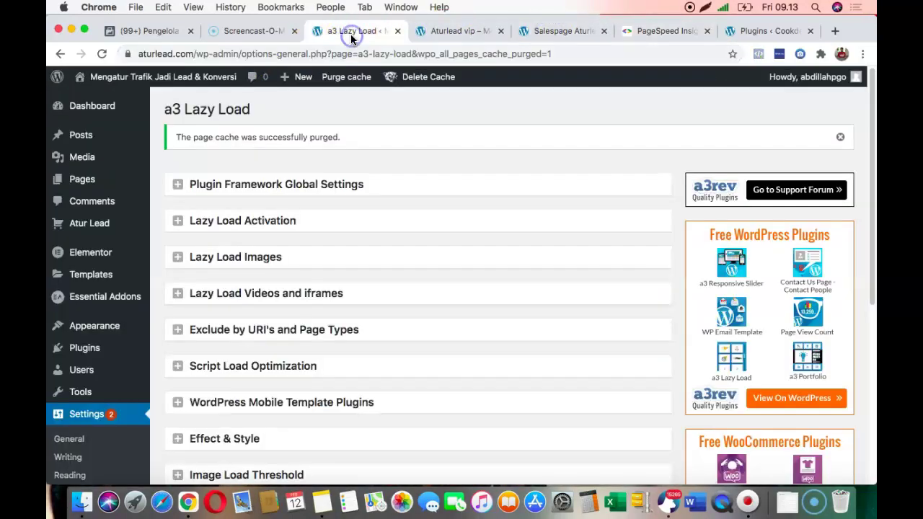
right_click(136, 99)
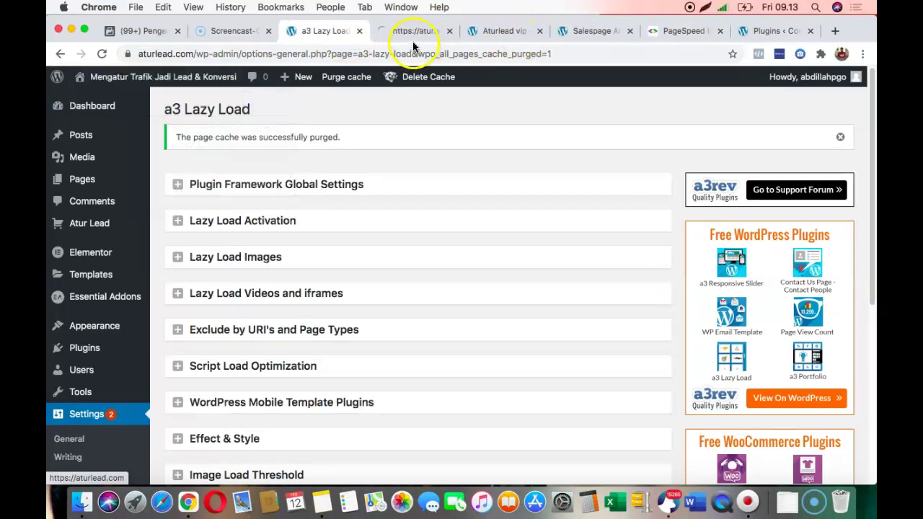
drag(422, 29, 591, 32)
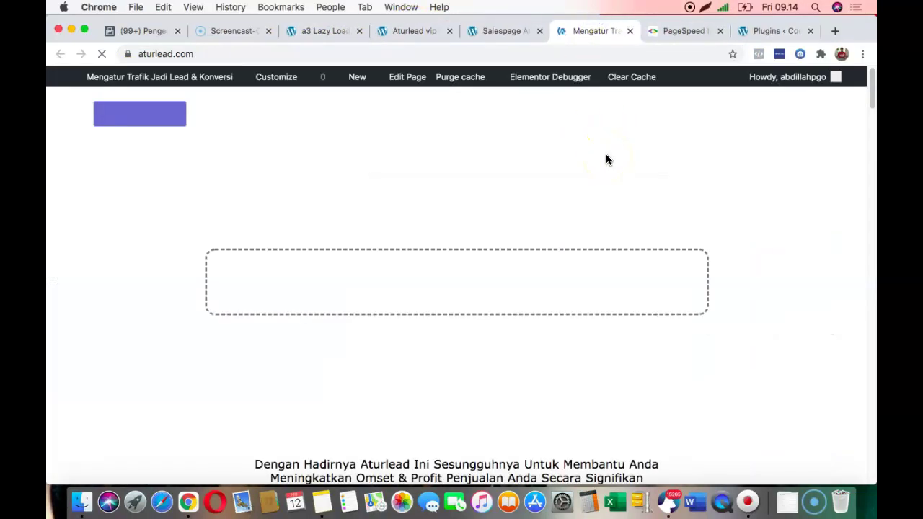
Examine how the sections, images and form load on the aturlead.com home page, and reload the page
scroll(540, 227, down, 15)
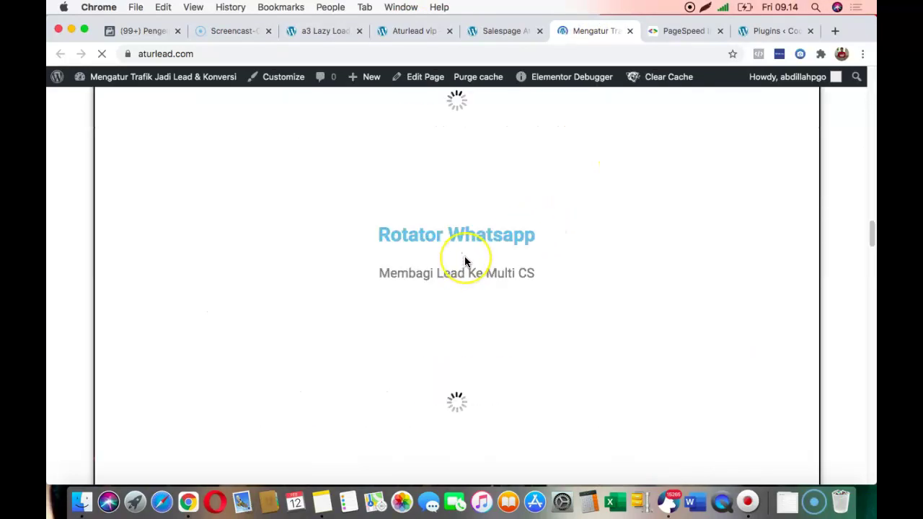
scroll(466, 261, down, 15)
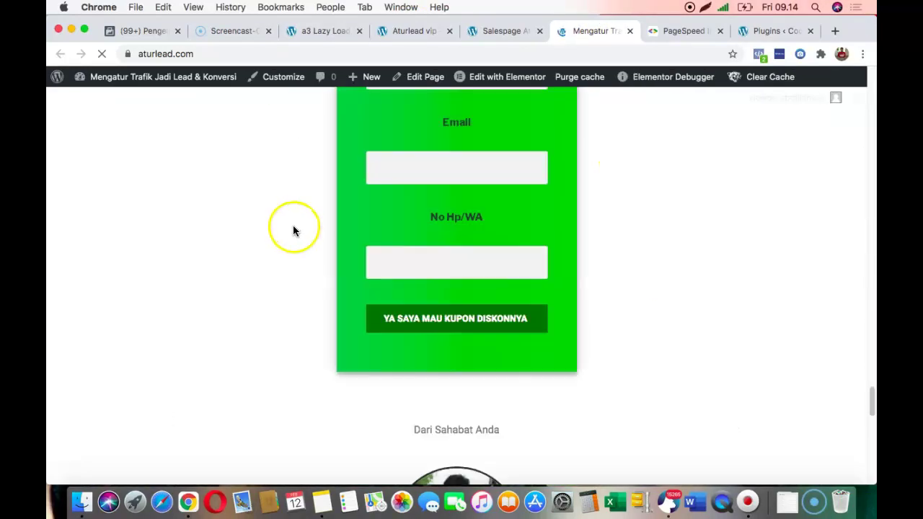
scroll(293, 229, up, 20)
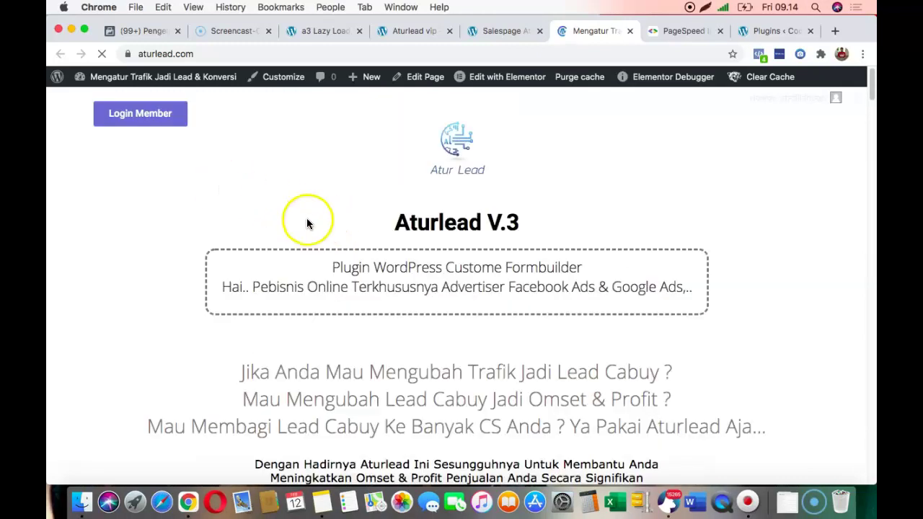
scroll(307, 218, down, 6)
scroll(278, 210, up, 4)
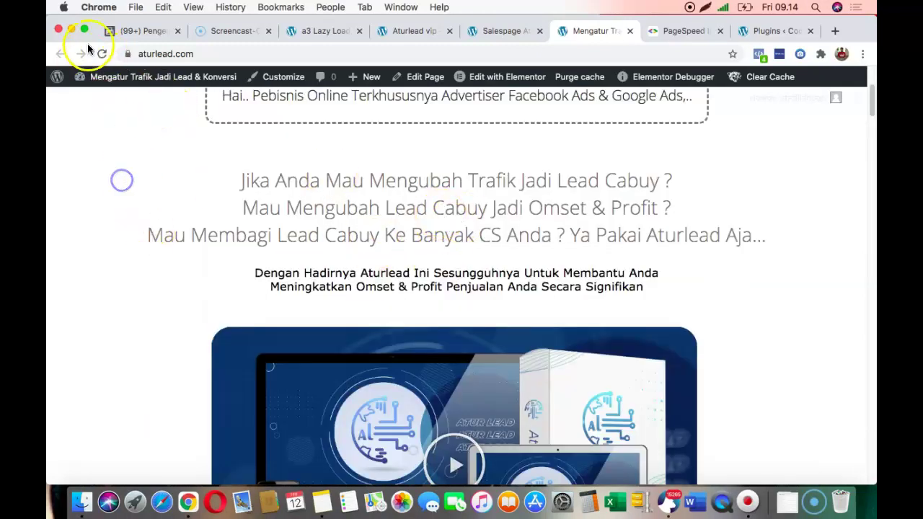
click(102, 55)
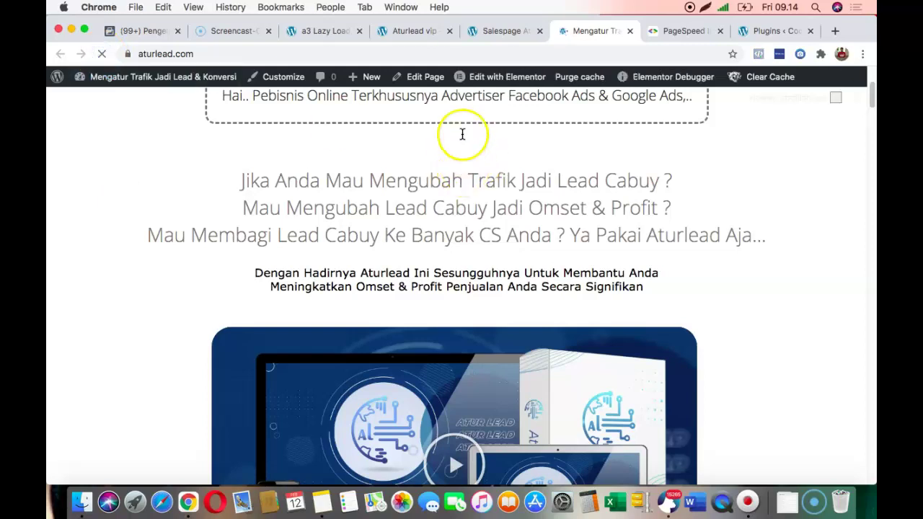
Examine how the text, images and offer sections load on the aturlead.com/sp/ sales page
click(510, 31)
scroll(476, 216, down, 20)
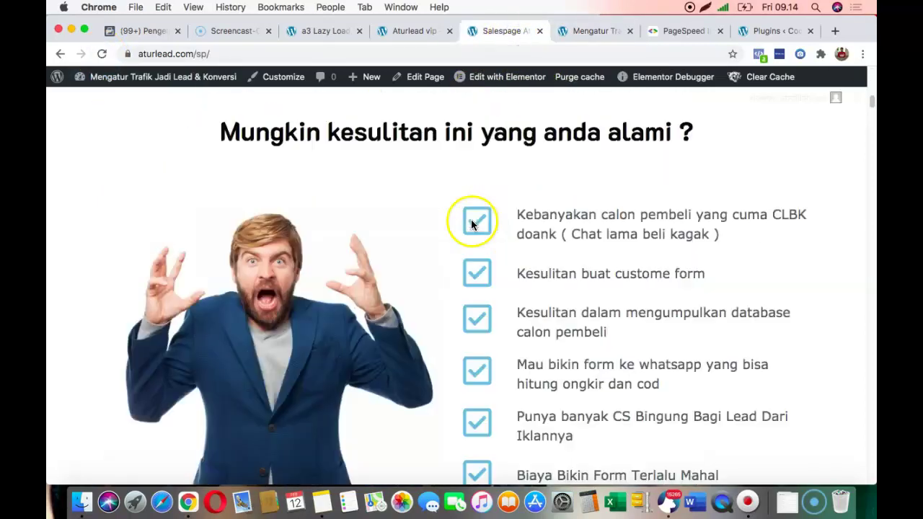
scroll(442, 205, down, 15)
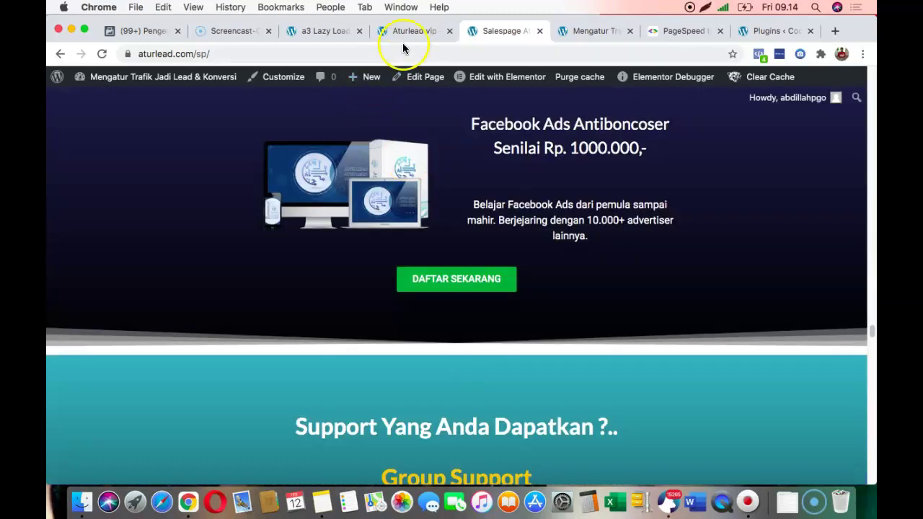
Examine how the form, feature images and embedded demo videos load on the aturlead.com/vip/ page
click(404, 31)
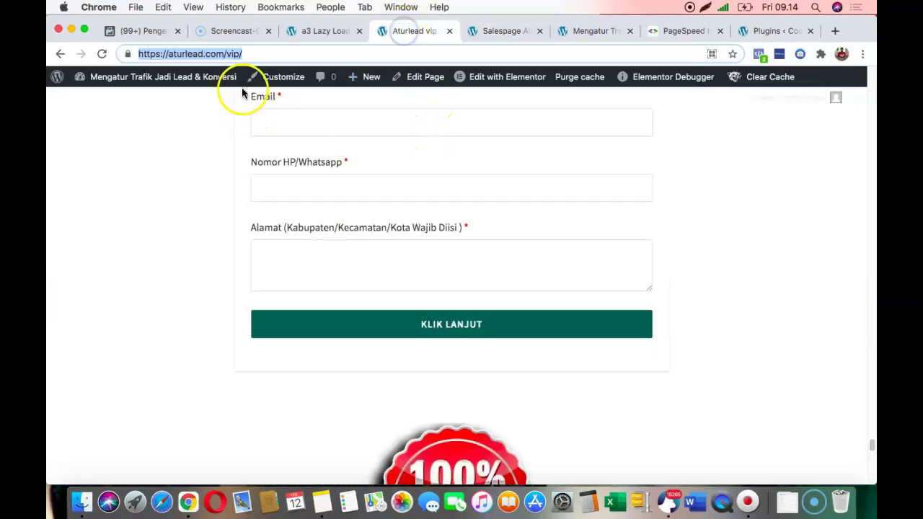
scroll(412, 258, down, 15)
scroll(476, 263, down, 20)
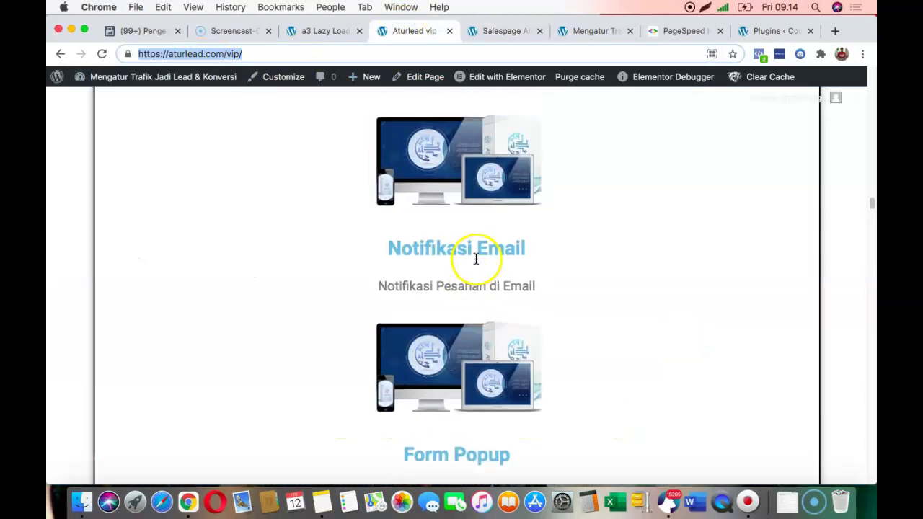
scroll(503, 262, down, 20)
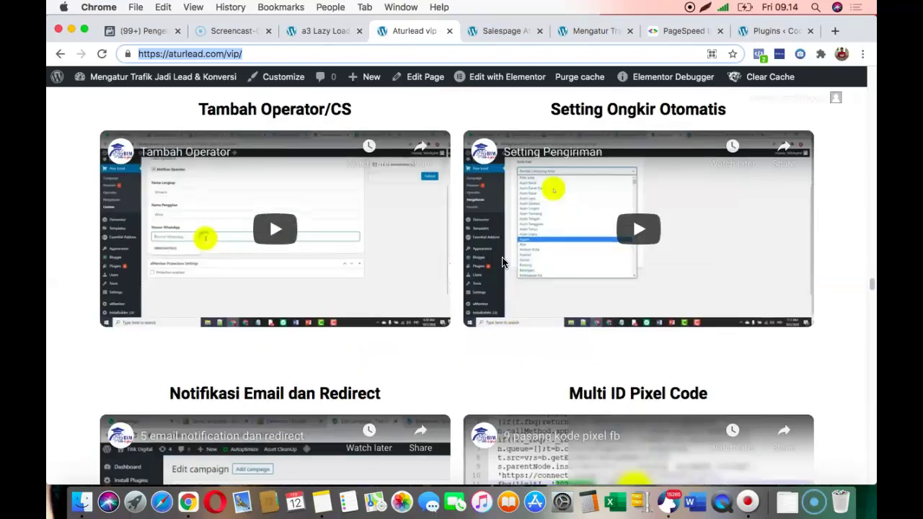
scroll(503, 263, up, 15)
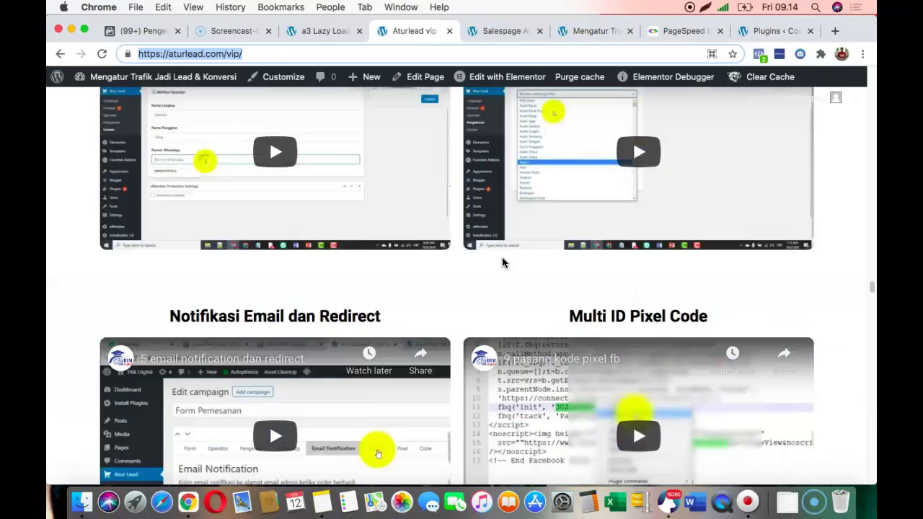
scroll(503, 263, down, 5)
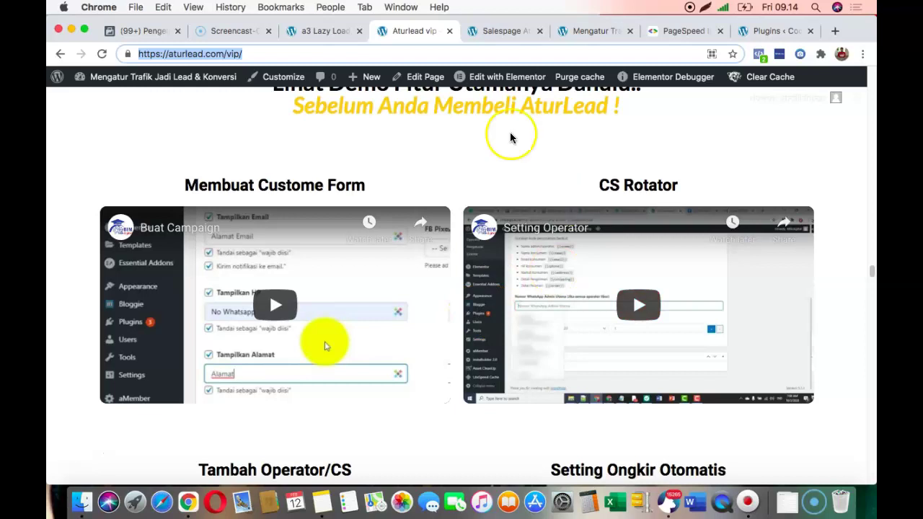
click(685, 31)
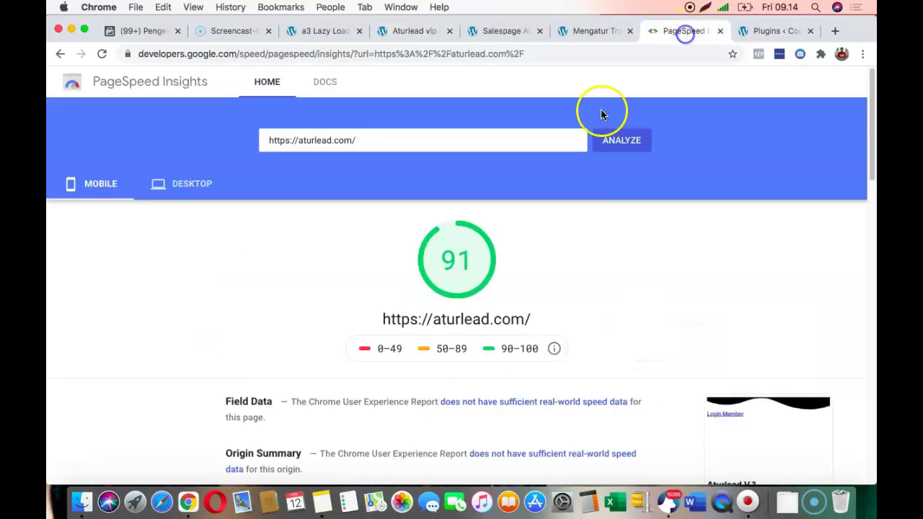
click(173, 186)
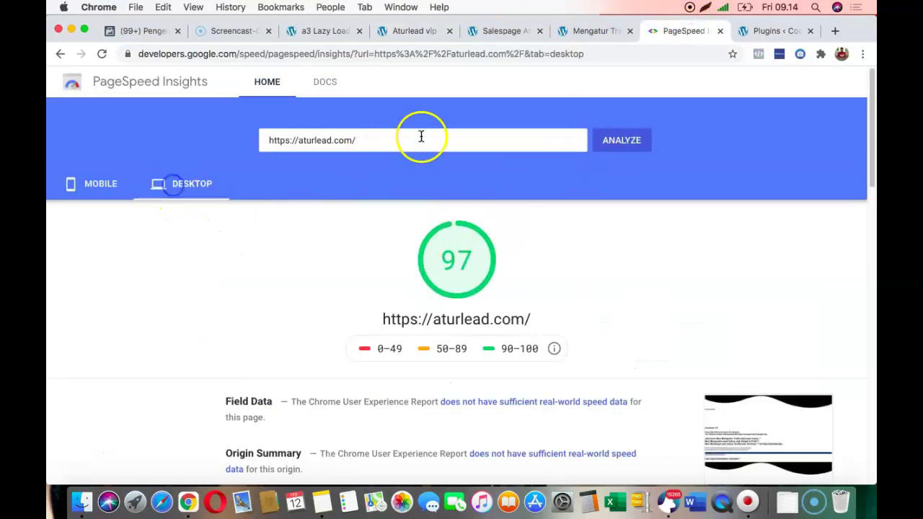
click(361, 141)
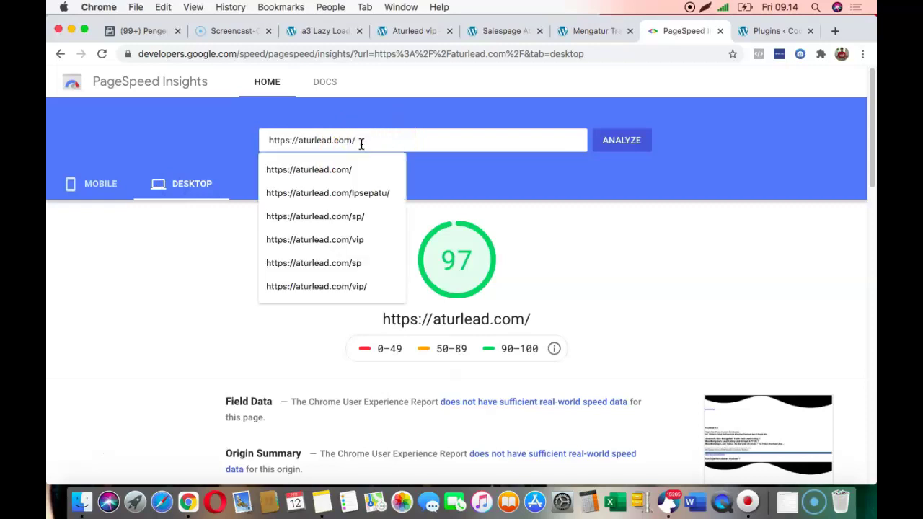
text(vip)
click(622, 140)
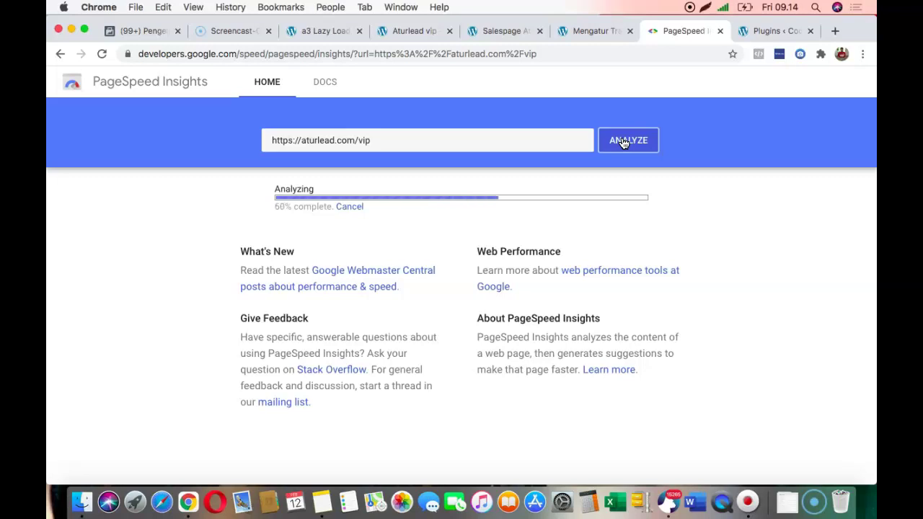
click(609, 136)
Clear all cache and purge the cache for all pages from the a3 Lazy Load settings page, and return to the PageSpeed Insights analysis
click(590, 33)
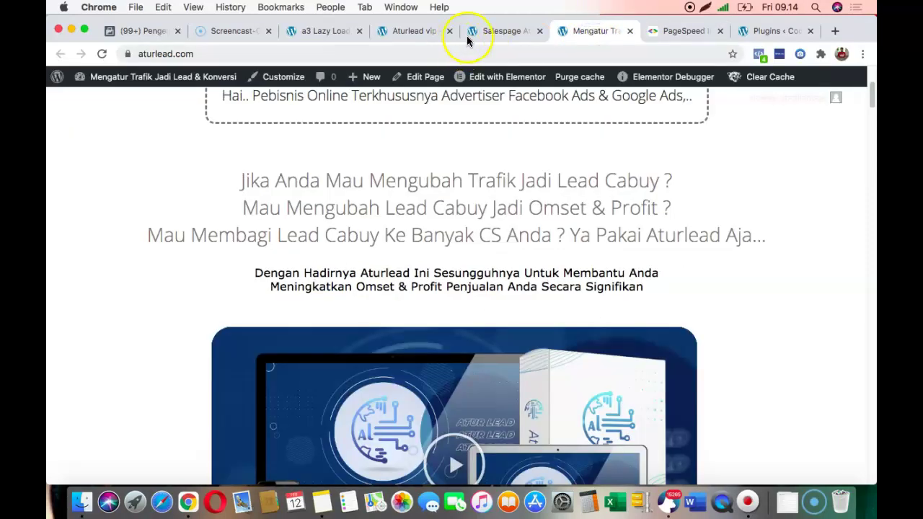
click(488, 32)
click(398, 33)
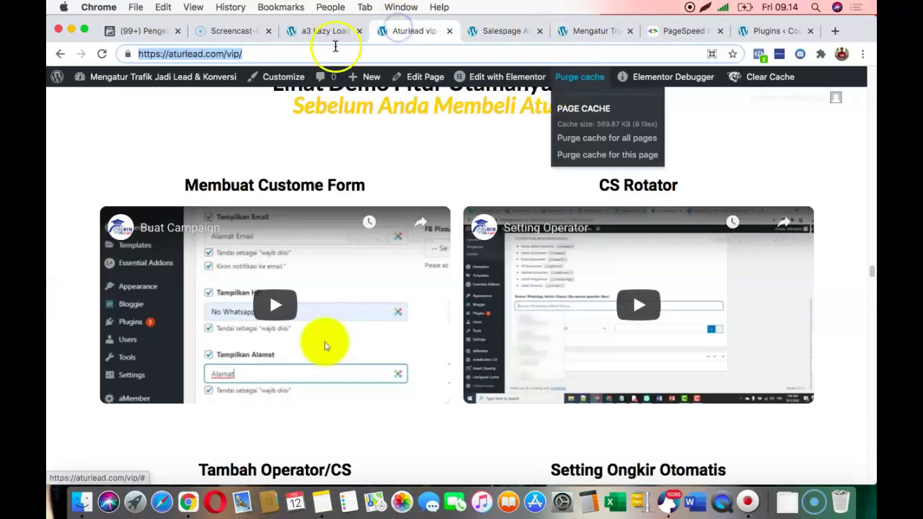
click(309, 31)
mouse_move(427, 80)
click(429, 98)
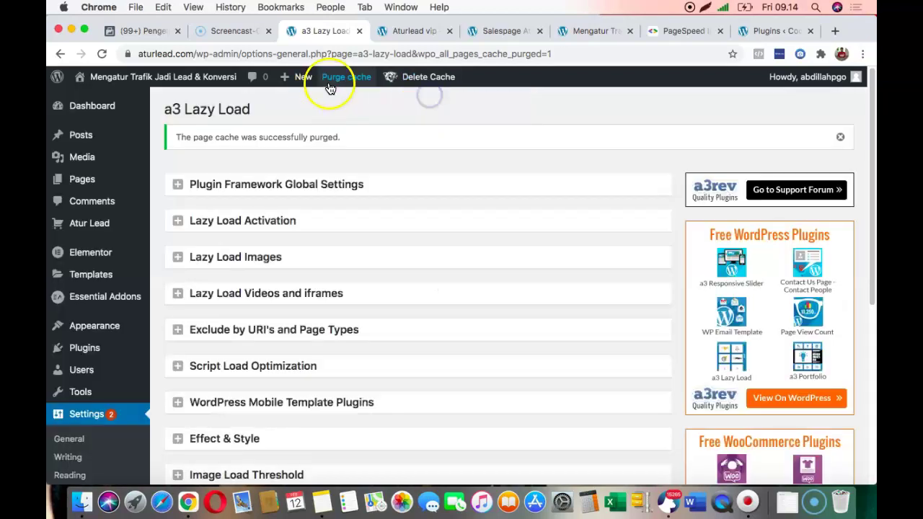
mouse_move(335, 80)
click(362, 139)
click(681, 35)
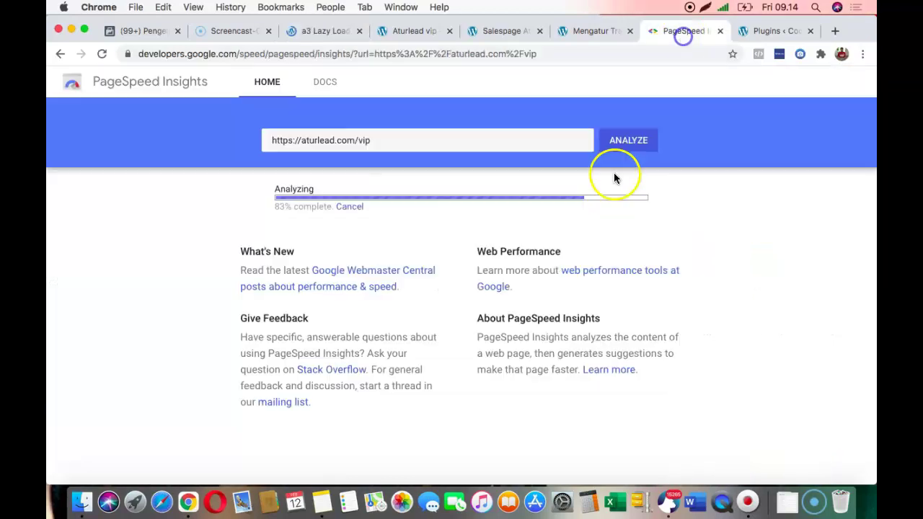